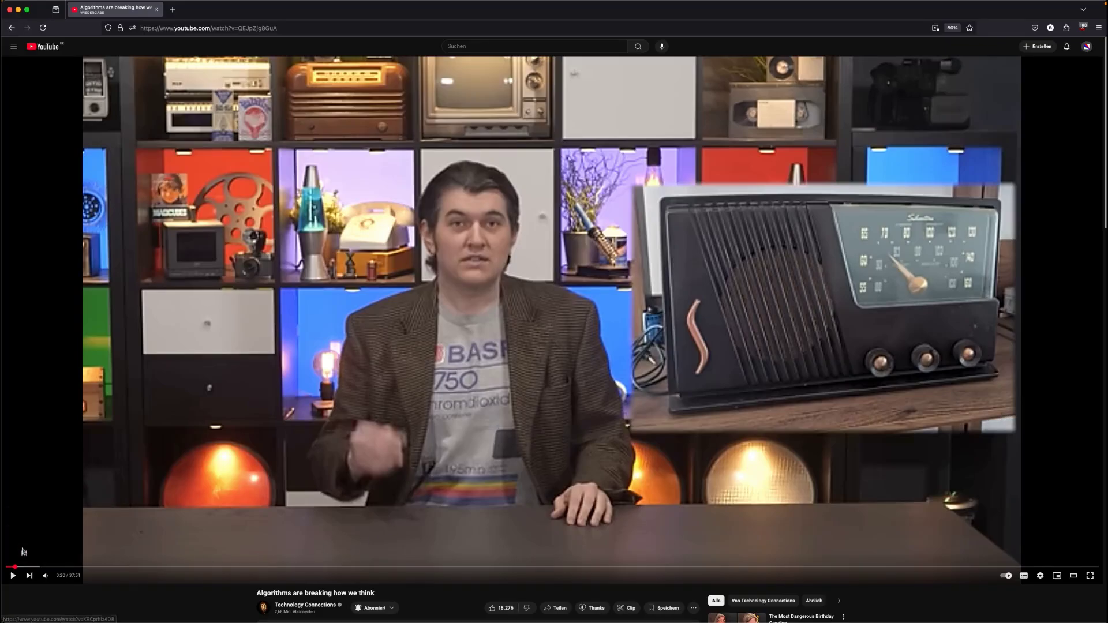
# Step: Pause the video on a wide shot of the Silvertone radio near 1:28 and screenshot the player
pyautogui.moveTo(28, 571); pyautogui.dragTo(60, 522)
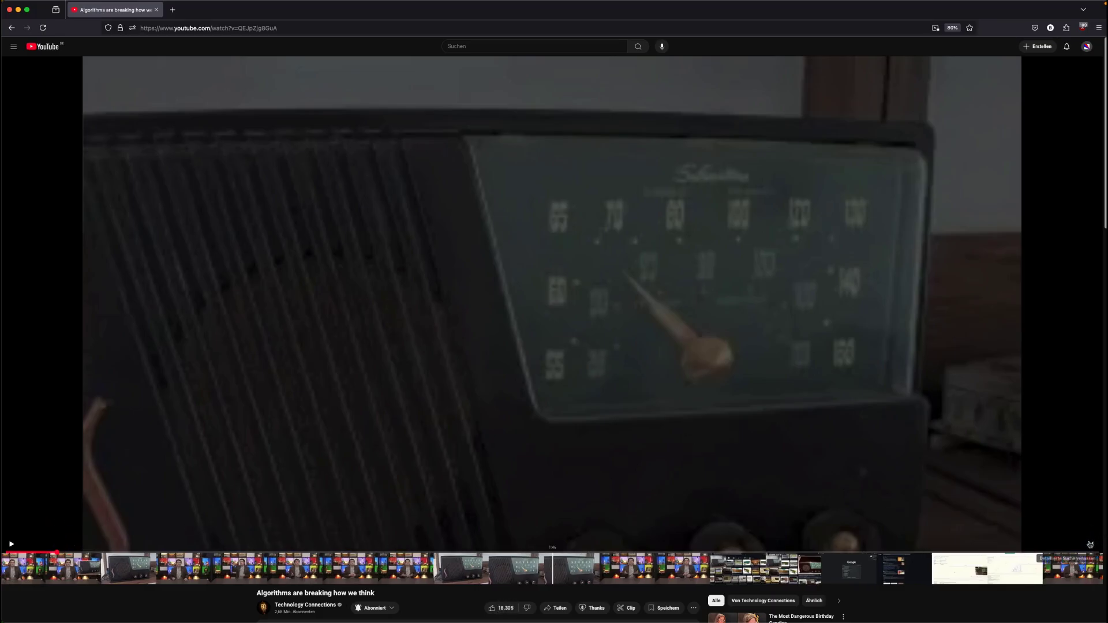
pyautogui.click(1091, 543)
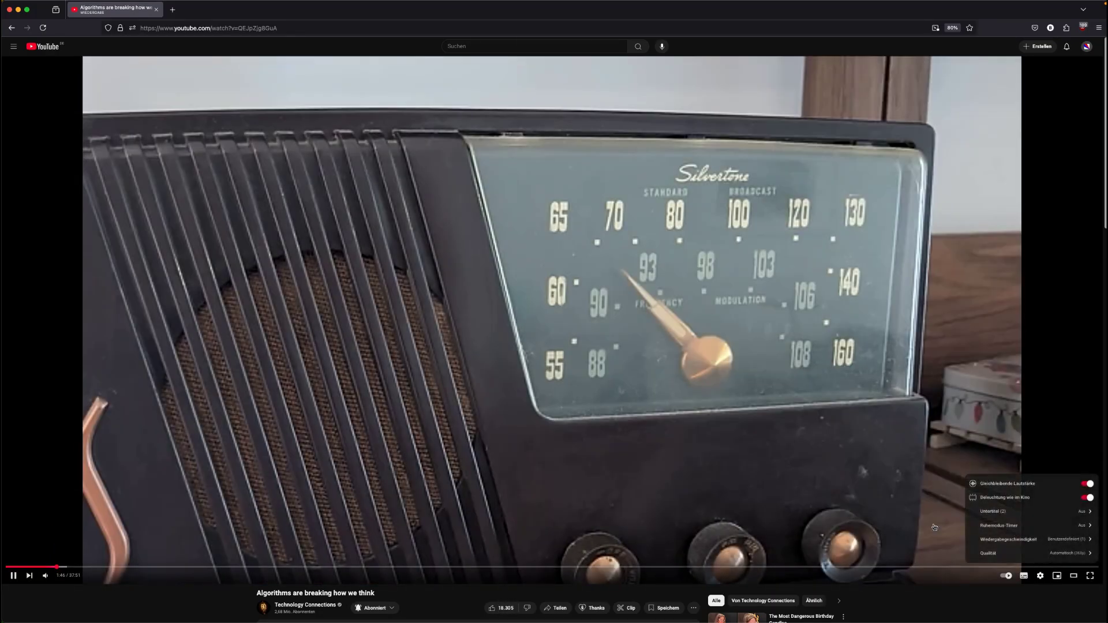
pyautogui.click(1041, 576)
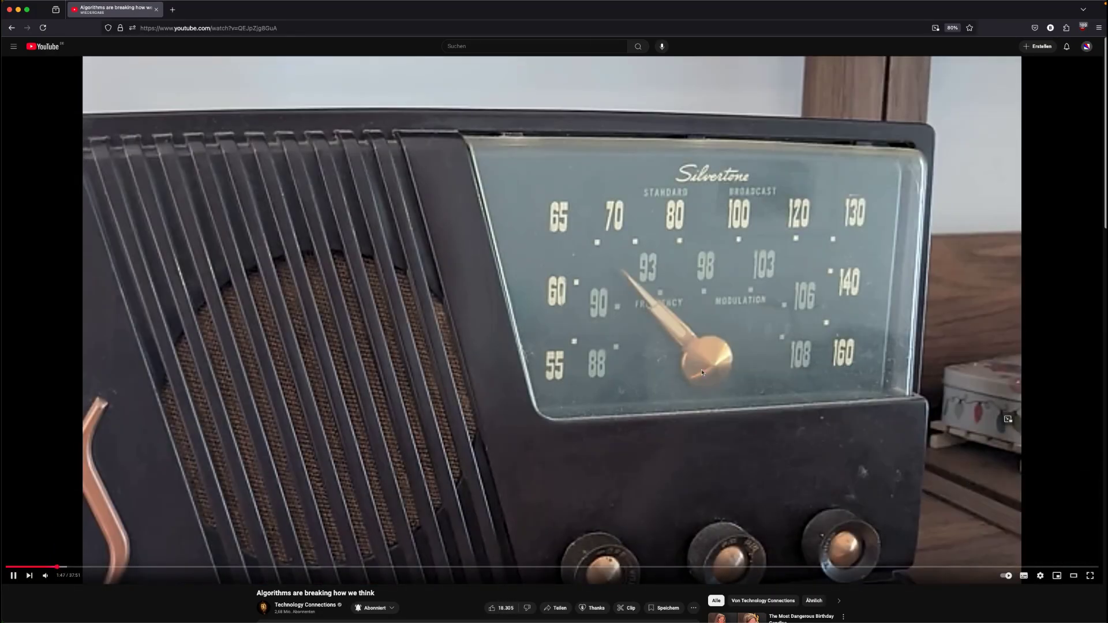
pyautogui.press('k')
pyautogui.click(1040, 576)
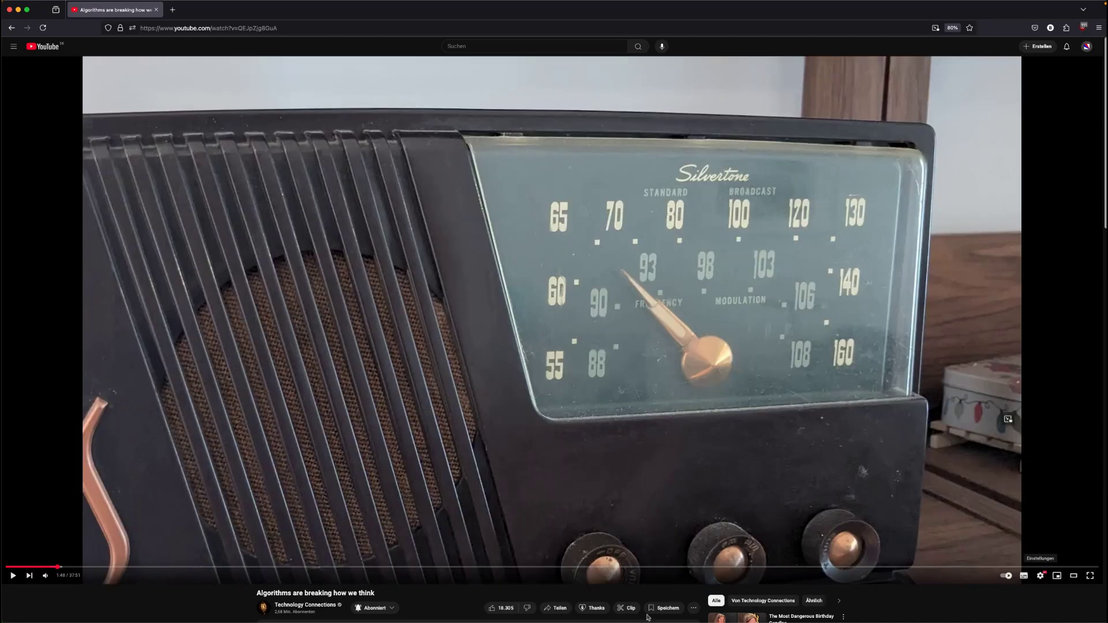
pyautogui.moveTo(59, 570); pyautogui.dragTo(47, 570)
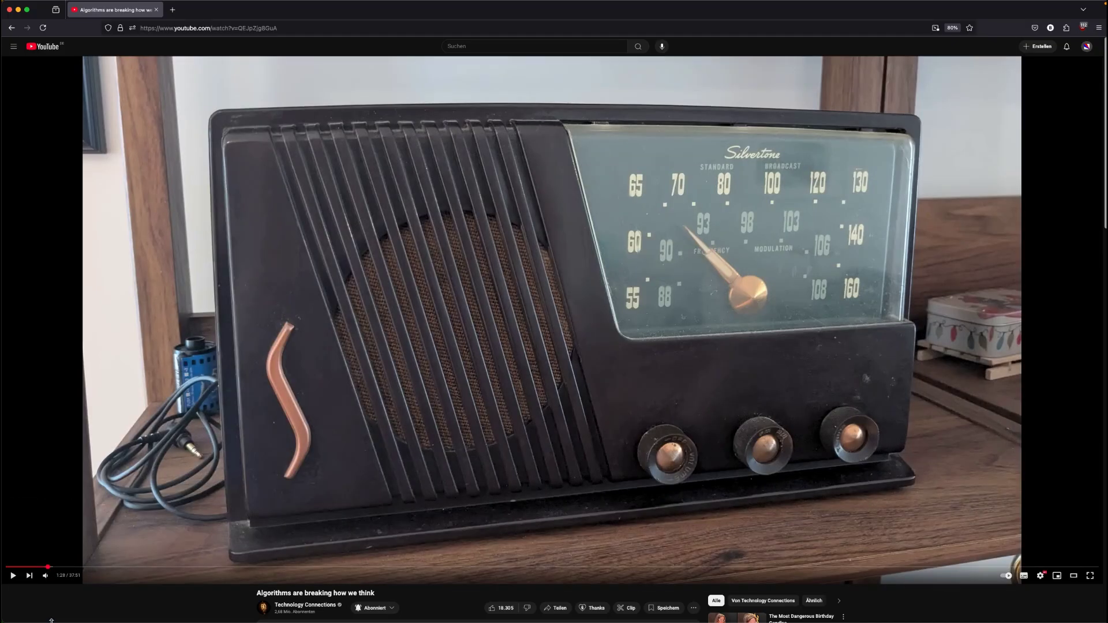
pyautogui.moveTo(87, 59); pyautogui.dragTo(1016, 555)
# Step: Search 'reverse google image' in a new tab and open Google Images
pyautogui.press('super+t')
pyautogui.write('reverse google image')
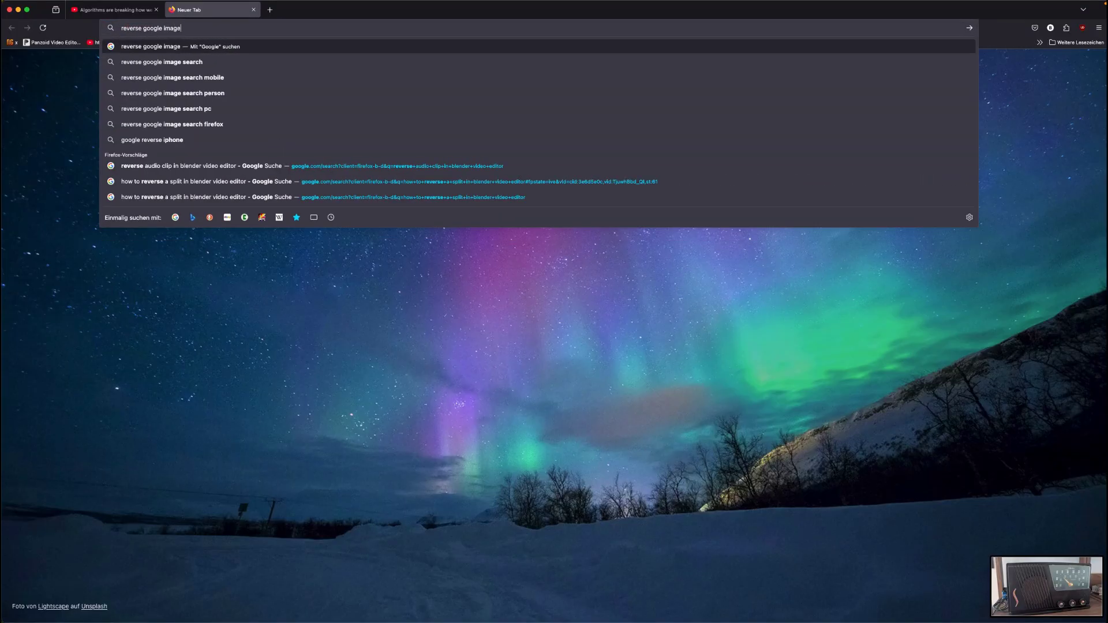
pyautogui.press('Return')
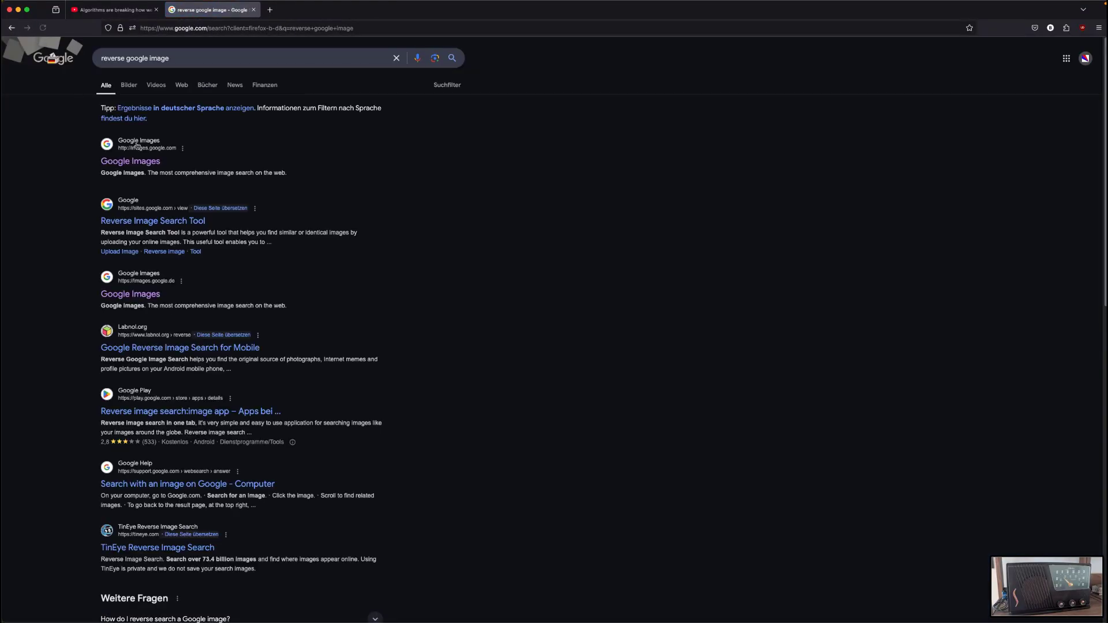
pyautogui.click(139, 161)
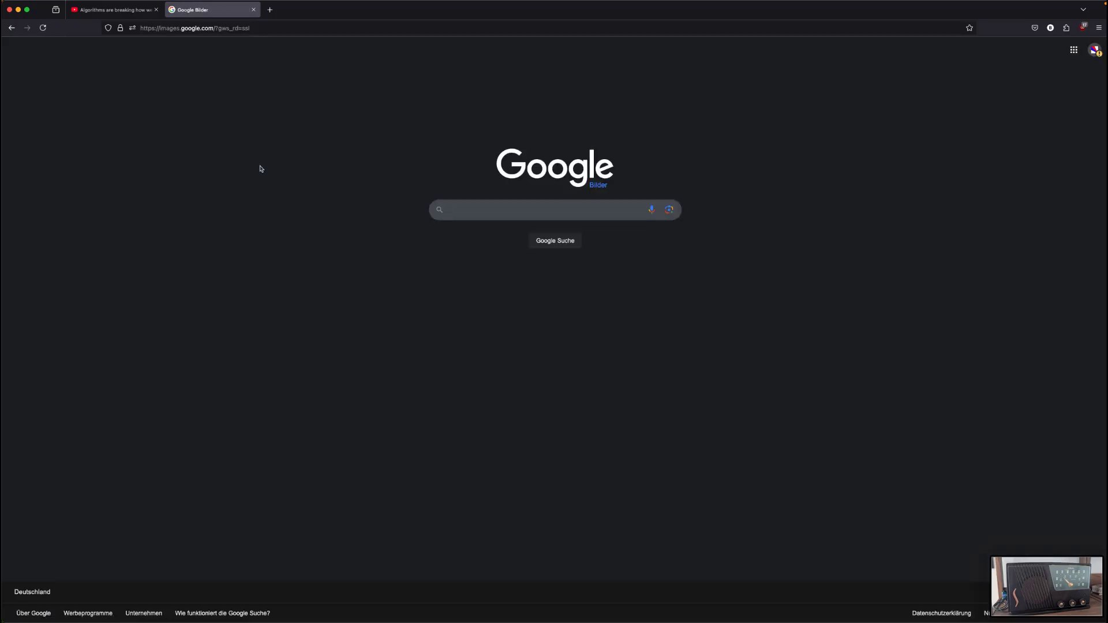
# Step: Search 'reverse google image' again in another tab and open the Reverse Image Search Tool site
pyautogui.click(277, 14)
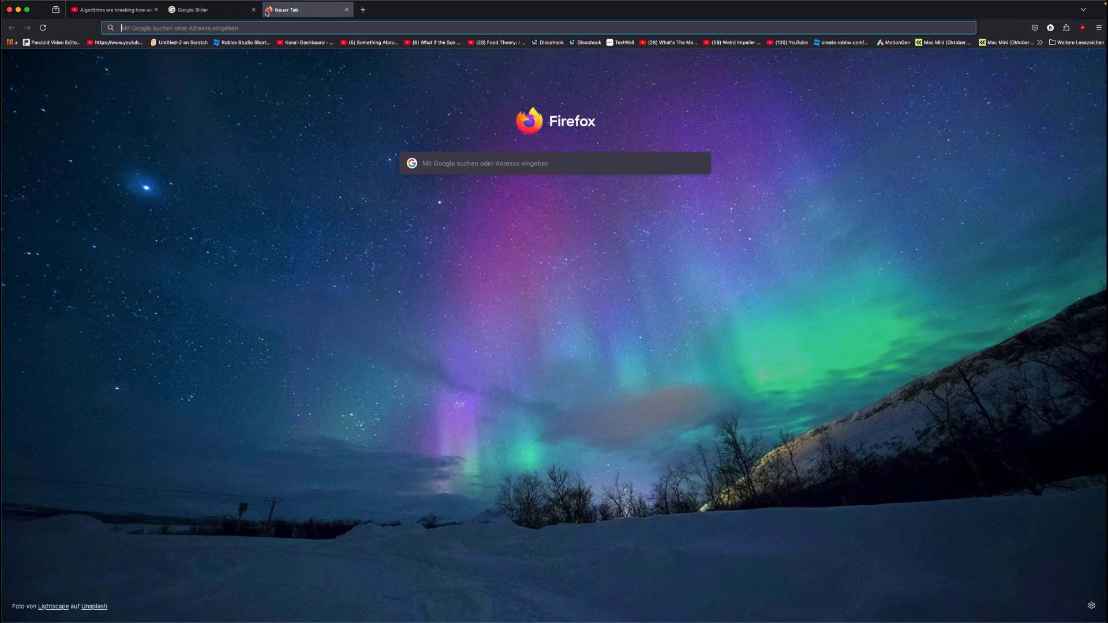
pyautogui.write('reverse google image')
pyautogui.press('Return')
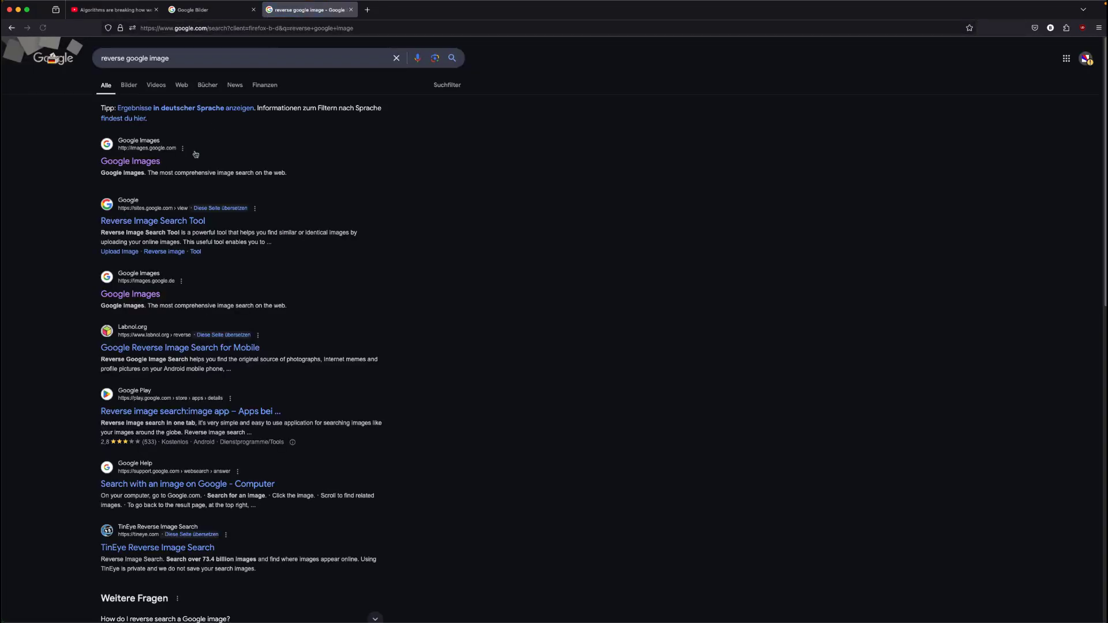
pyautogui.click(142, 221)
# Step: Go to the Reverse Image Search site's Tool page and decline the cookie notice with ABLEHNEN
pyautogui.scroll(-3, 422, 208)
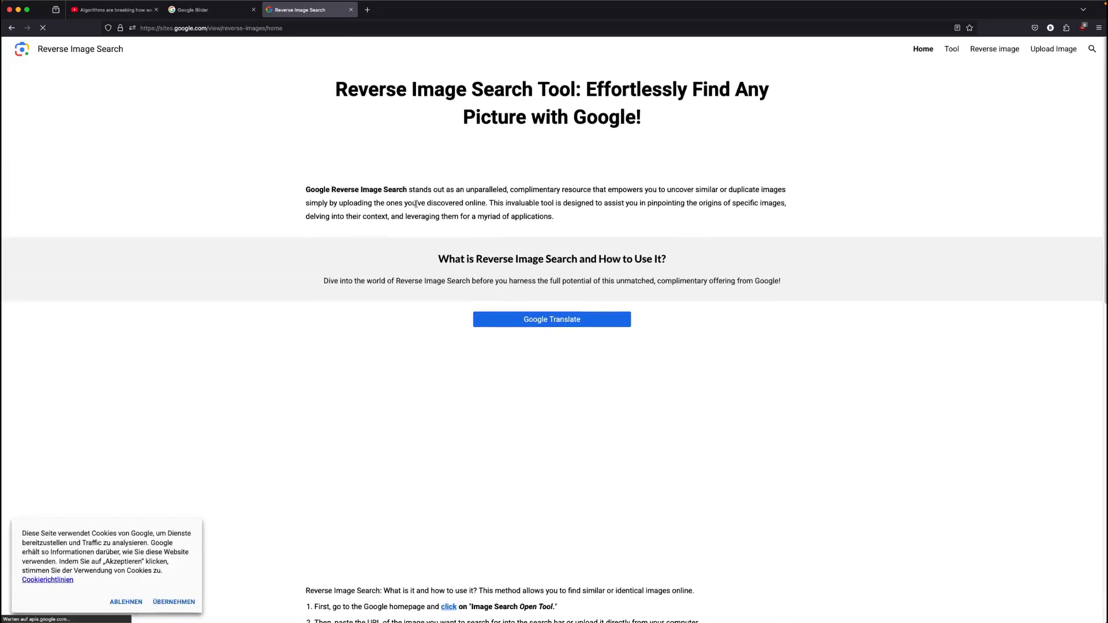
pyautogui.scroll(-12, 421, 208)
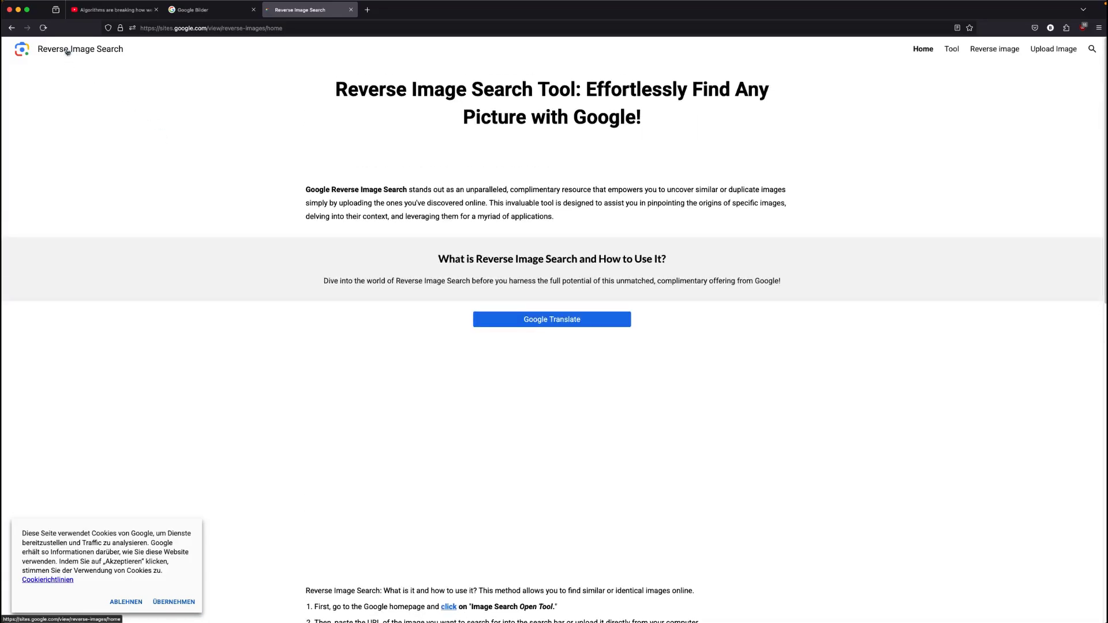
pyautogui.click(68, 52)
pyautogui.click(954, 49)
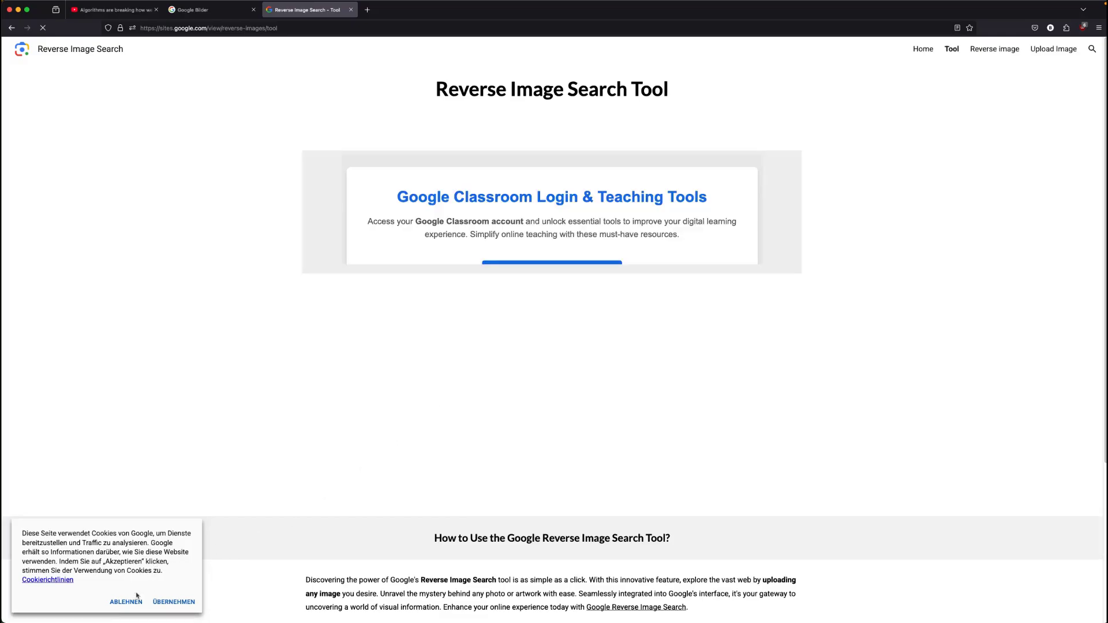
pyautogui.click(127, 603)
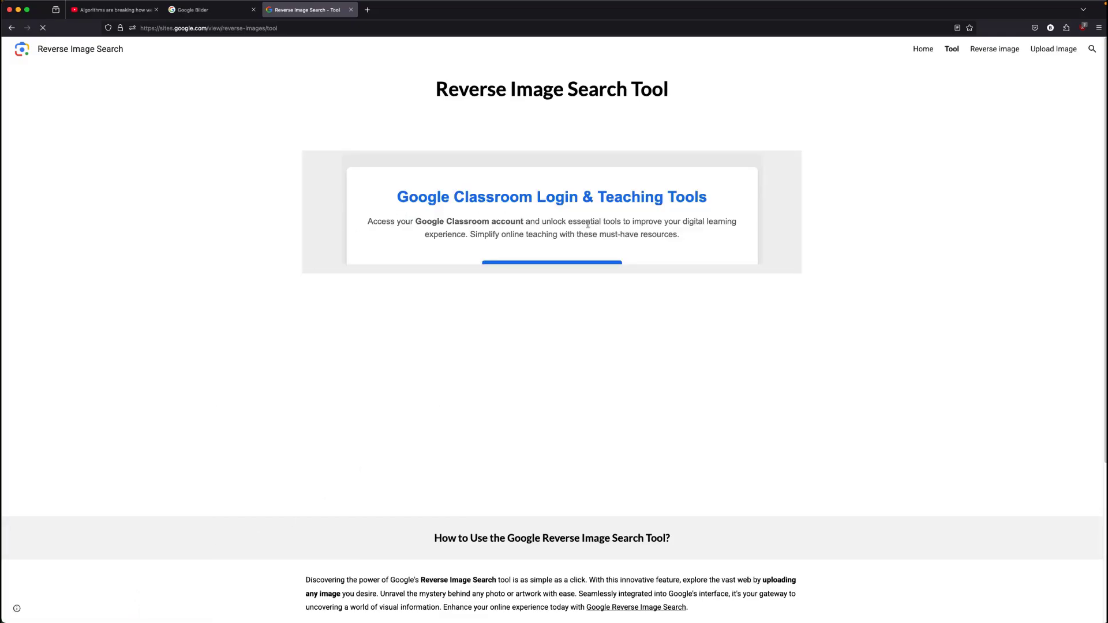
pyautogui.click(273, 27)
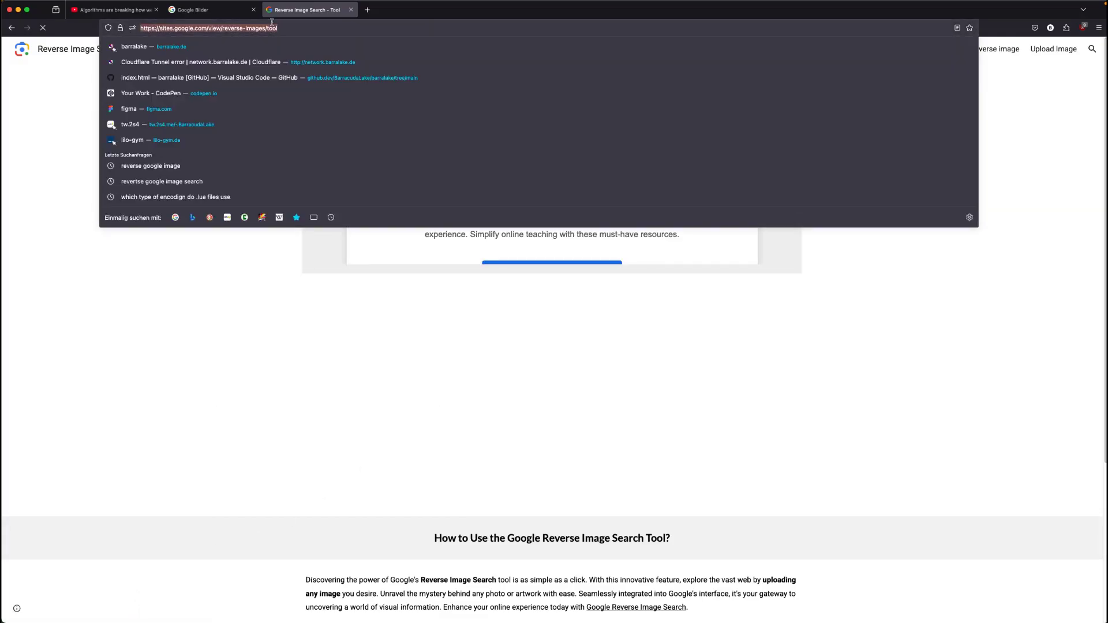
# Step: Search 'google classroom' and open the Google Classroom Sites result
pyautogui.write('google classroom')
pyautogui.press('Return')
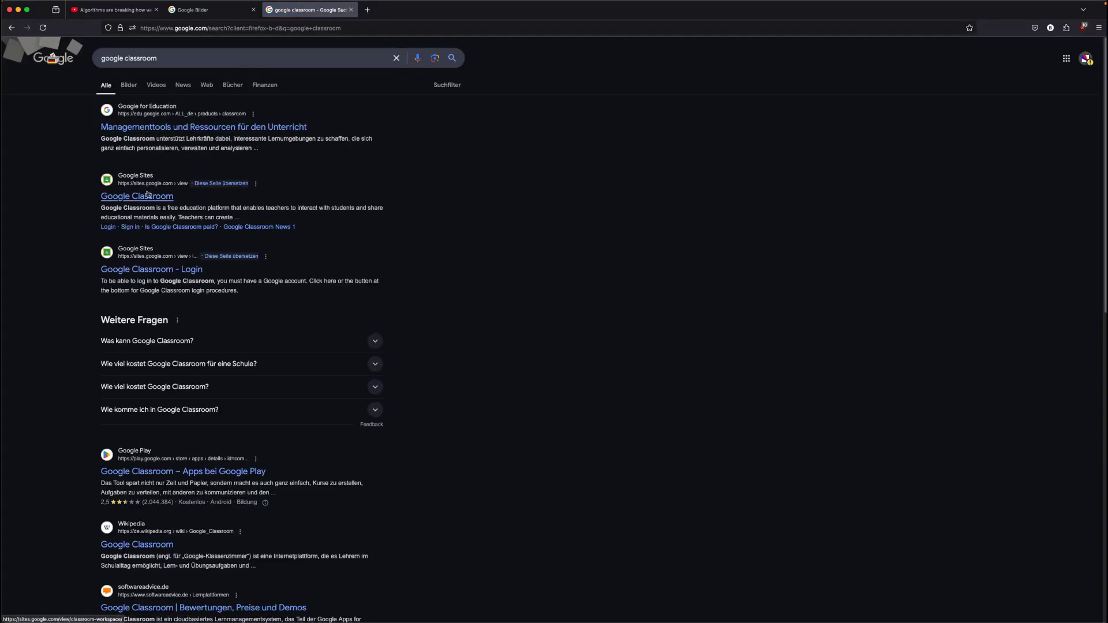
pyautogui.click(146, 191)
pyautogui.scroll(-8, 598, 314)
pyautogui.scroll(-4, 598, 314)
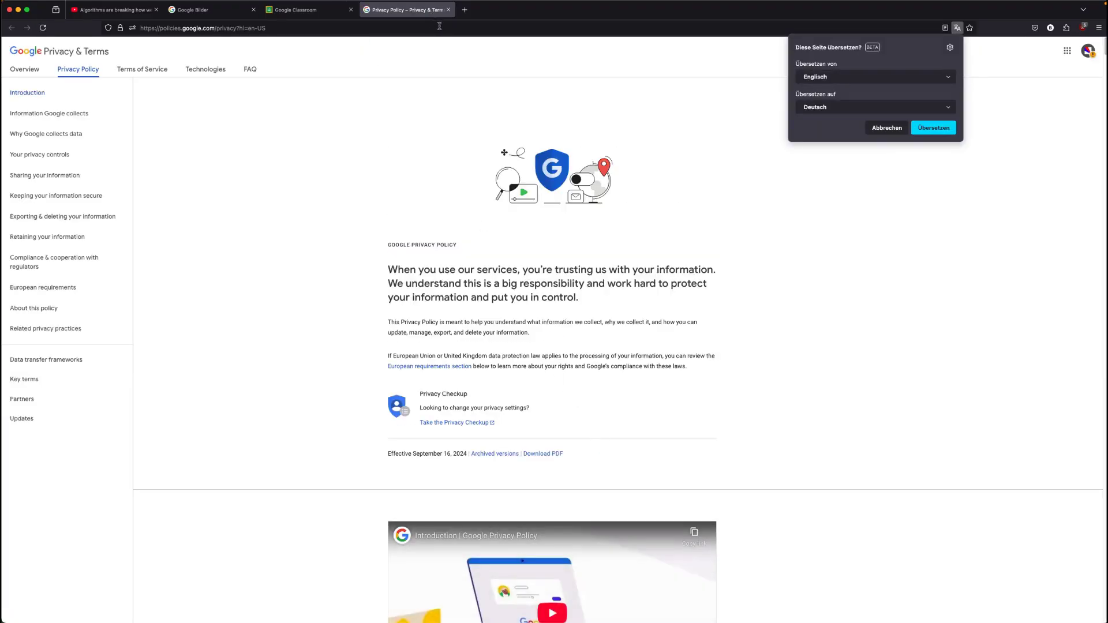
# Step: Visit the Classroom login page, then close the Classroom tabs to return to Google Images
pyautogui.click(449, 10)
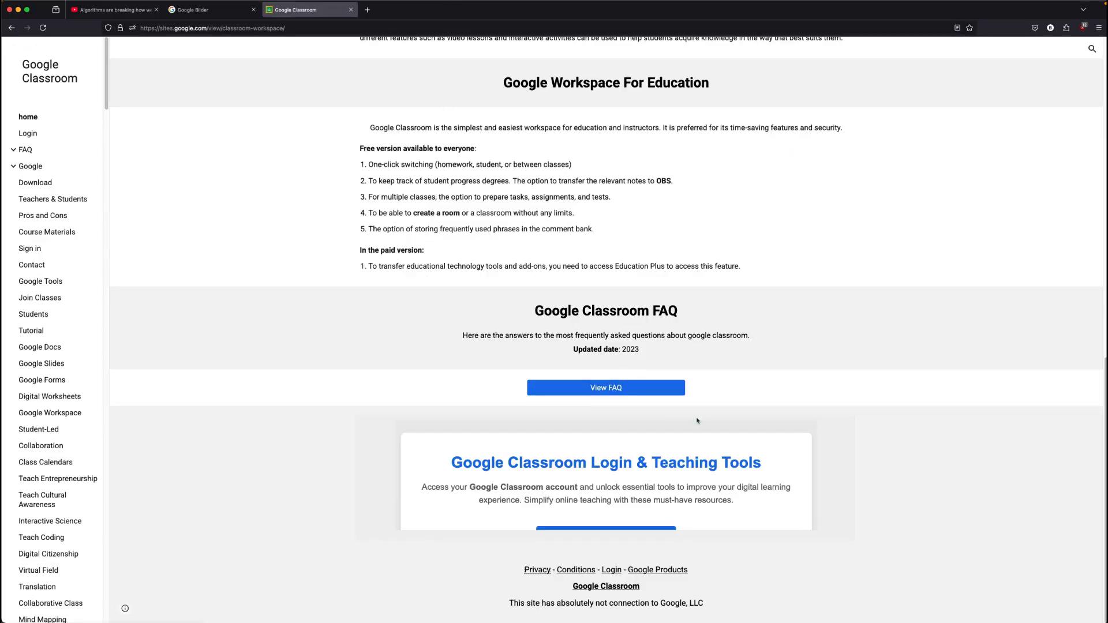
pyautogui.click(610, 571)
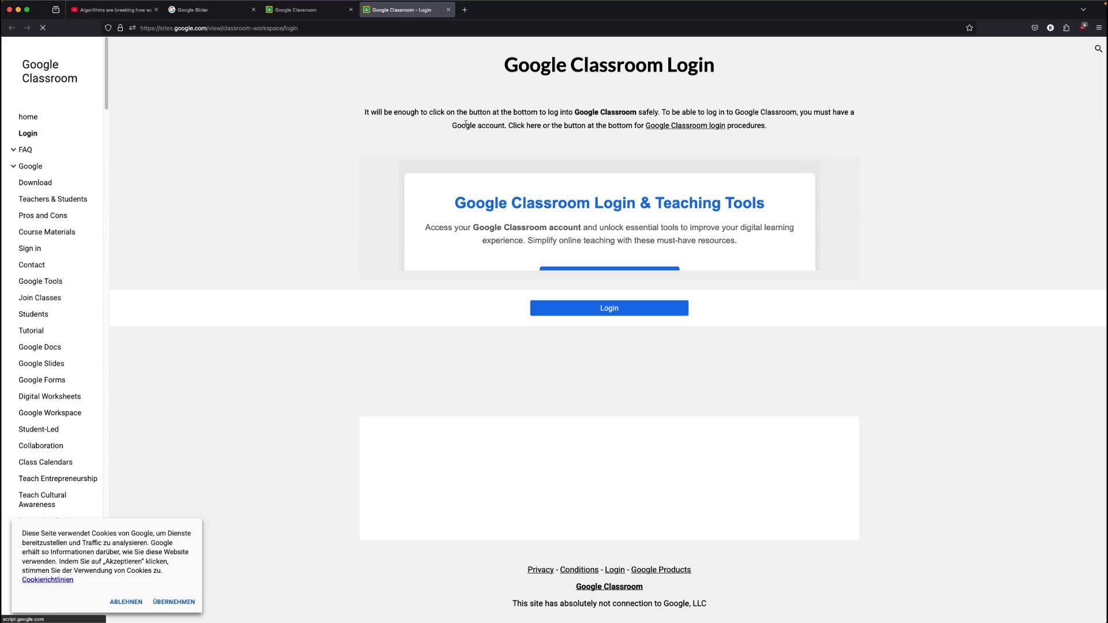
pyautogui.click(662, 572)
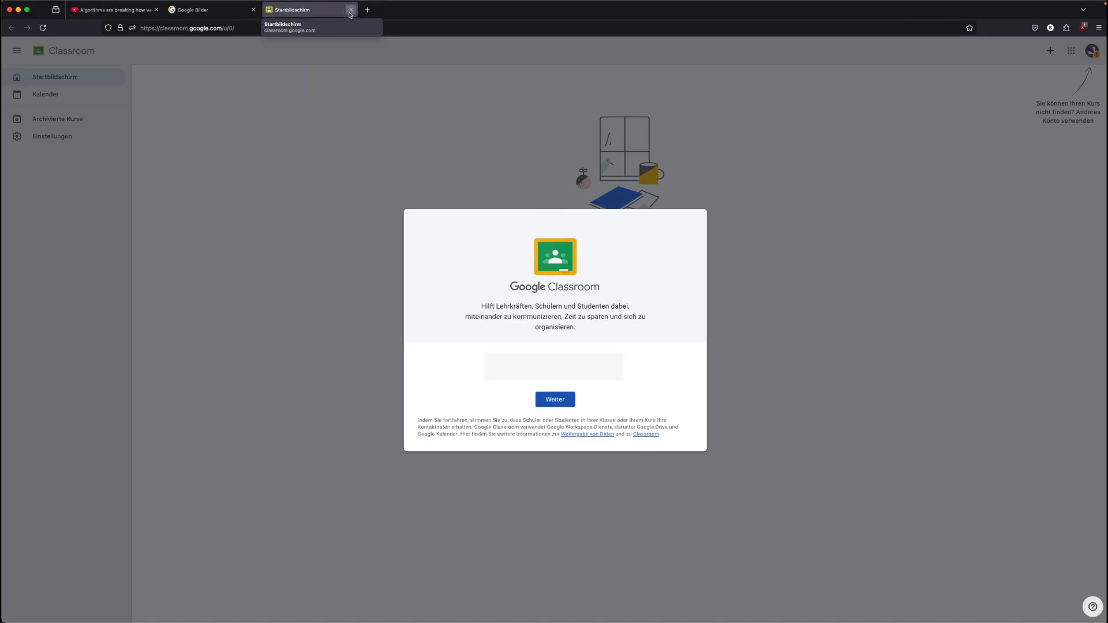
pyautogui.click(351, 10)
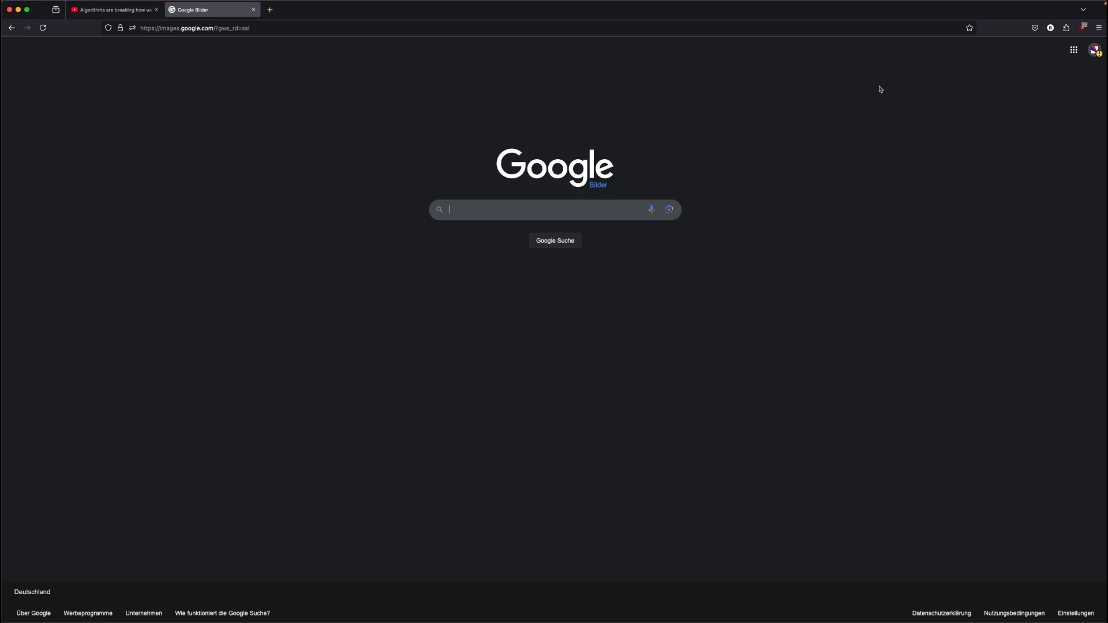
# Step: Drop the radio screenshot from the desktop onto the Google Lens drop zone to search it
pyautogui.moveTo(916, 4)
pyautogui.moveTo(686, 10); pyautogui.dragTo(647, 7)
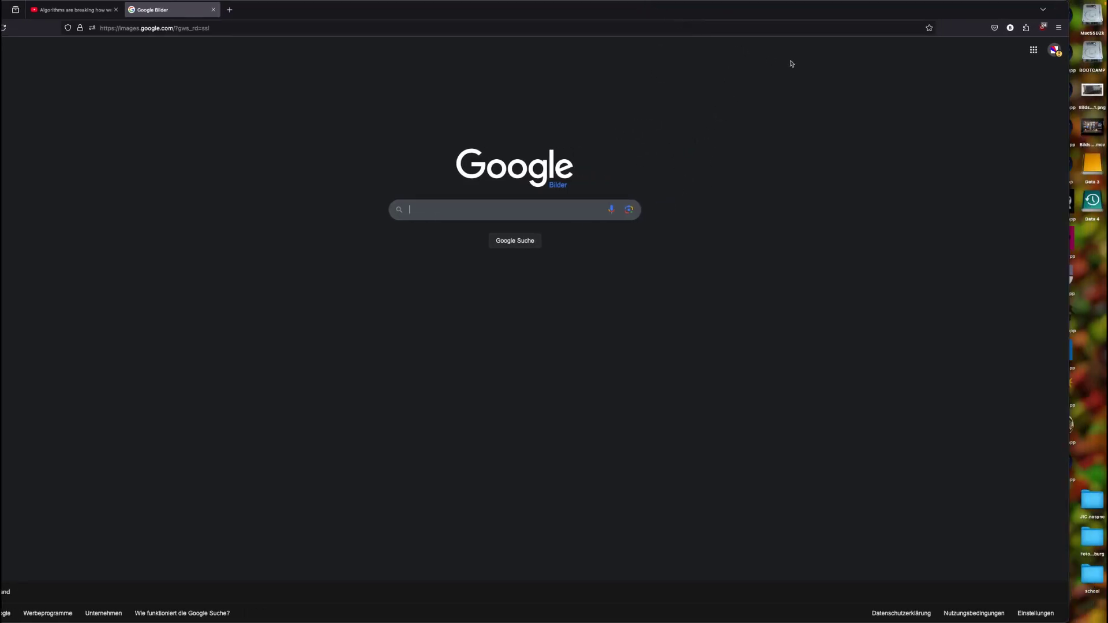
pyautogui.moveTo(1097, 136); pyautogui.dragTo(1093, 277)
pyautogui.moveTo(1097, 98); pyautogui.dragTo(514, 279)
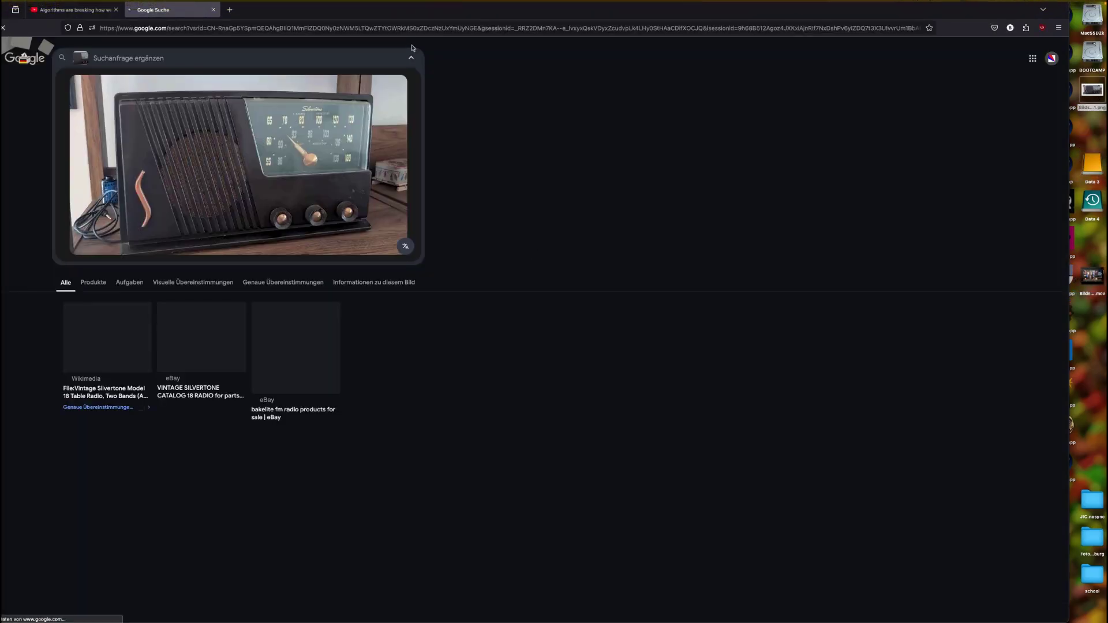
pyautogui.moveTo(421, 11); pyautogui.dragTo(474, 5)
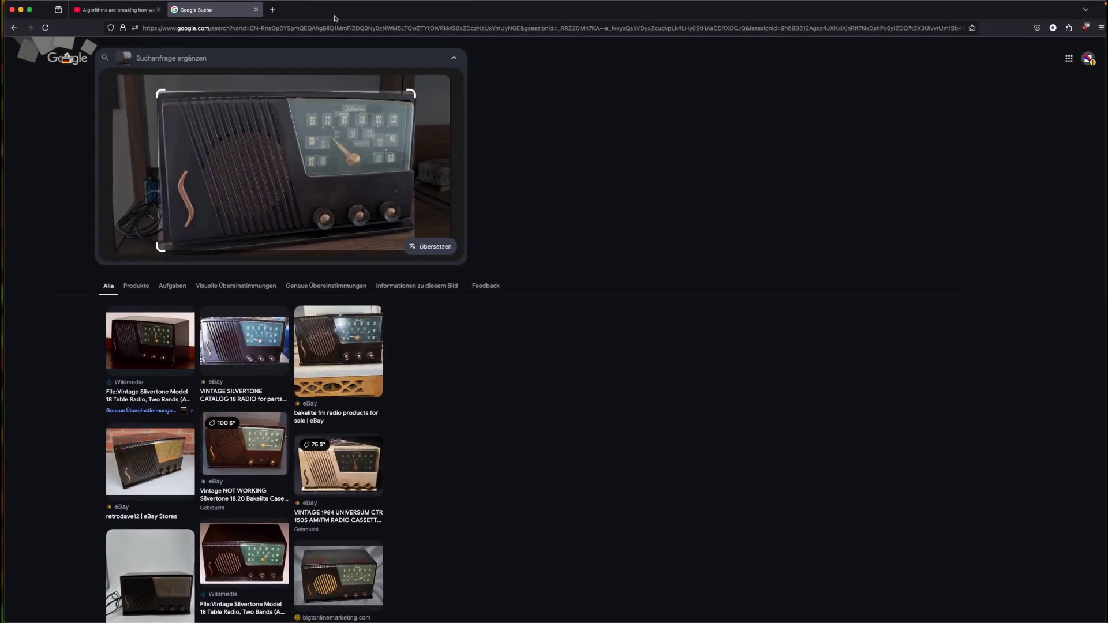
# Step: Preview the Wikimedia Silvertone Model 18 result and the eBay Silvertone Catalog 18 listing
pyautogui.click(137, 341)
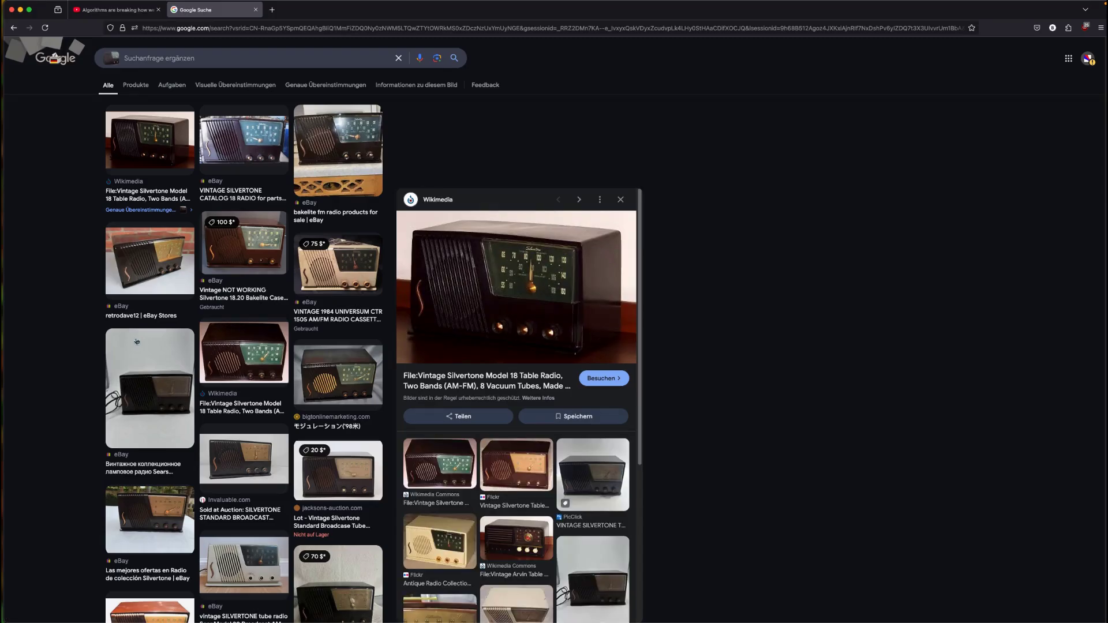
pyautogui.click(276, 50)
pyautogui.click(29, 144)
pyautogui.click(234, 146)
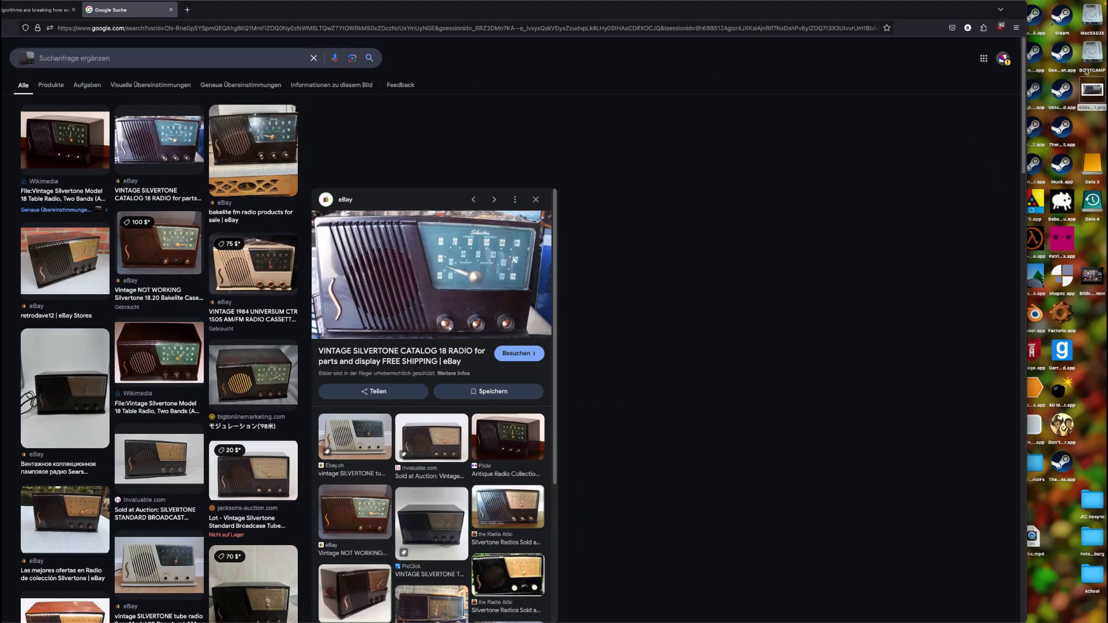
# Step: Open the radio screenshot in Preview and position its window beside the results
pyautogui.click(1089, 89)
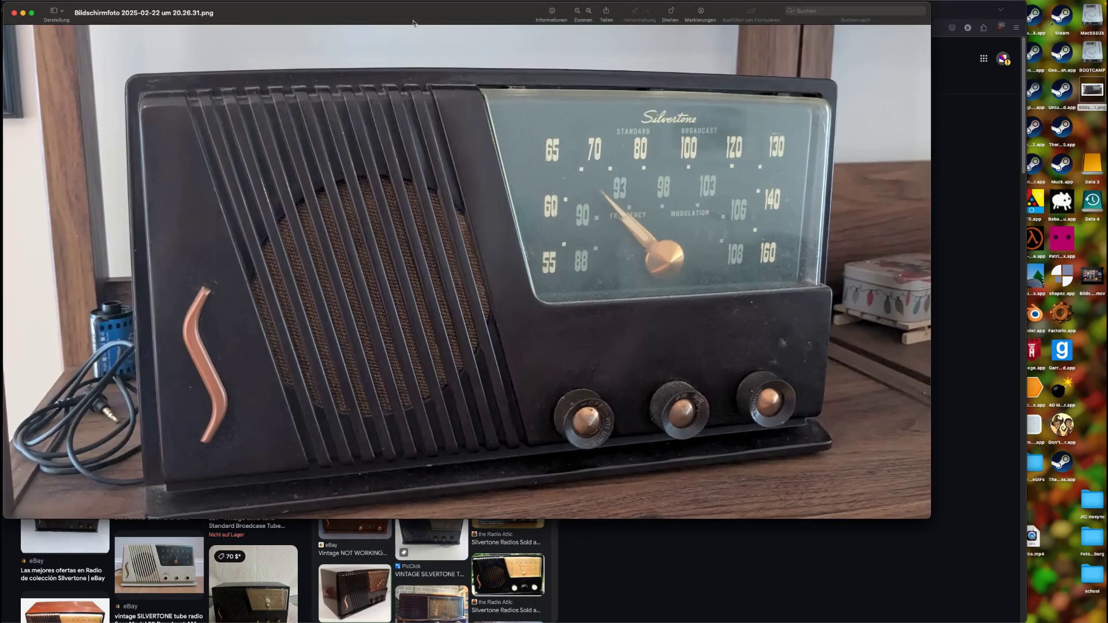
pyautogui.moveTo(413, 23); pyautogui.dragTo(891, 49)
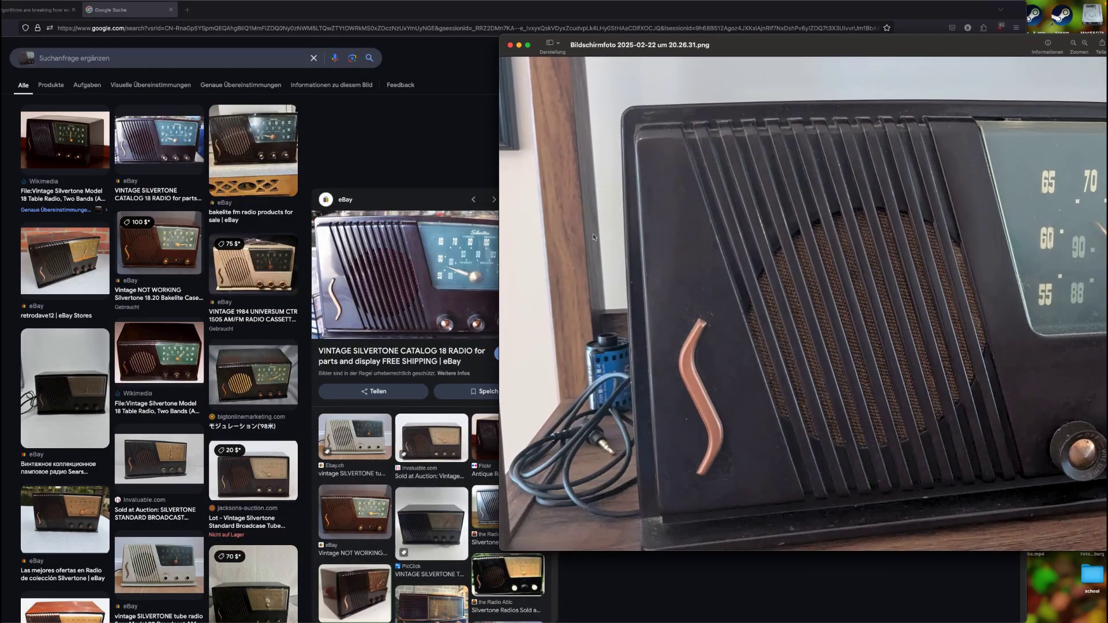
pyautogui.moveTo(712, 42); pyautogui.dragTo(387, 29)
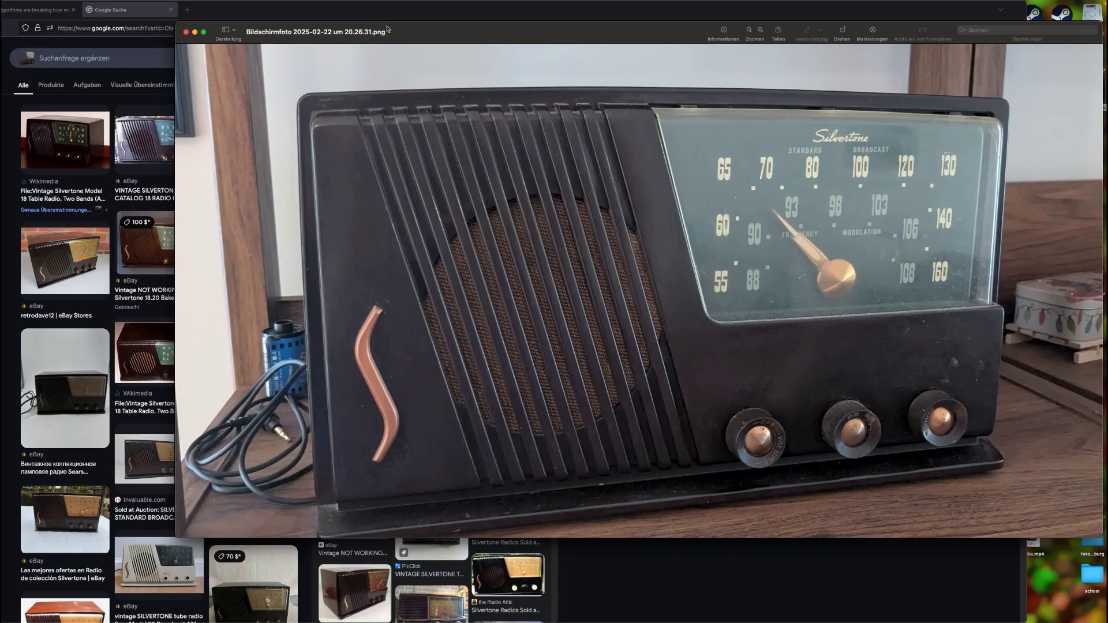
pyautogui.moveTo(387, 29); pyautogui.dragTo(1042, 43)
pyautogui.doubleClick(1042, 43)
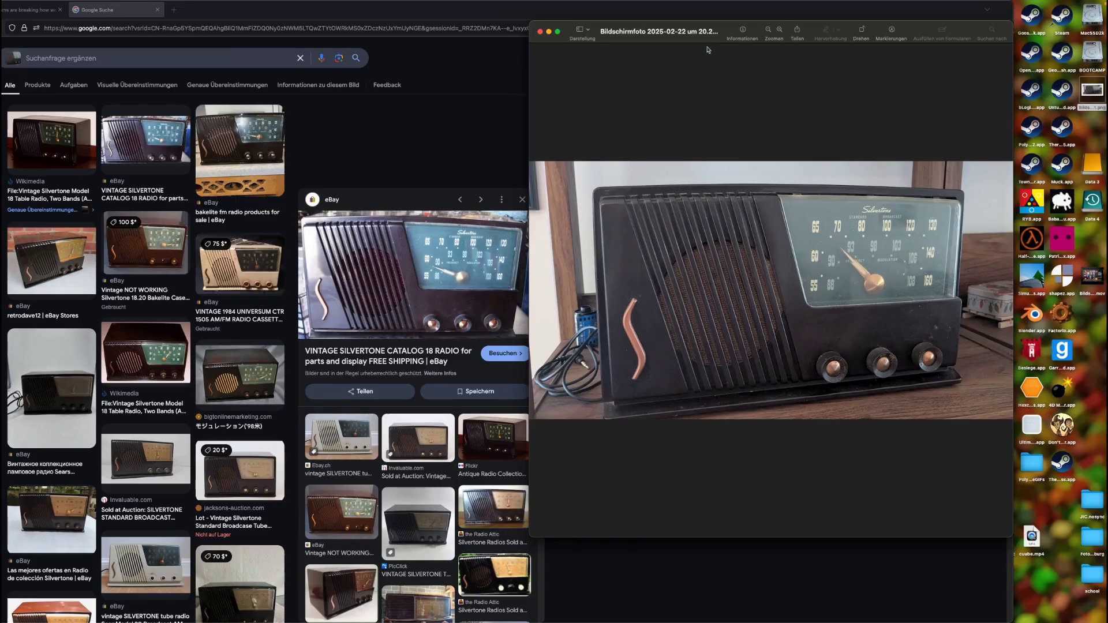
# Step: Zoom into the radio photo, mark the grille, scroll to the dial, then bring Firefox forward
pyautogui.click(779, 30)
pyautogui.click(779, 29)
pyautogui.moveTo(877, 239); pyautogui.dragTo(616, 306)
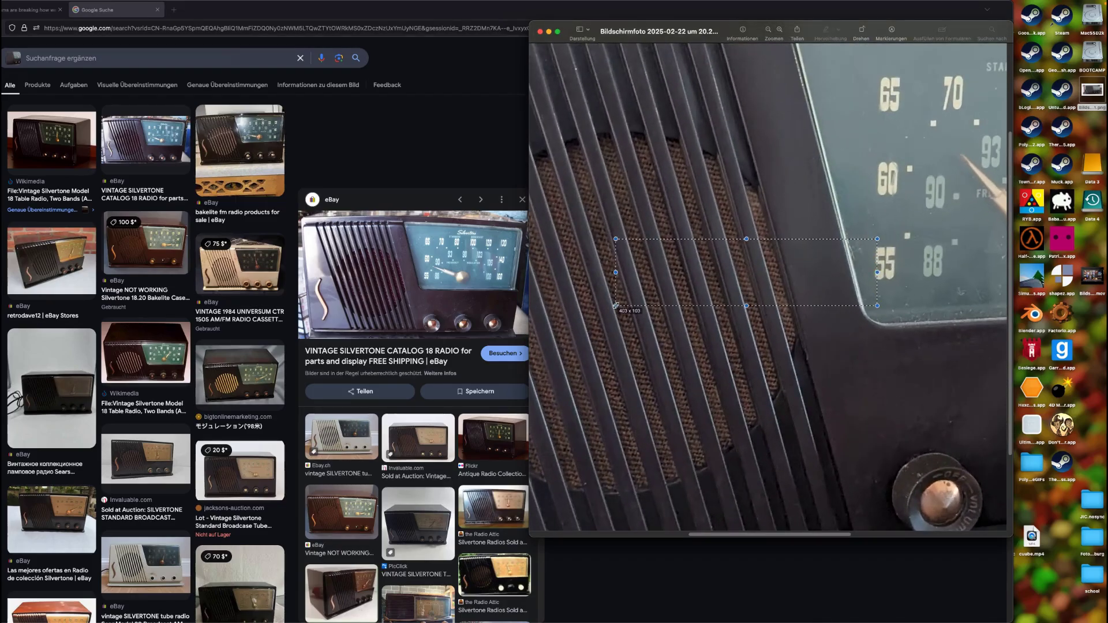
pyautogui.rightClick(724, 387)
pyautogui.scroll(2, 667, 300)
pyautogui.scroll(3, 667, 300)
pyautogui.hscroll(6, 661, 292)
pyautogui.click(487, 259)
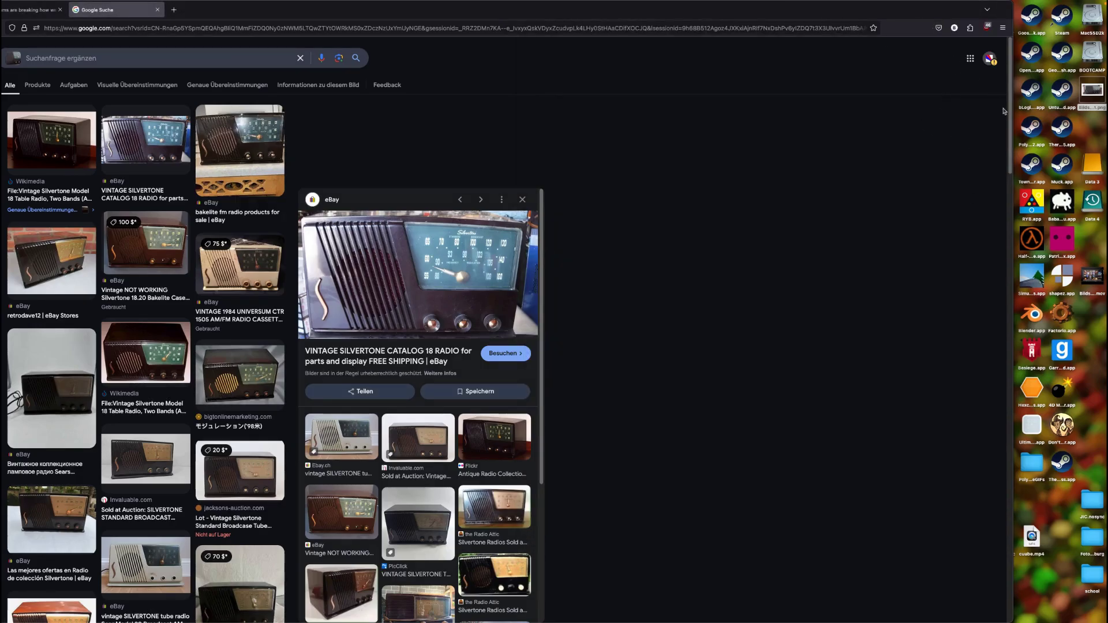
# Step: Narrow the browser beside the radio photo and enlarge the results page to 200%
pyautogui.moveTo(1012, 162); pyautogui.dragTo(569, 172)
pyautogui.moveTo(643, 33); pyautogui.dragTo(696, 15)
pyautogui.click(456, 276)
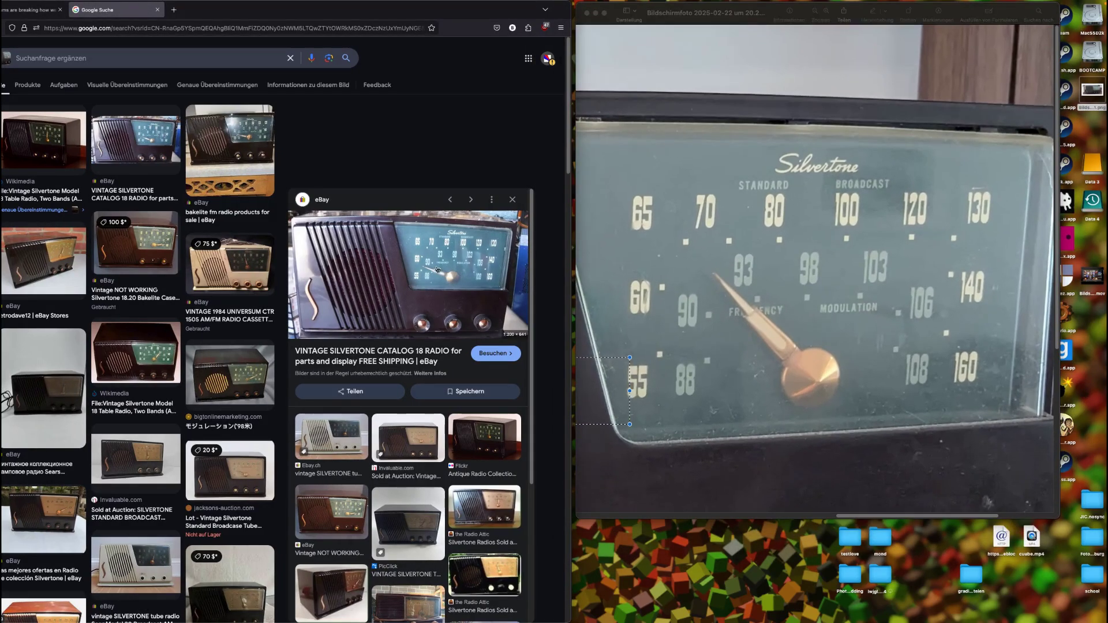
pyautogui.click(437, 269)
pyautogui.press('super+w')
pyautogui.press('super+plus')
pyautogui.press('super+plus')
pyautogui.press('super+plus')
pyautogui.press('super+plus')
pyautogui.press('super+plus')
pyautogui.press('super+plus')
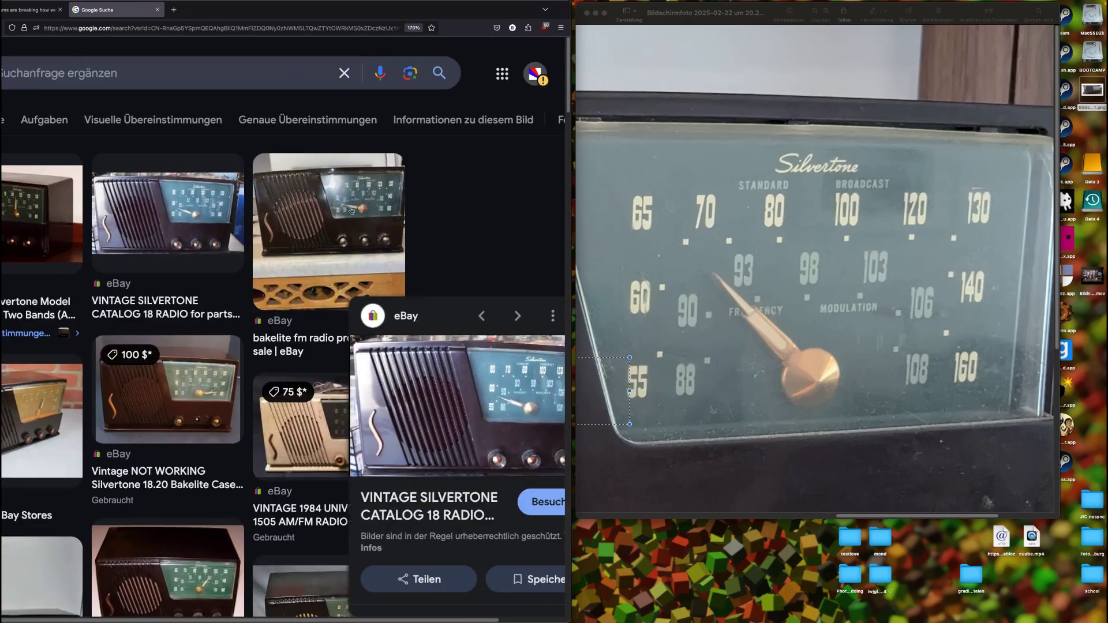
pyautogui.scroll(-2, 363, 409)
pyautogui.scroll(2, 362, 409)
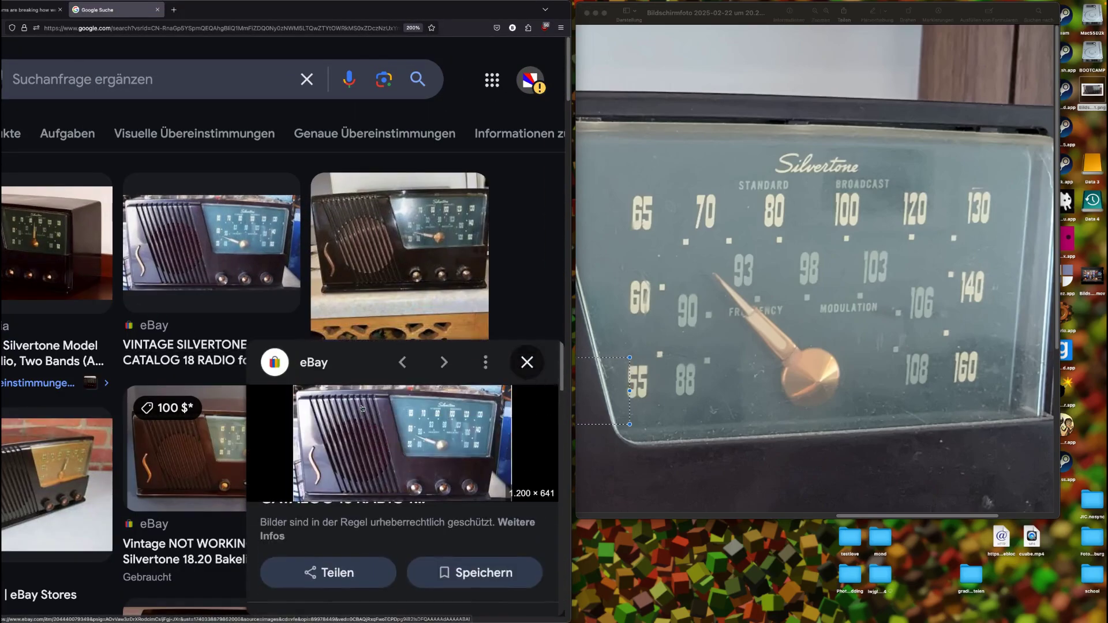
# Step: Open the eBay listing in a new tab, close it, and close the eBay preview panel
pyautogui.rightClick(427, 450)
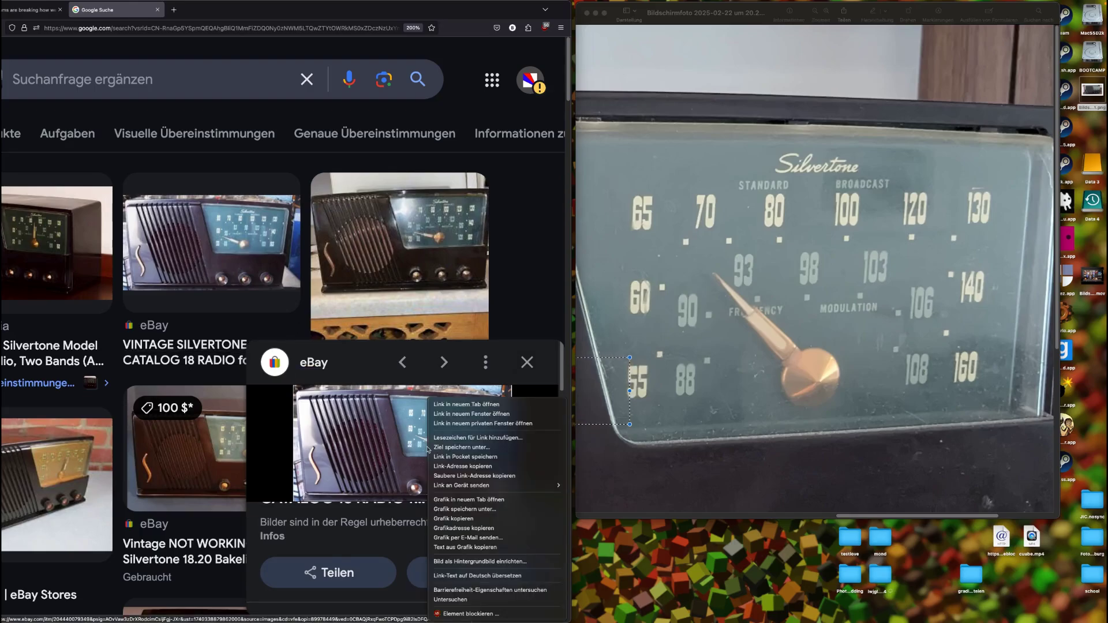
pyautogui.click(465, 404)
pyautogui.click(254, 9)
pyautogui.rightClick(437, 399)
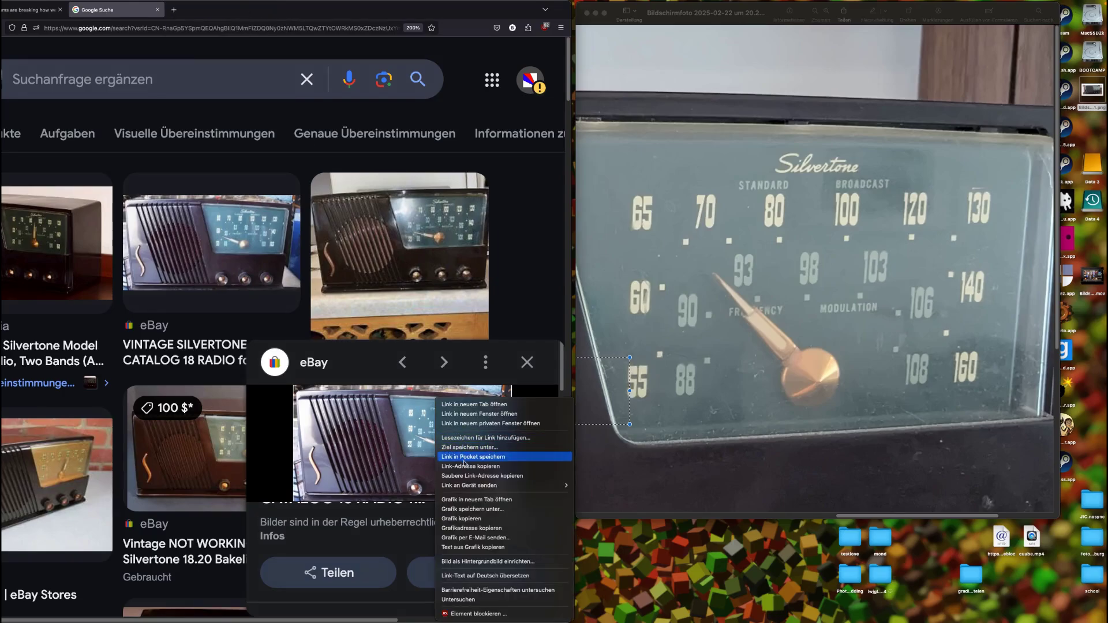
pyautogui.click(456, 289)
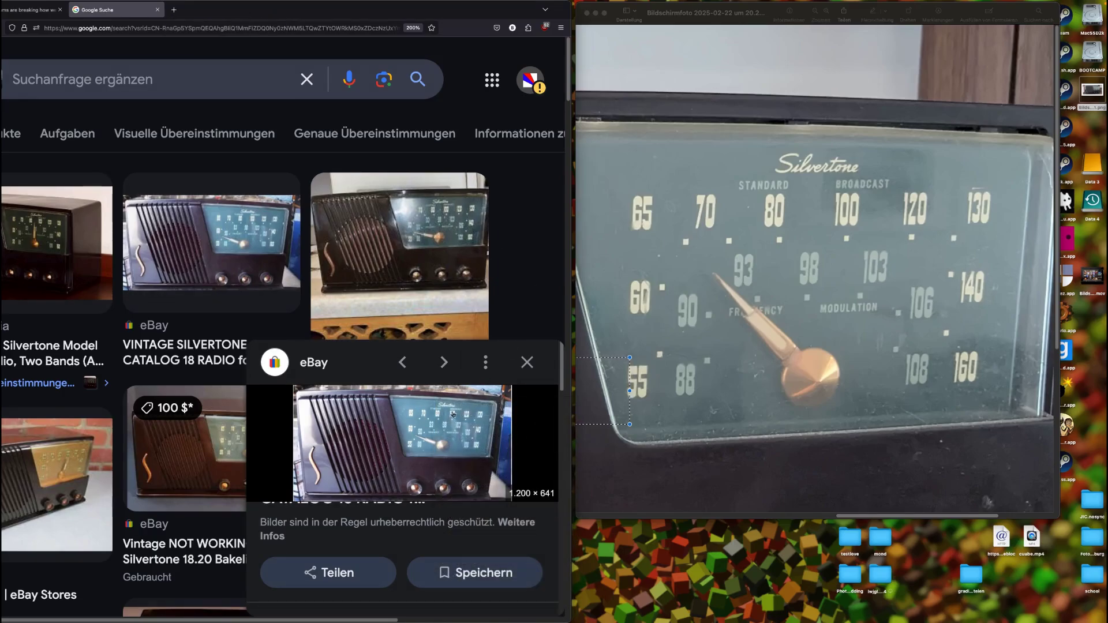
pyautogui.click(527, 363)
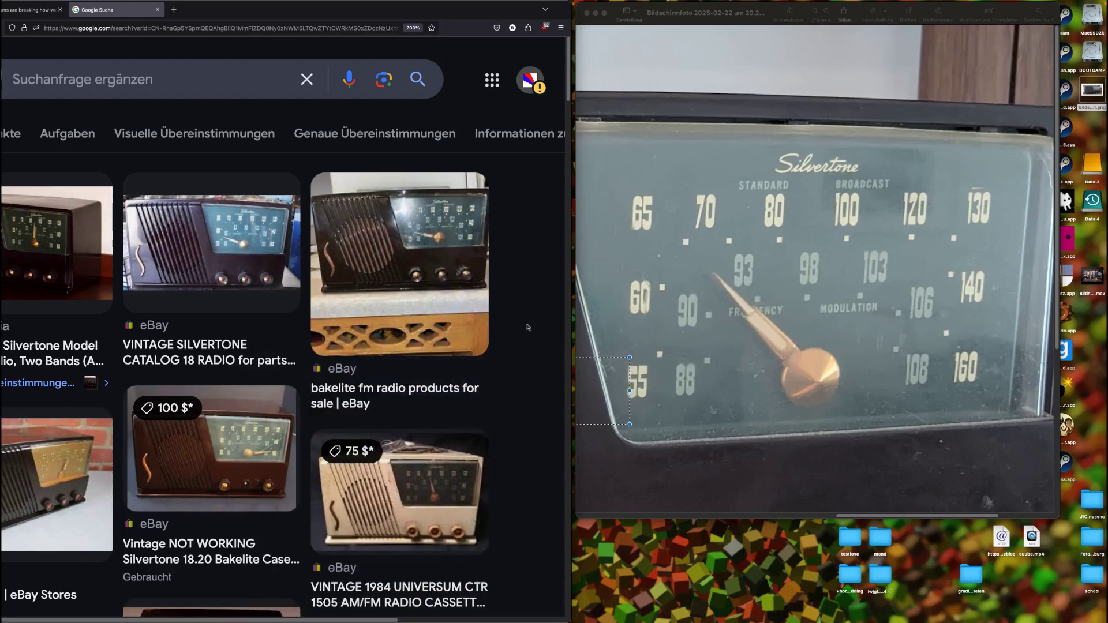
pyautogui.hscroll(5, 527, 327)
pyautogui.hscroll(-5, 511, 318)
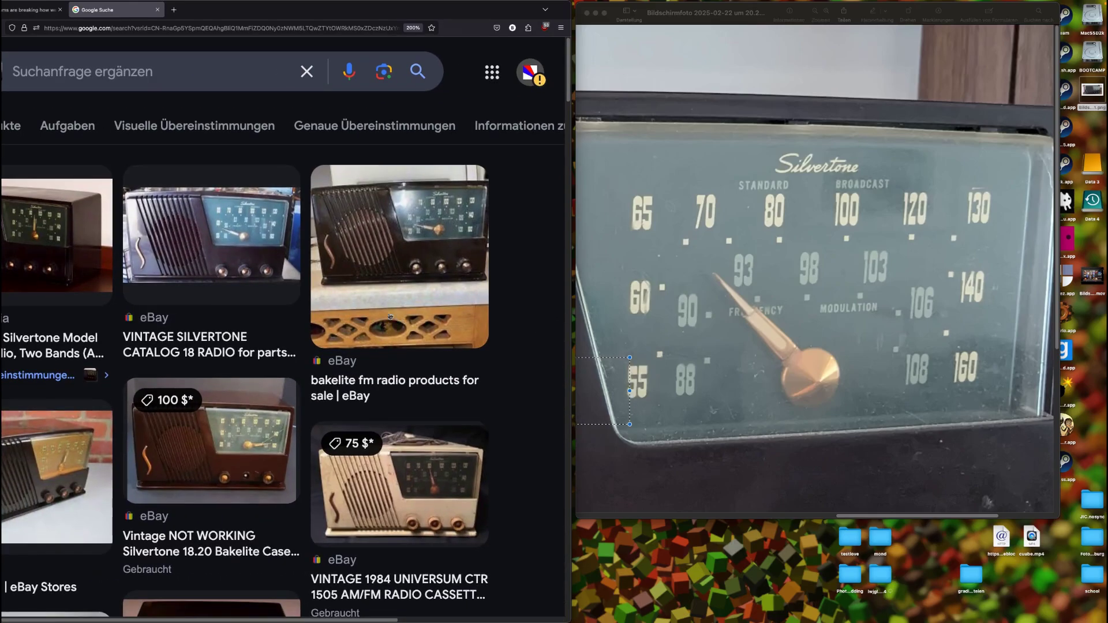
# Step: Zoom Preview out to the whole radio, clear the selection, and return to the Lens results
pyautogui.moveTo(400, 11); pyautogui.dragTo(484, 11)
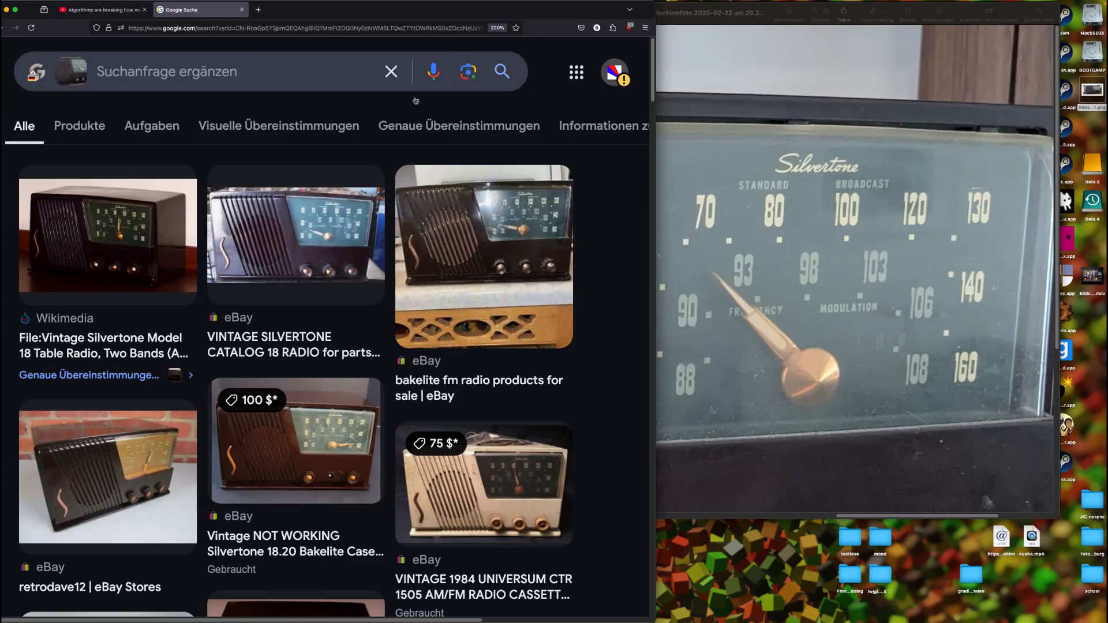
pyautogui.click(928, 174)
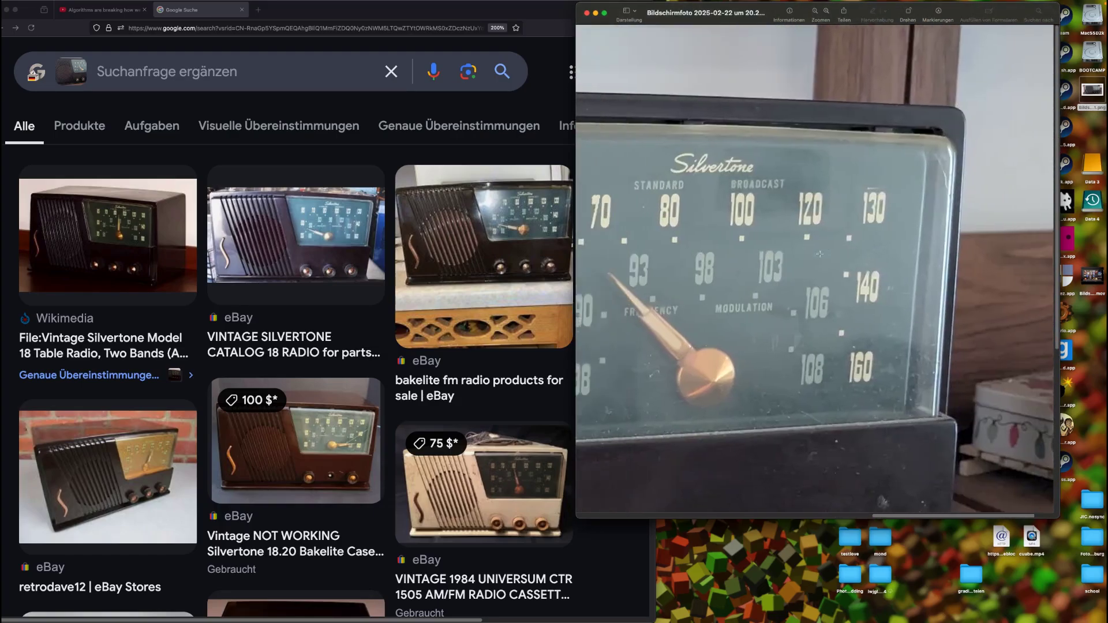
pyautogui.hscroll(-2, 814, 133)
pyautogui.click(816, 11)
pyautogui.click(816, 12)
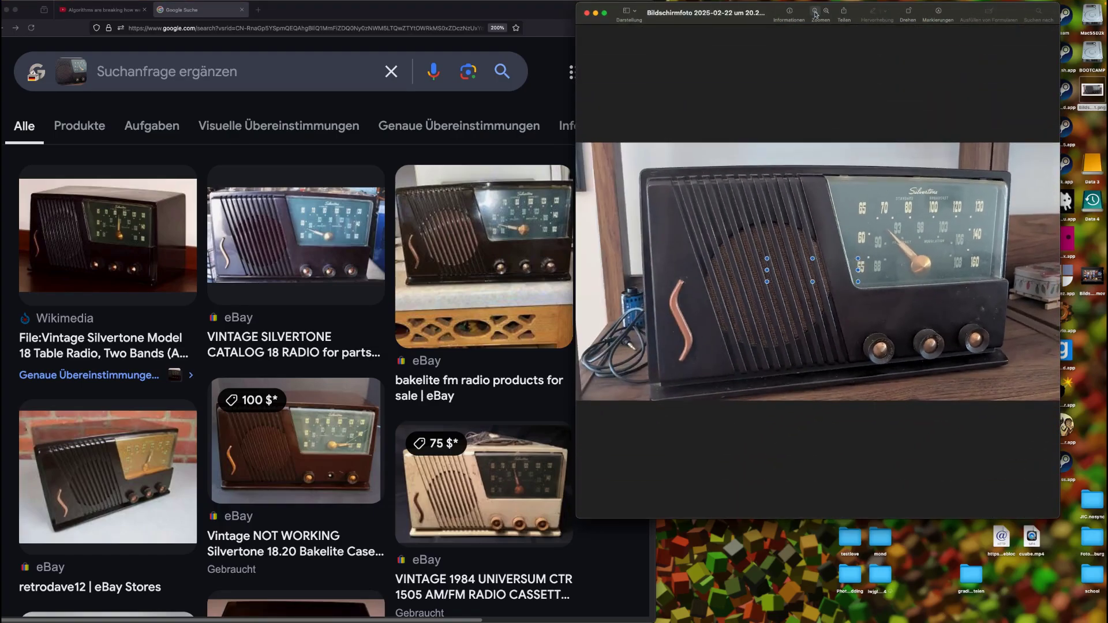
pyautogui.click(819, 203)
pyautogui.click(112, 218)
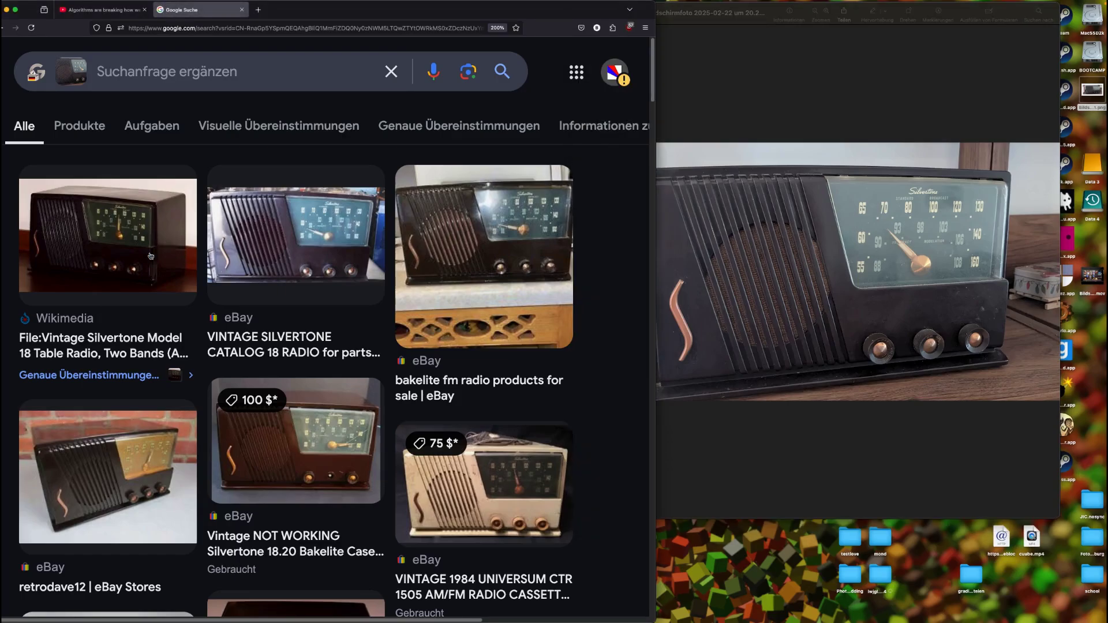
pyautogui.scroll(-3, 150, 255)
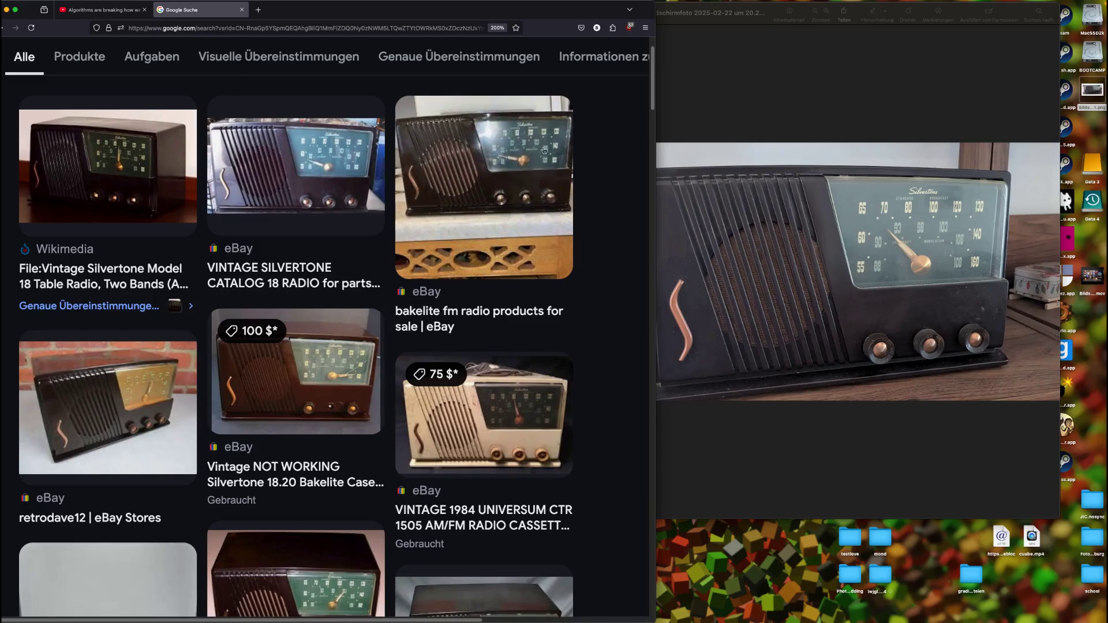
# Step: Check the bakelite FM radio result in a new tab, then preview the VINTAGE SILVERTONE CATALOG 18 RADIO match
pyautogui.click(545, 148)
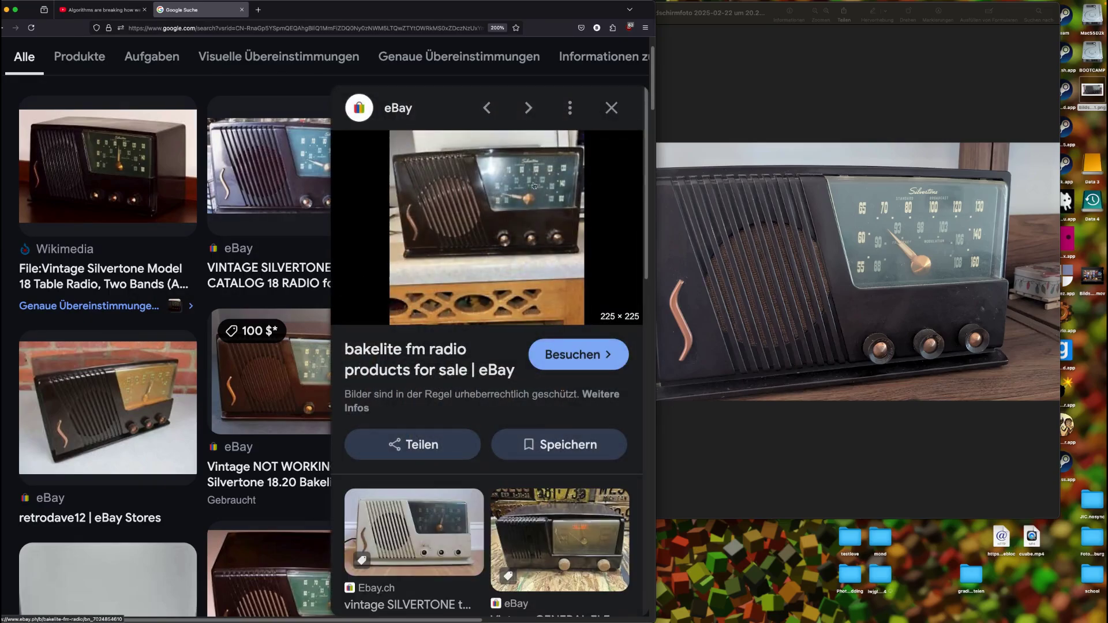
pyautogui.rightClick(534, 186)
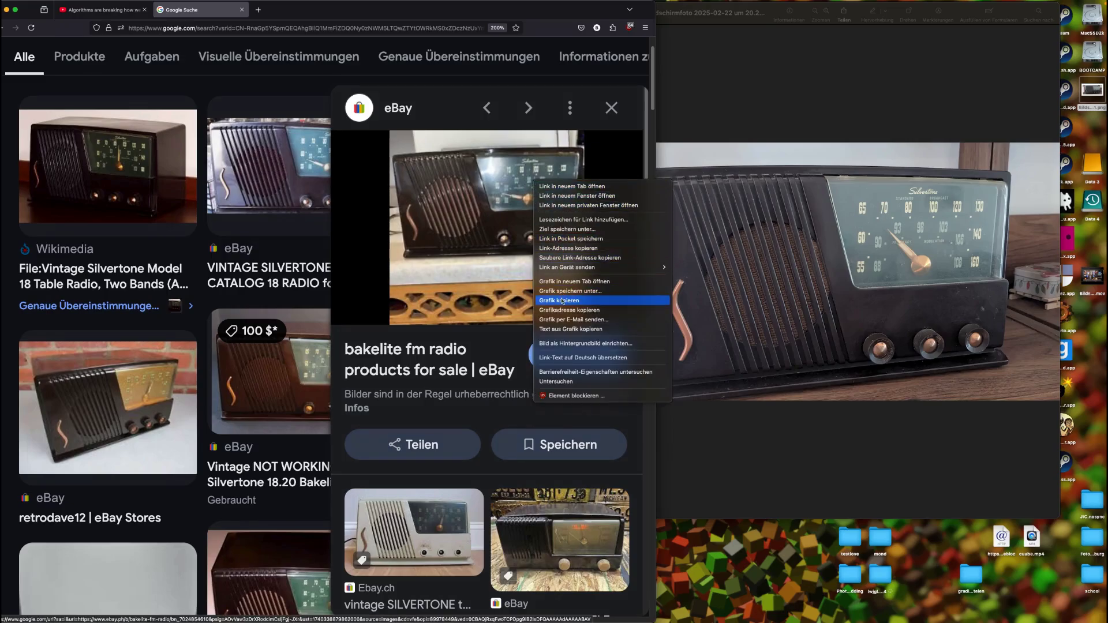
pyautogui.click(569, 281)
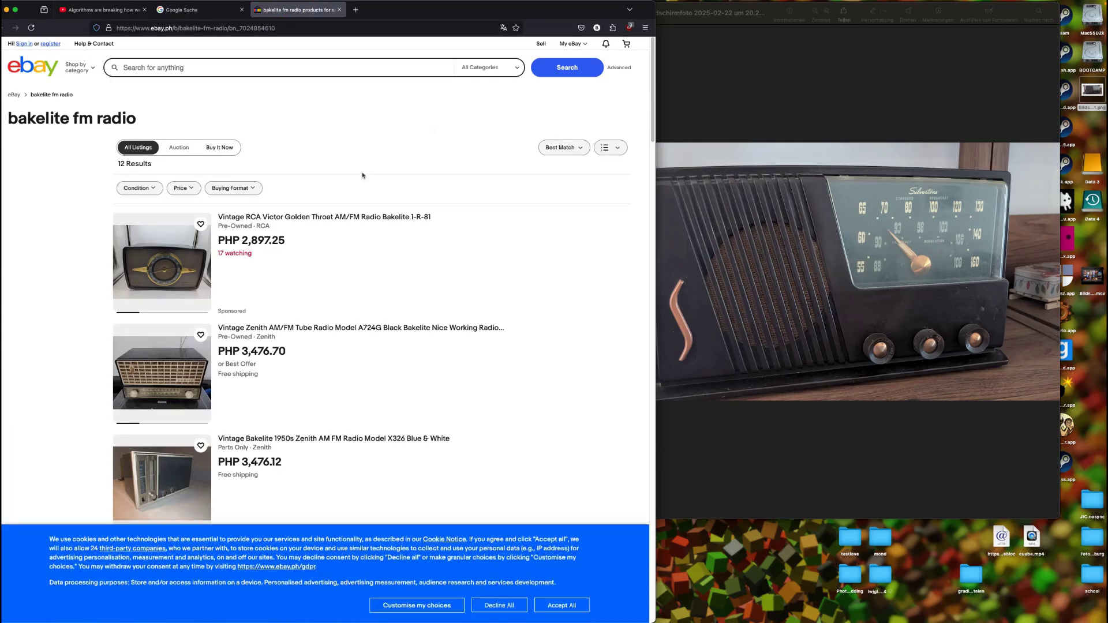
pyautogui.scroll(-6, 291, 208)
pyautogui.scroll(6, 292, 197)
pyautogui.click(339, 11)
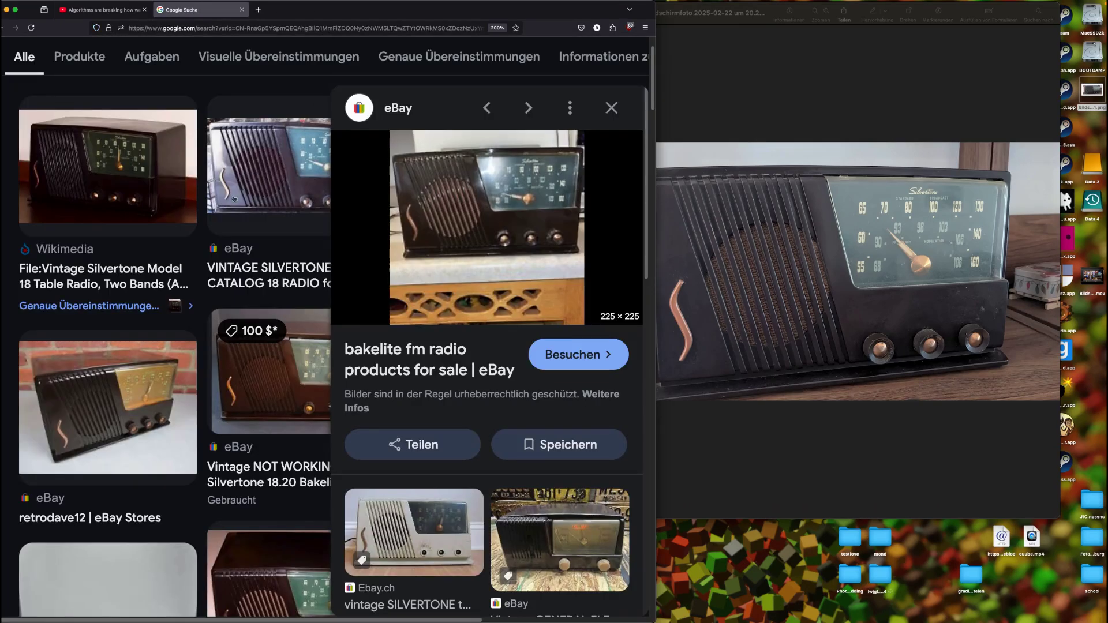
pyautogui.click(254, 207)
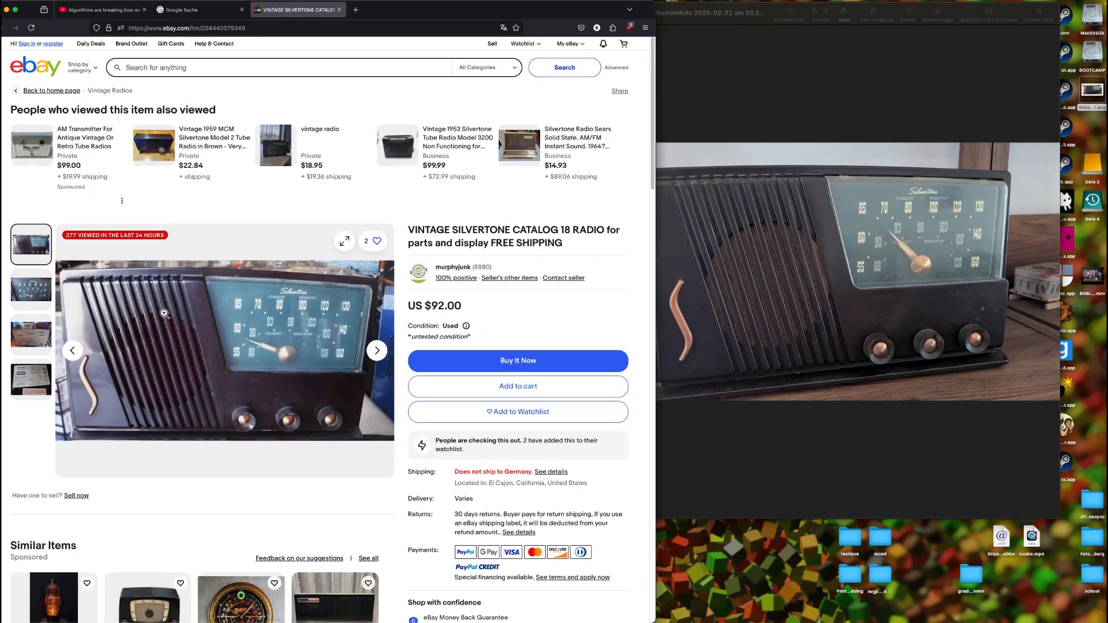
# Step: Zoom in and out on the catalog 18 radio's listing photo to inspect the grille
pyautogui.click(165, 313)
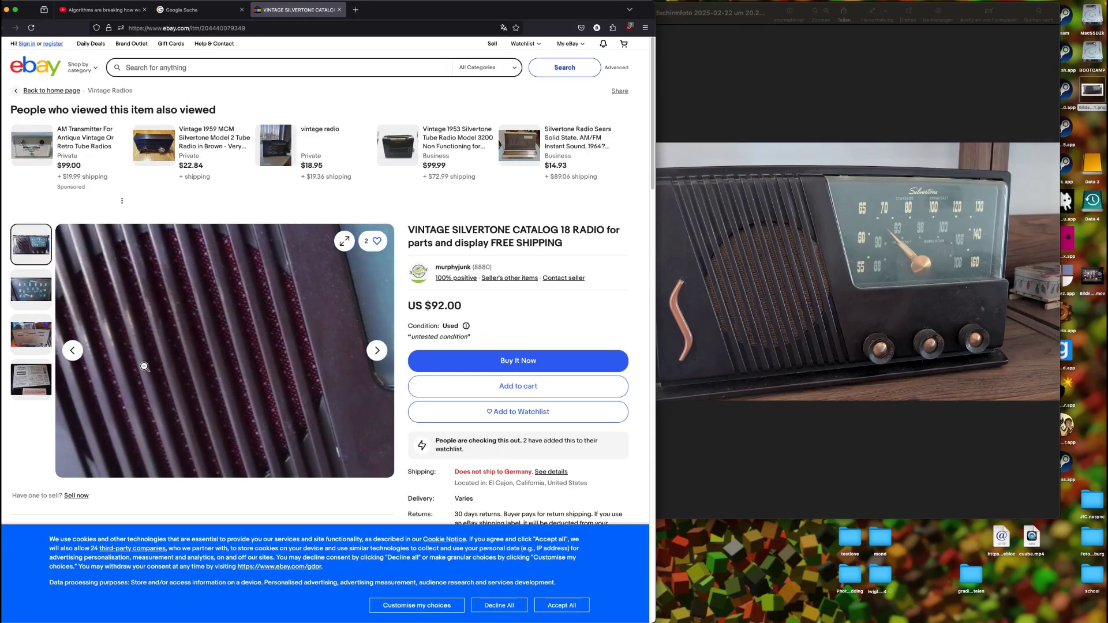
pyautogui.click(145, 367)
pyautogui.click(149, 363)
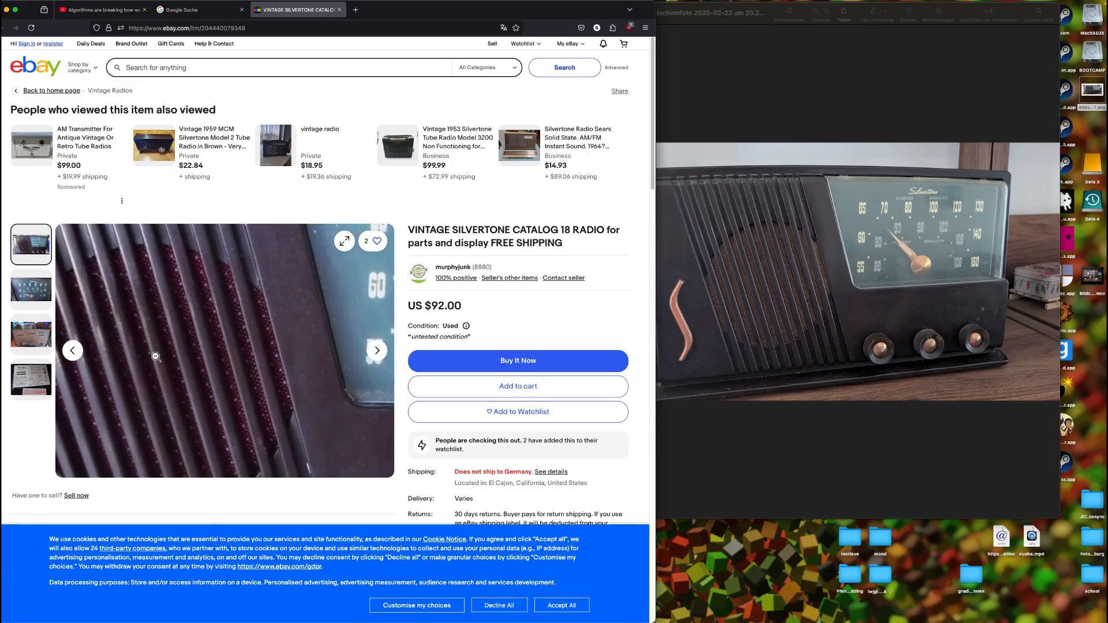
pyautogui.click(156, 357)
# Step: Close the eBay listing and preview the 'Vintage NOT WORKING Silvertone 18.20 Bakelite' result
pyautogui.click(340, 10)
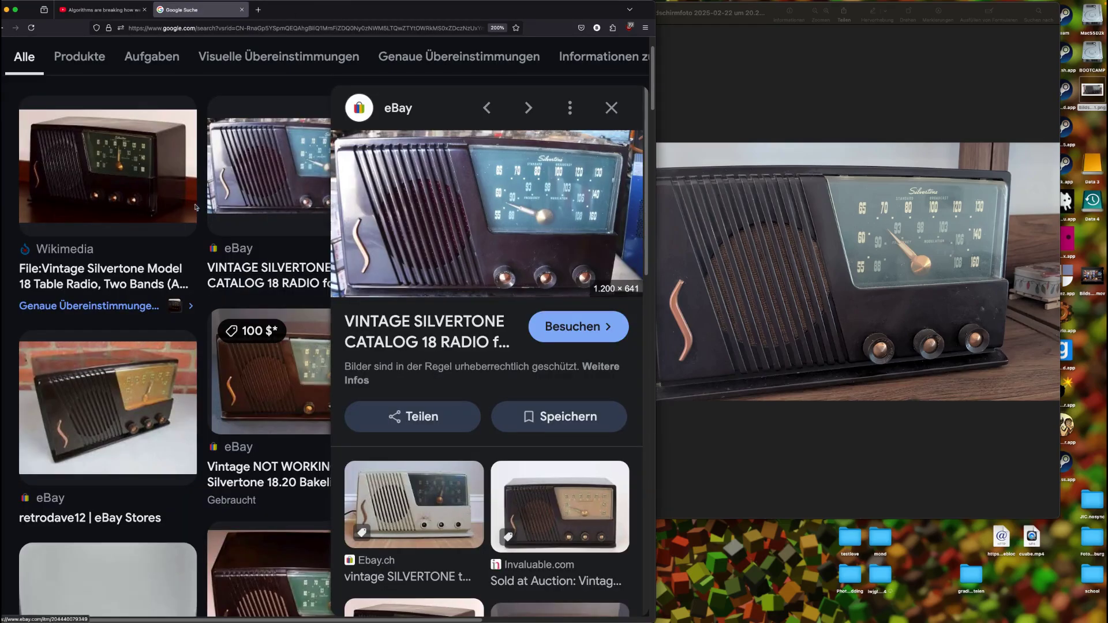
pyautogui.scroll(-3, 288, 302)
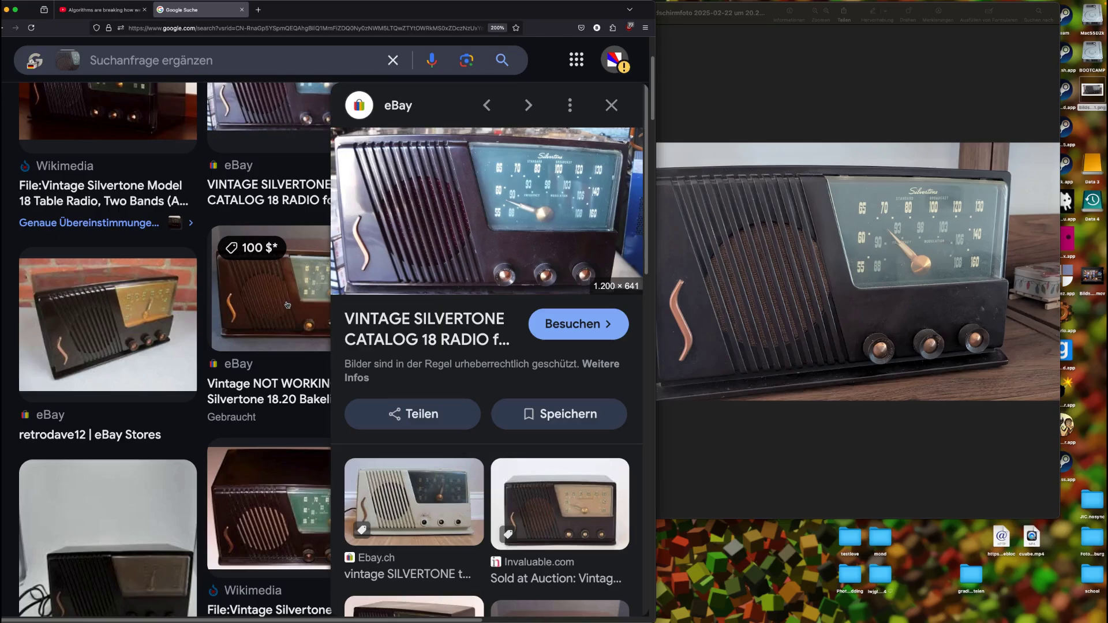
pyautogui.scroll(-5, 287, 305)
pyautogui.click(265, 226)
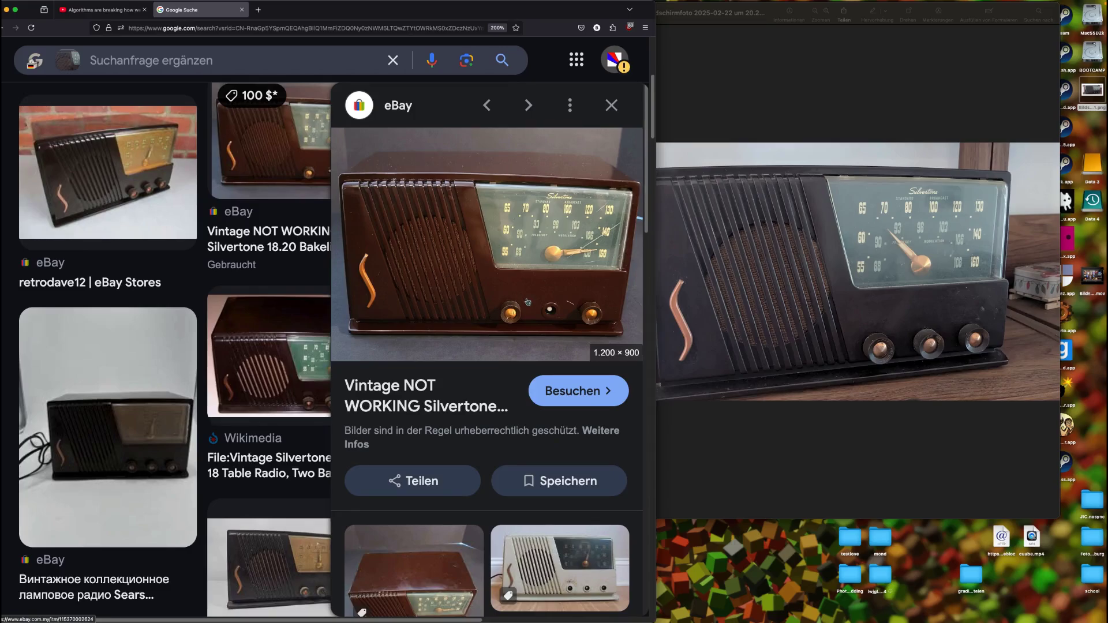
# Step: Open the Silvertone 18.20 listing, decline translation, and select 'Silvertone 18.20 Bakelite Case Table Top Tube'
pyautogui.click(425, 254)
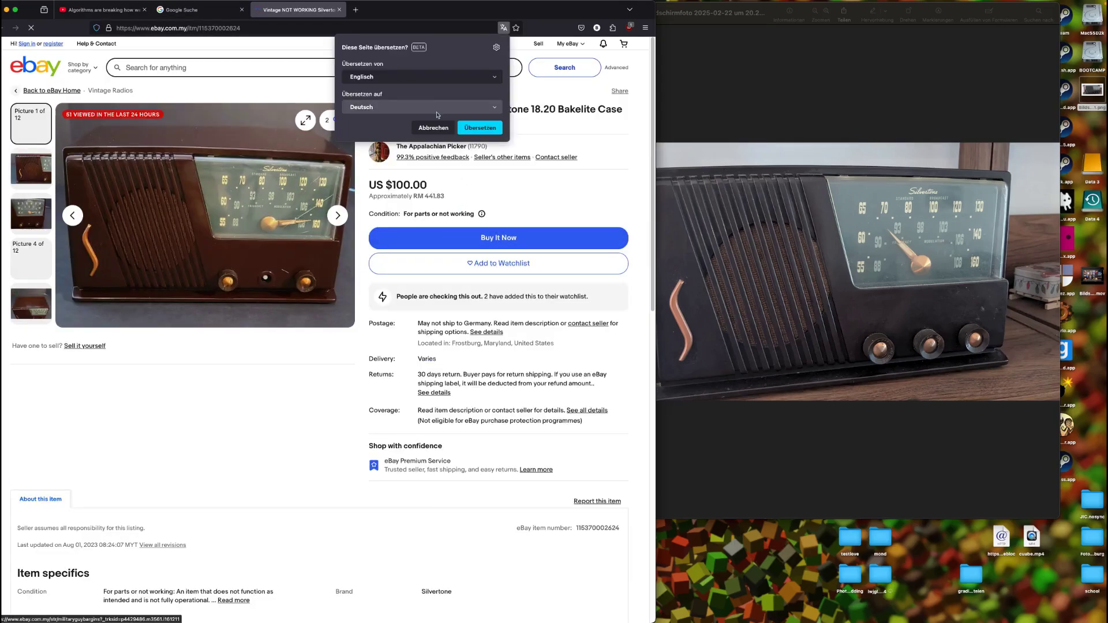
pyautogui.click(423, 130)
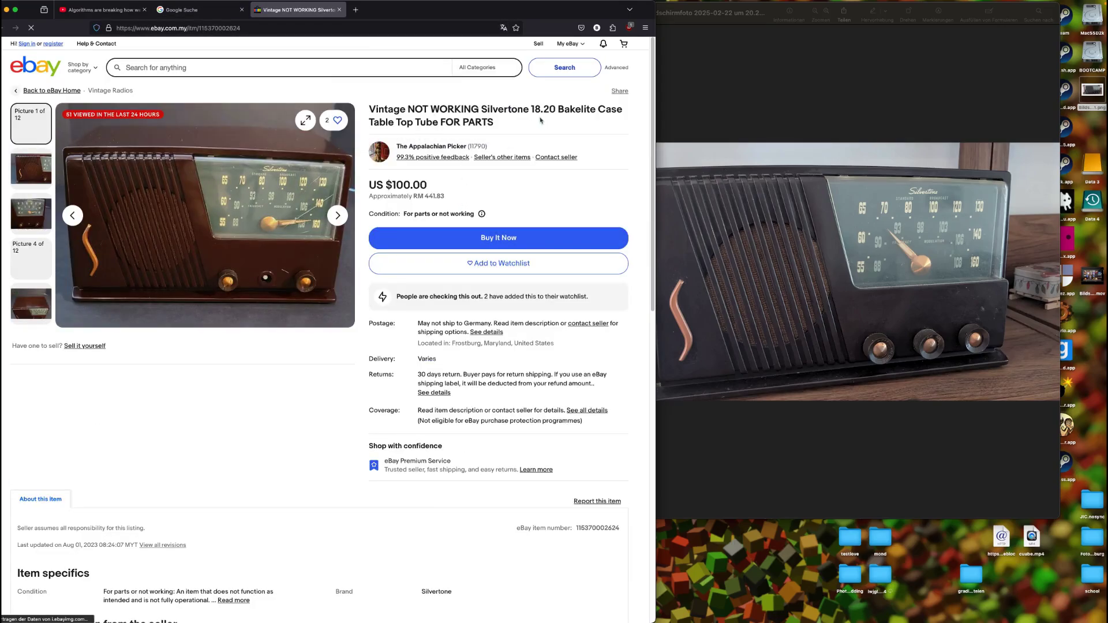
pyautogui.moveTo(482, 109); pyautogui.dragTo(438, 124)
pyautogui.press('super+c')
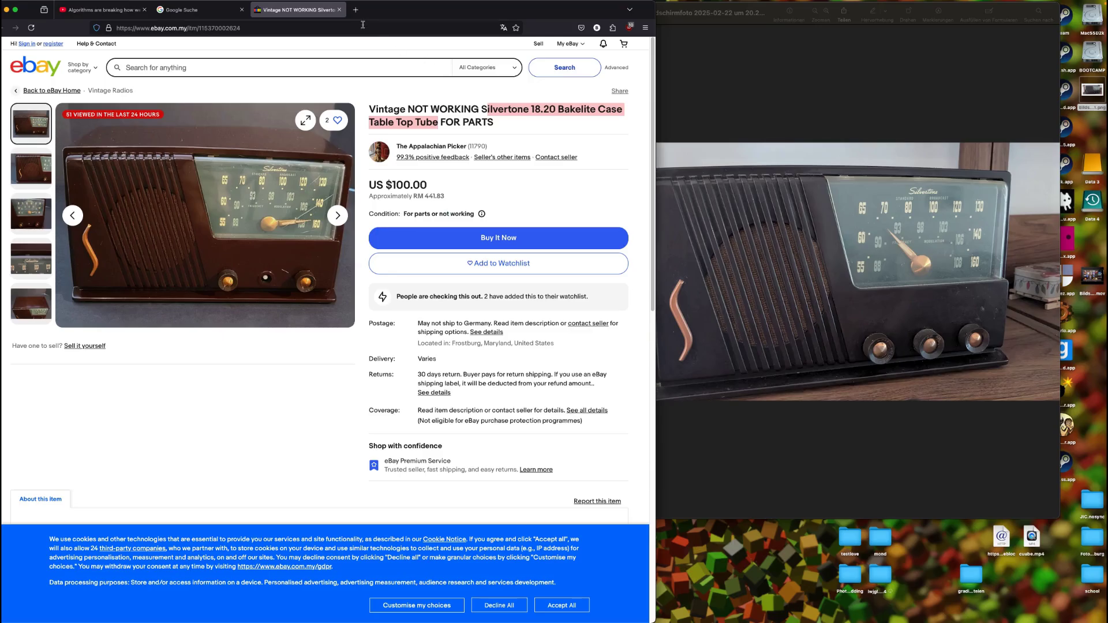
pyautogui.press('F4')
# Step: Create a new sticky note with 'Silvertone 18.20 Bakelite Case Table Top Tube', widened to fit one line
pyautogui.click(52, 5)
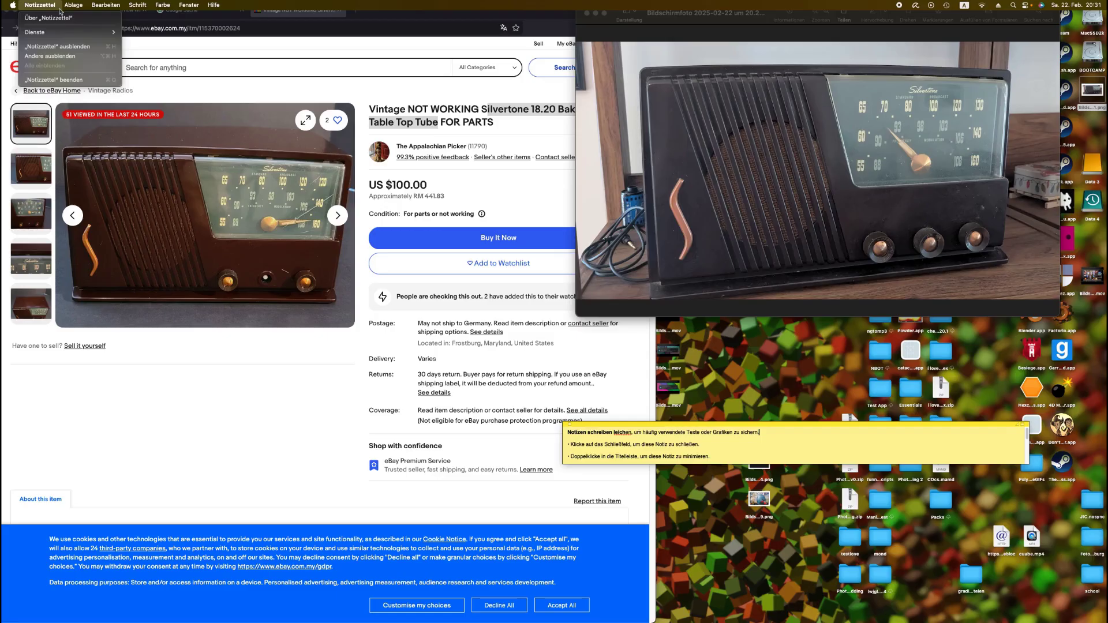
pyautogui.click(81, 17)
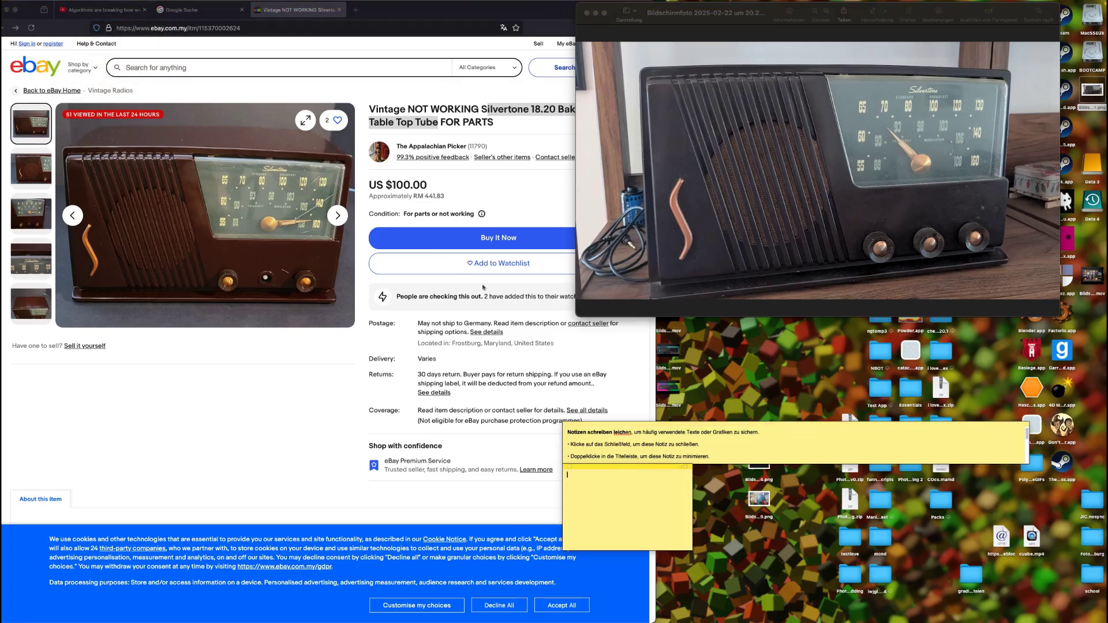
pyautogui.press('super+v')
pyautogui.press('Return')
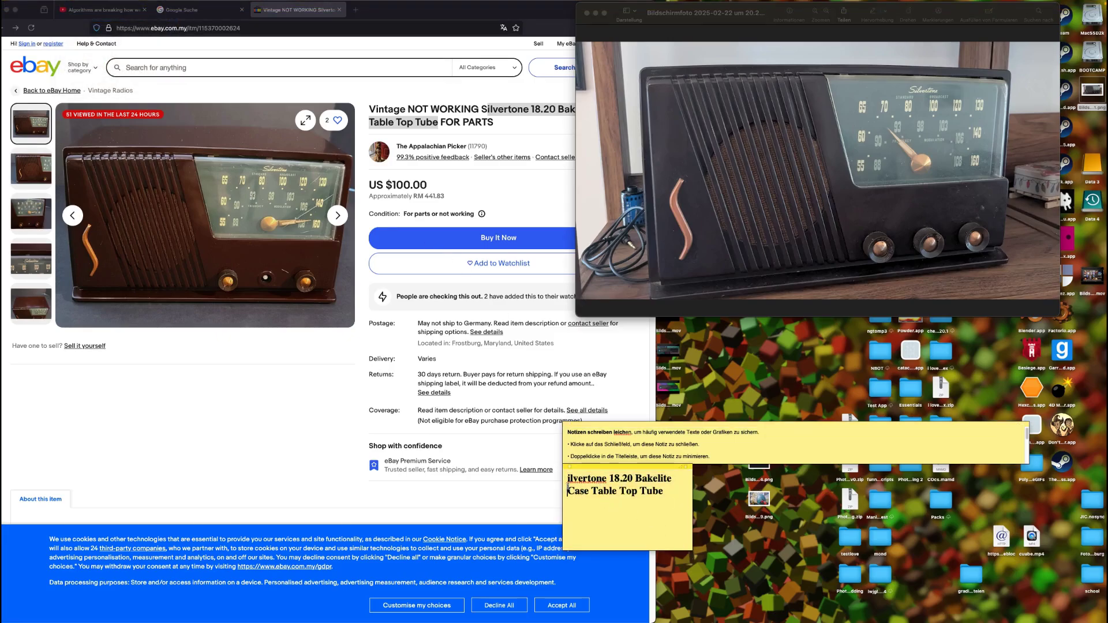
pyautogui.write('S')
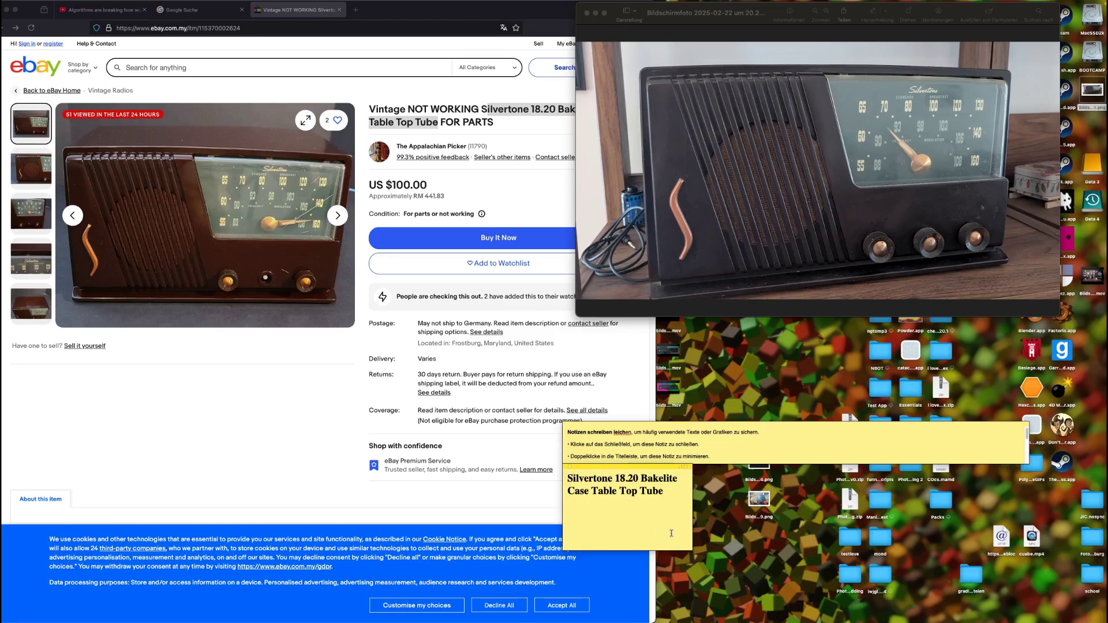
pyautogui.moveTo(693, 538); pyautogui.dragTo(958, 535)
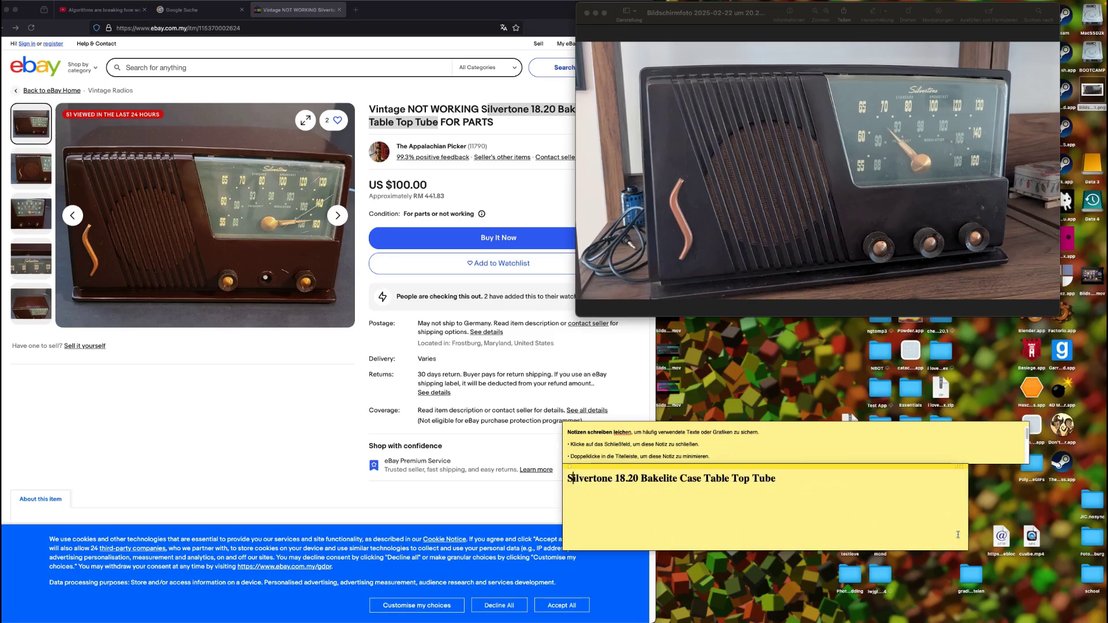
pyautogui.click(405, 199)
# Step: Step through the eBay listing photos from the speaker and dial to the back of the radio
pyautogui.click(417, 187)
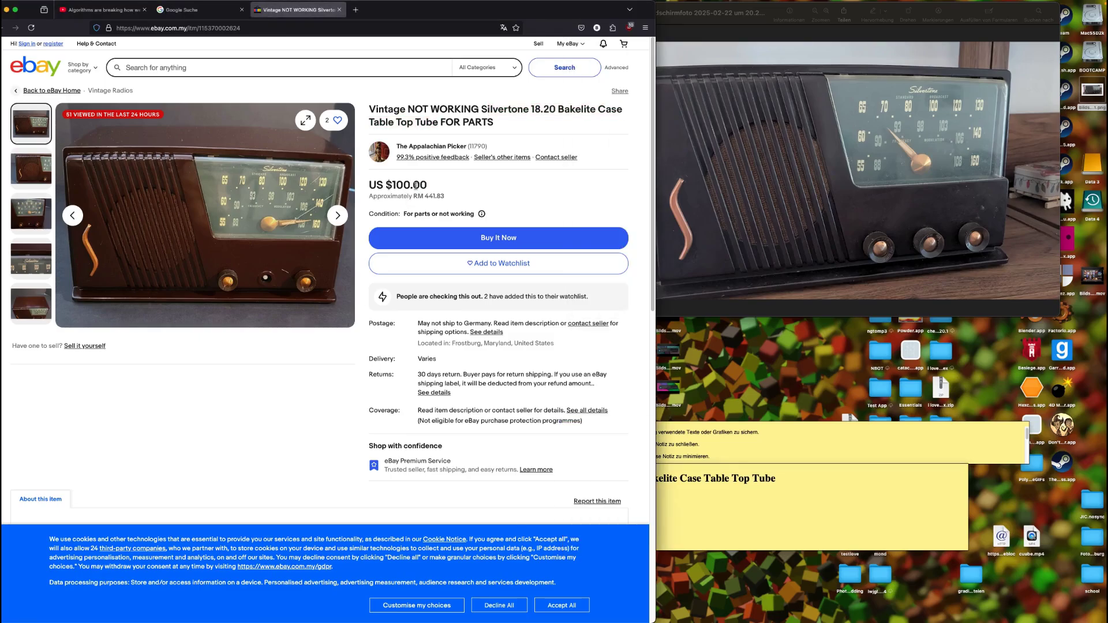
pyautogui.click(335, 216)
pyautogui.click(335, 215)
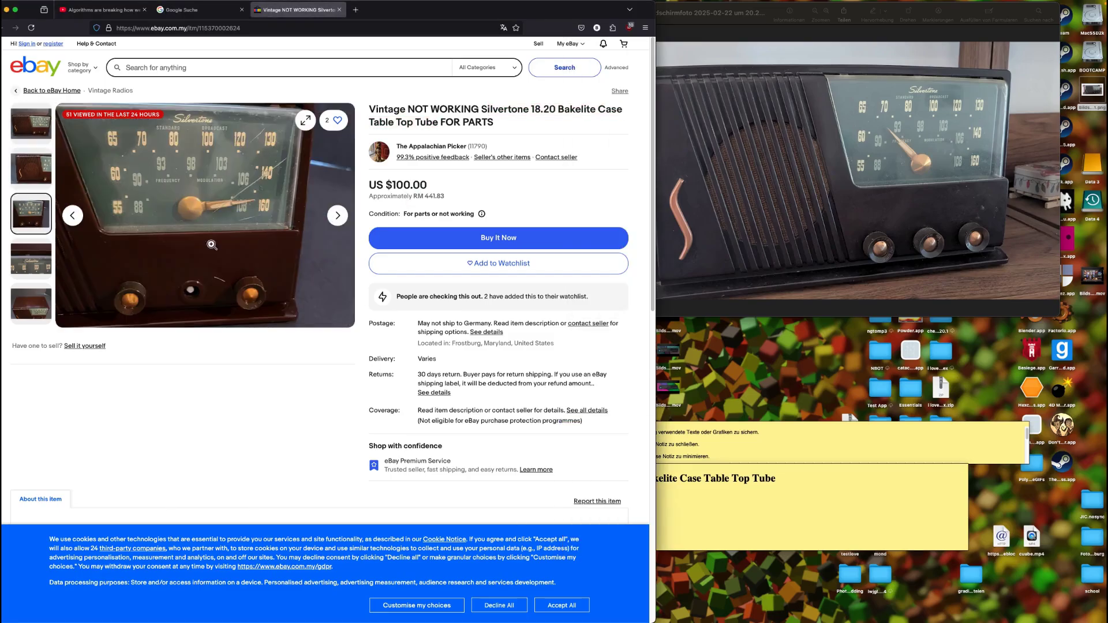
pyautogui.click(71, 214)
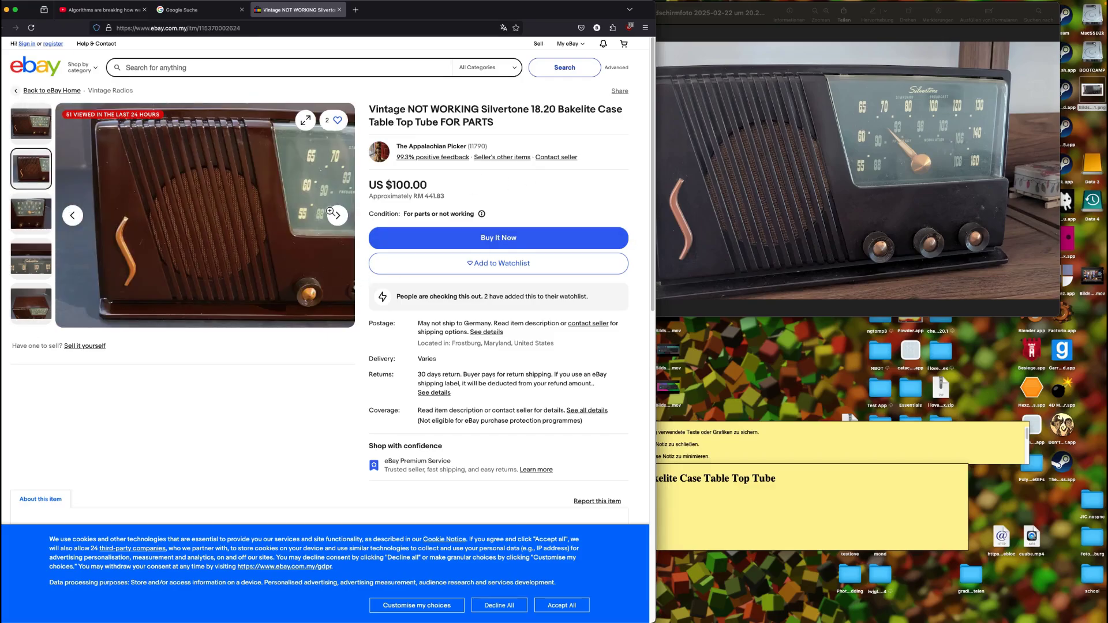
pyautogui.click(337, 215)
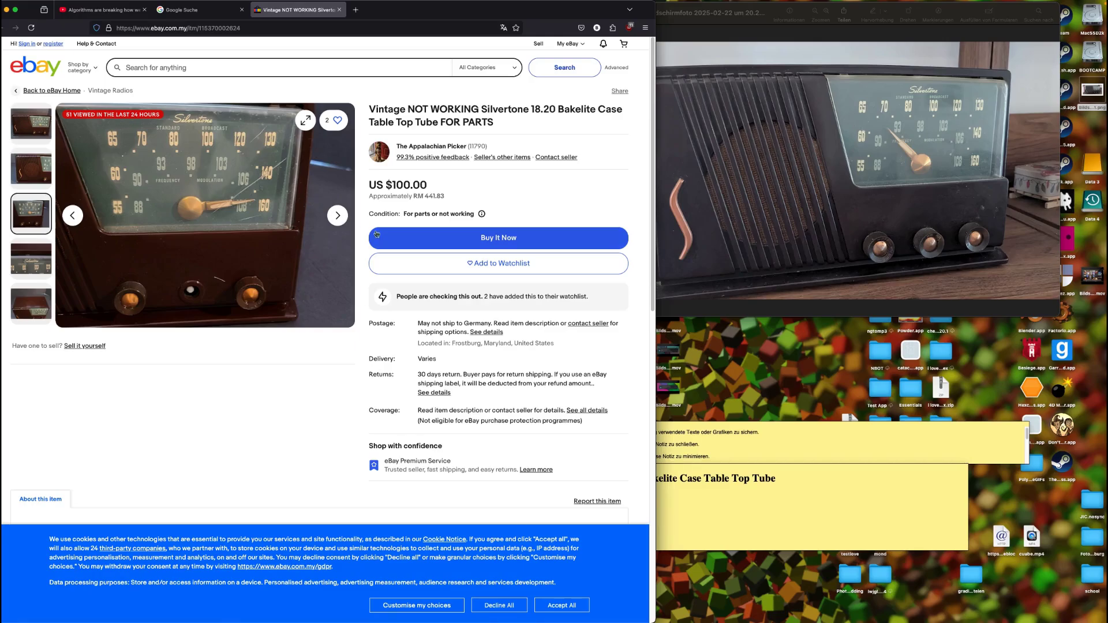
pyautogui.click(339, 217)
pyautogui.click(339, 217)
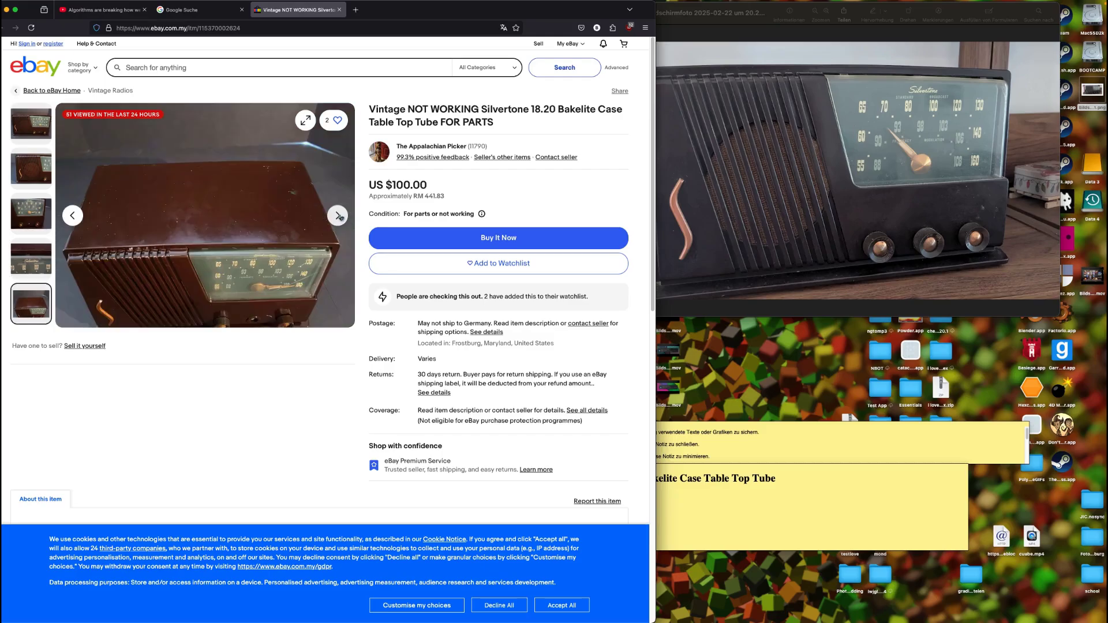
pyautogui.click(339, 216)
pyautogui.click(340, 216)
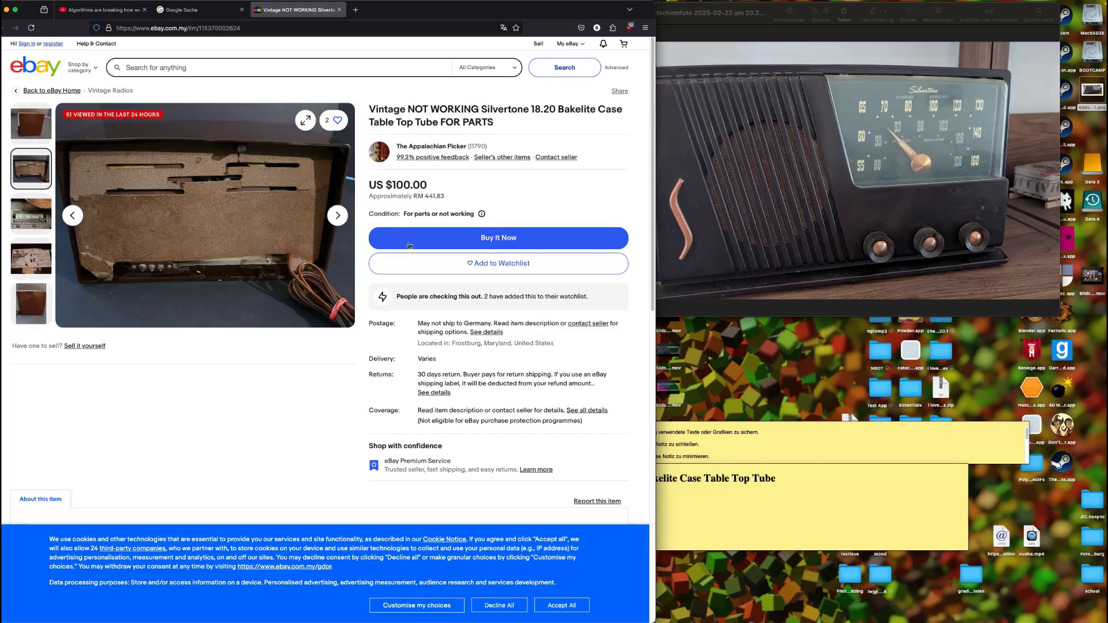
# Step: Compare with the radio screenshot, then show the listing's chassis plate photo
pyautogui.scroll(-2, 167, 283)
pyautogui.click(809, 180)
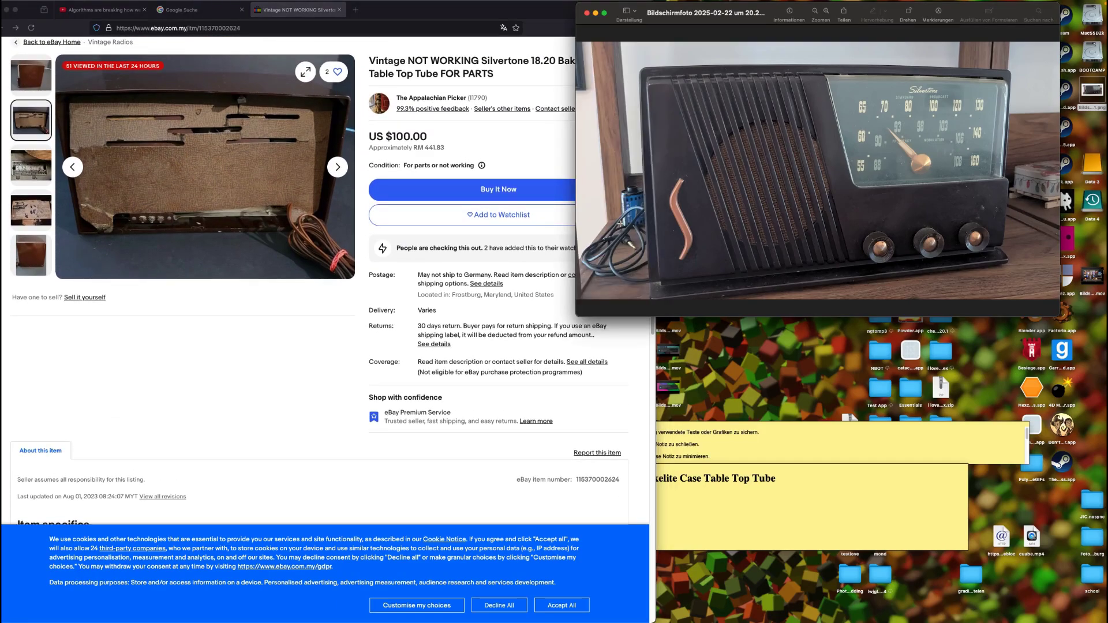
pyautogui.click(307, 237)
pyautogui.click(338, 168)
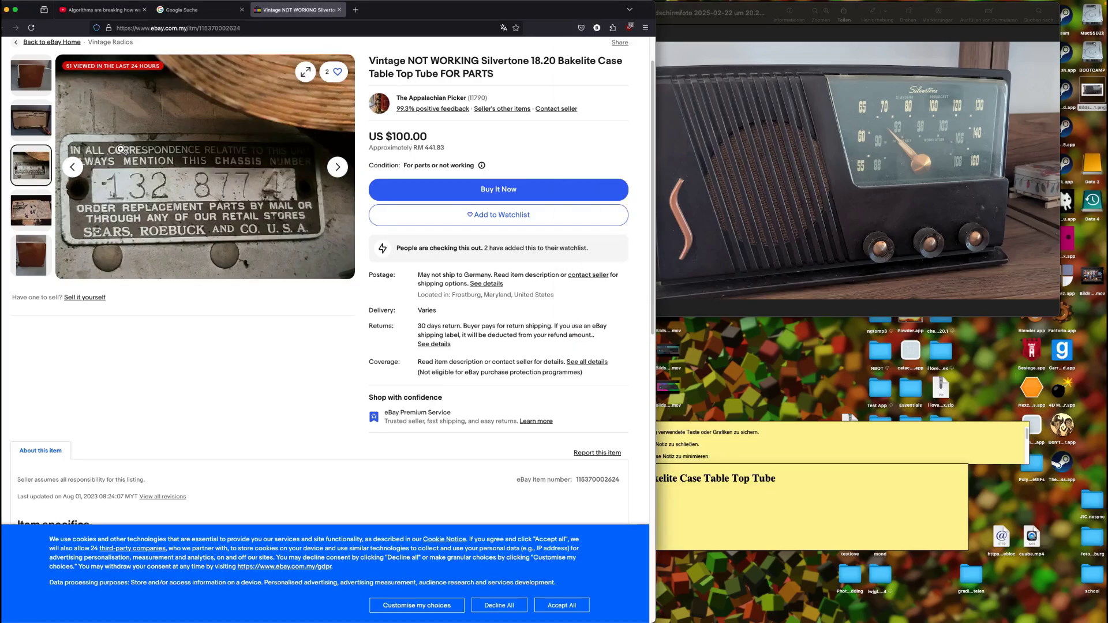
# Step: Type 'Chassis number 132 877 4' and 'Sears Roebuck and Co. USA' as new lines under the note title
pyautogui.click(833, 509)
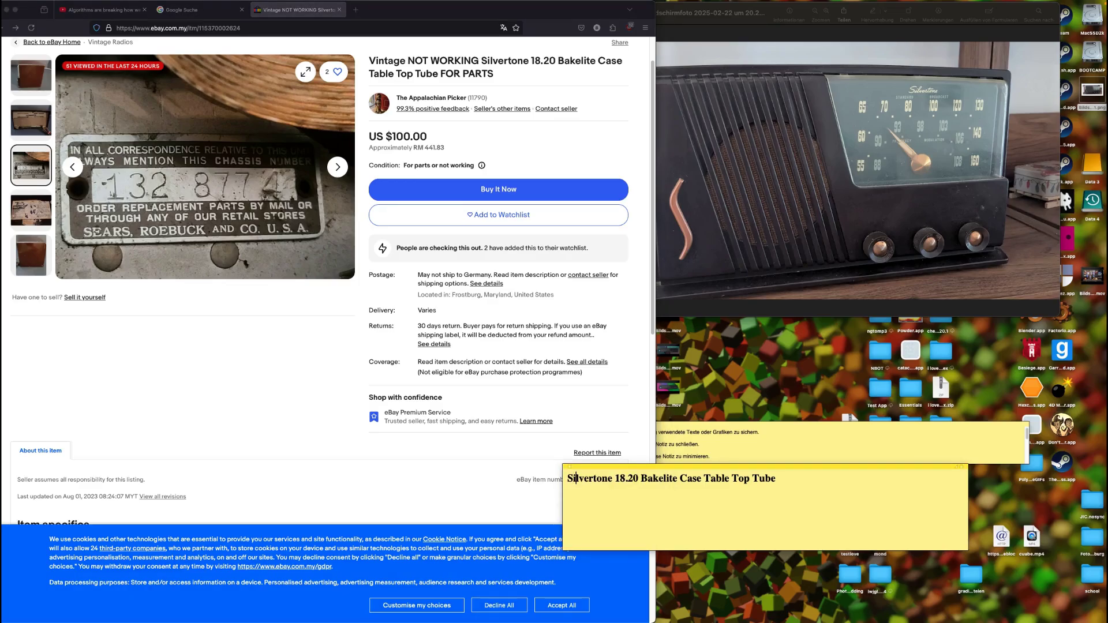
pyautogui.press('super+a')
pyautogui.press('Down')
pyautogui.write('Chassis number 1')
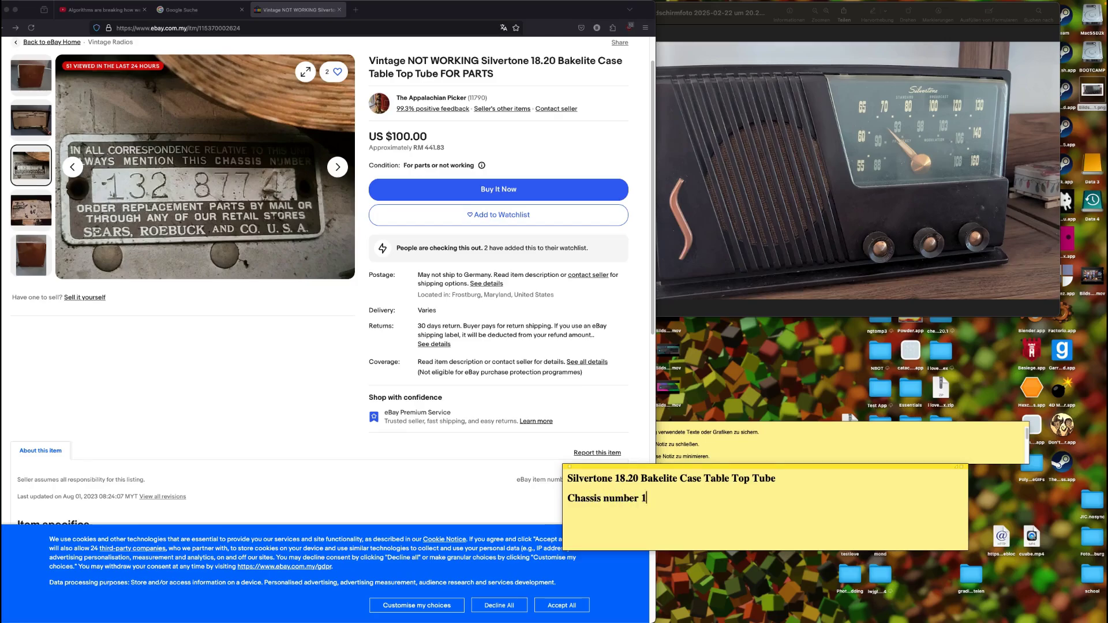
pyautogui.write('32')
pyautogui.write(' 8')
pyautogui.write('77 4')
pyautogui.write('Sears Roe')
pyautogui.write('bu')
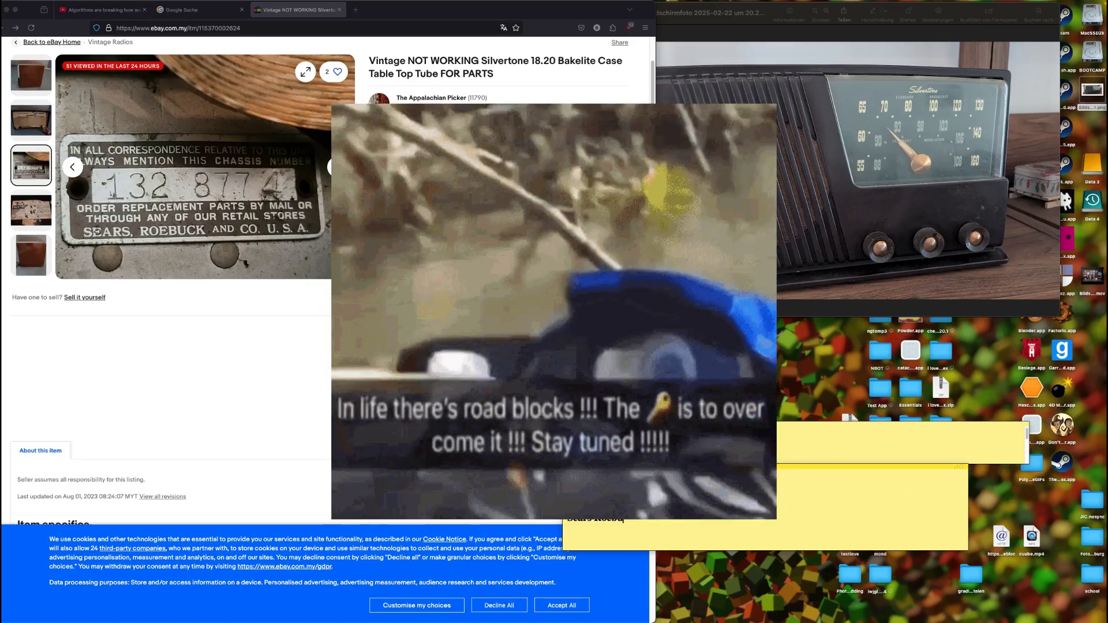
pyautogui.write('ck and Co.')
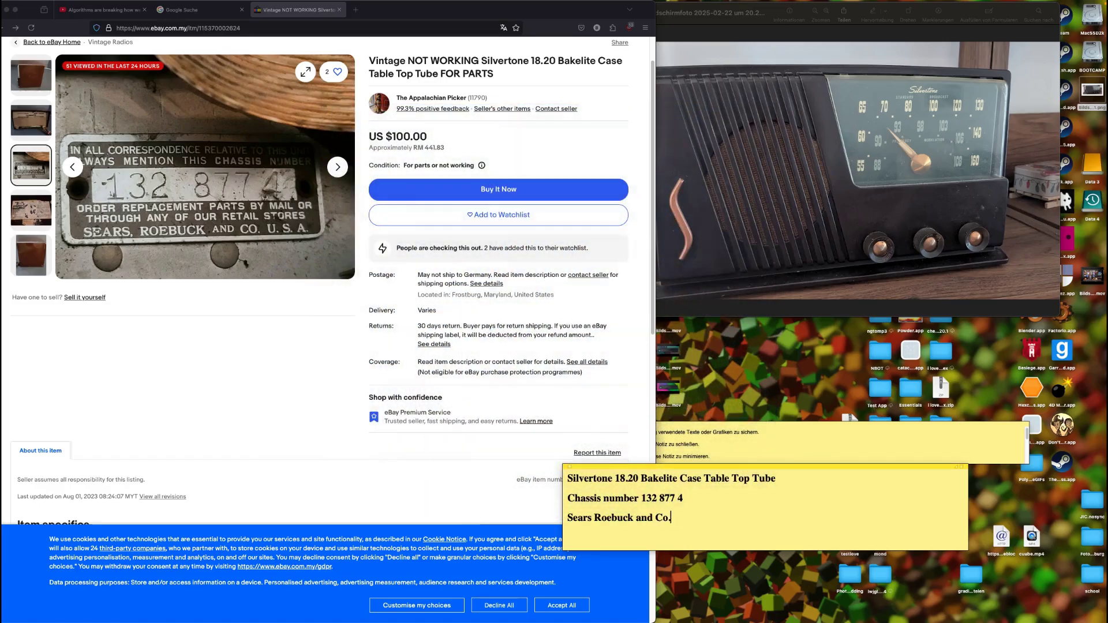
pyautogui.write(' USA')
# Step: Zoom in and out on the listing's Sears Roebuck label photo to read its printed text
pyautogui.click(338, 168)
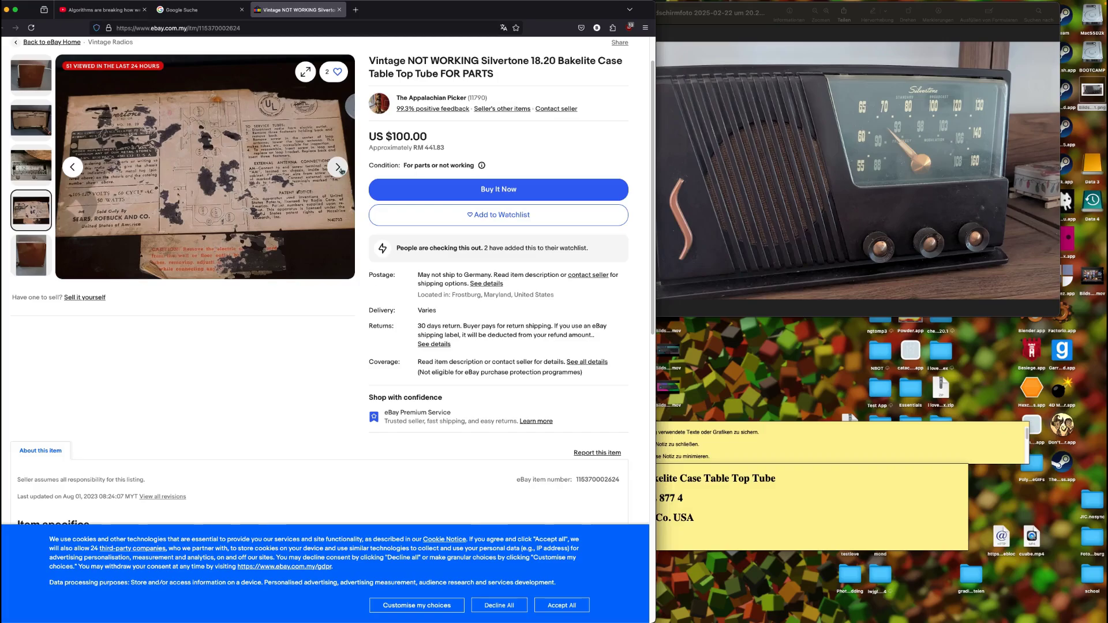
pyautogui.scroll(1, 214, 195)
pyautogui.click(214, 195)
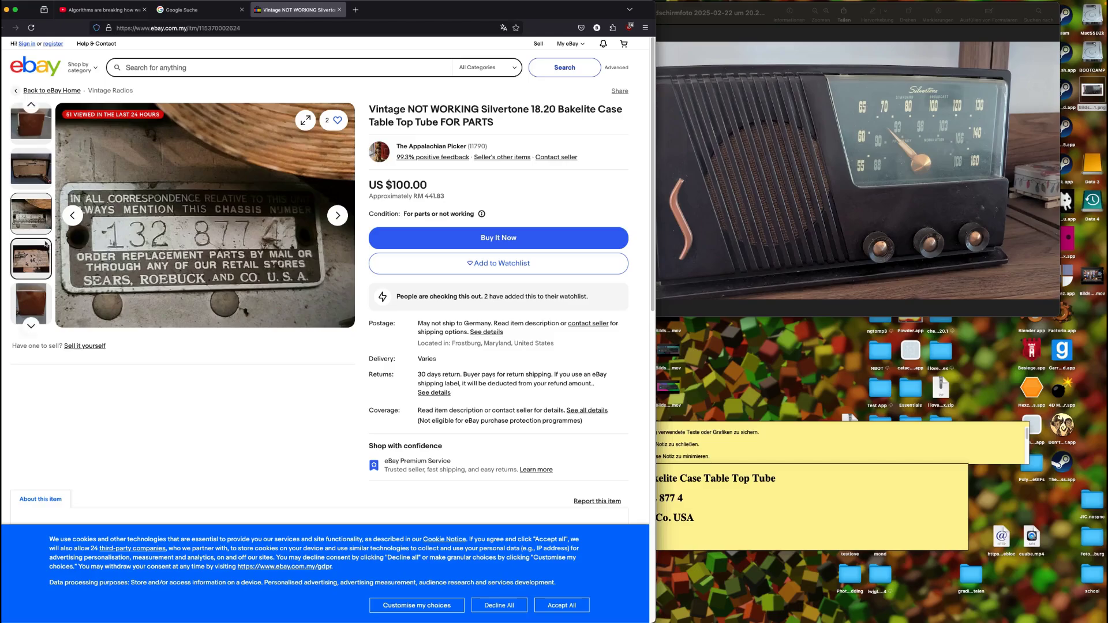
pyautogui.click(88, 237)
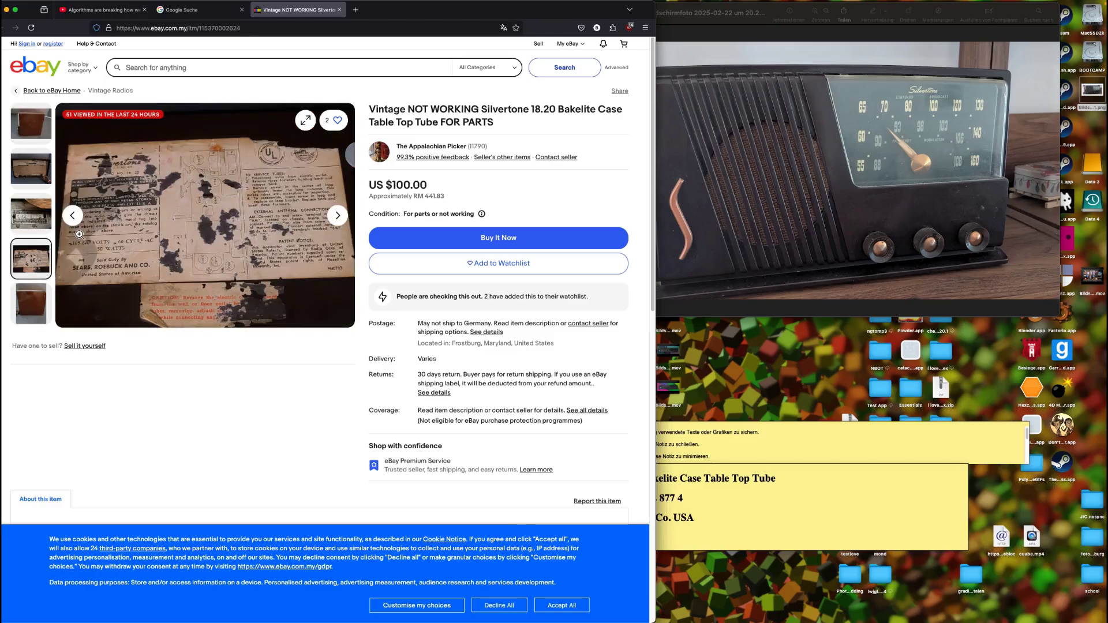
pyautogui.click(88, 281)
pyautogui.click(200, 240)
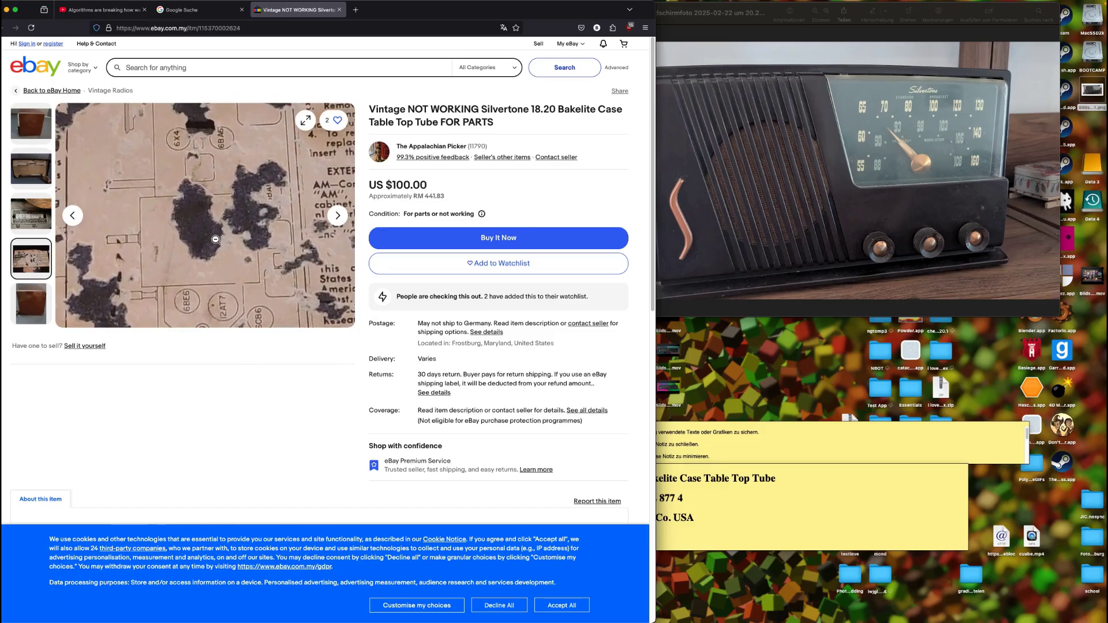
pyautogui.click(216, 239)
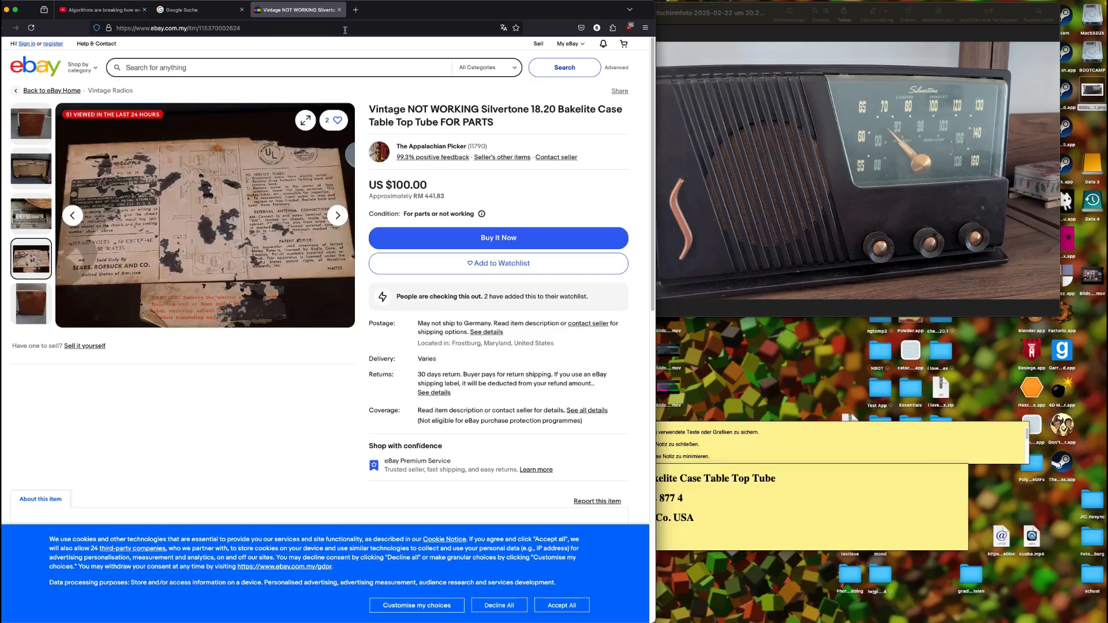
# Step: Search Google in a new tab for the note's title 'Silvertone 18.20 Bakelite Case Table Top Tube', zoomed out
pyautogui.click(356, 10)
pyautogui.click(785, 480)
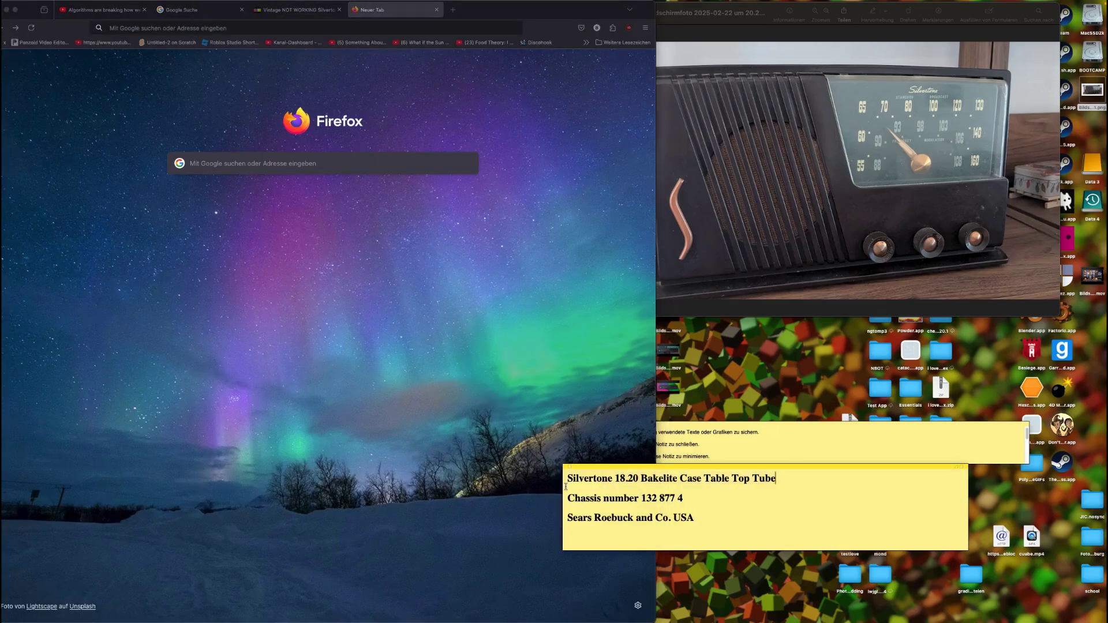
pyautogui.keyDown('shift'); pyautogui.click(566, 487); pyautogui.keyUp('shift')
pyautogui.press('super+c')
pyautogui.click(381, 53)
pyautogui.press('super+v')
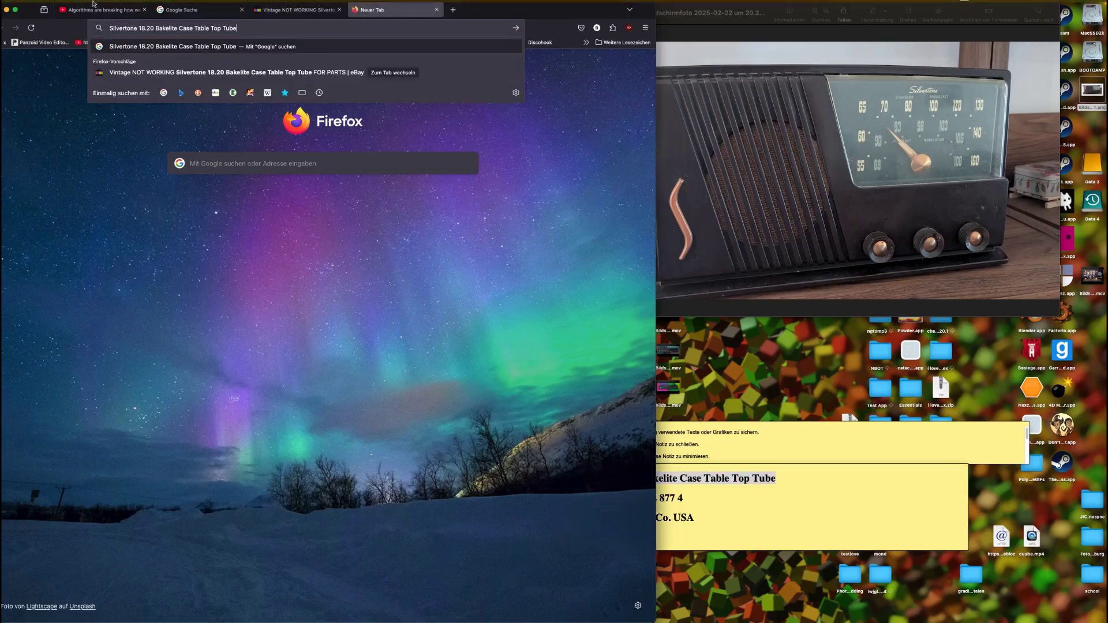
pyautogui.press('Return')
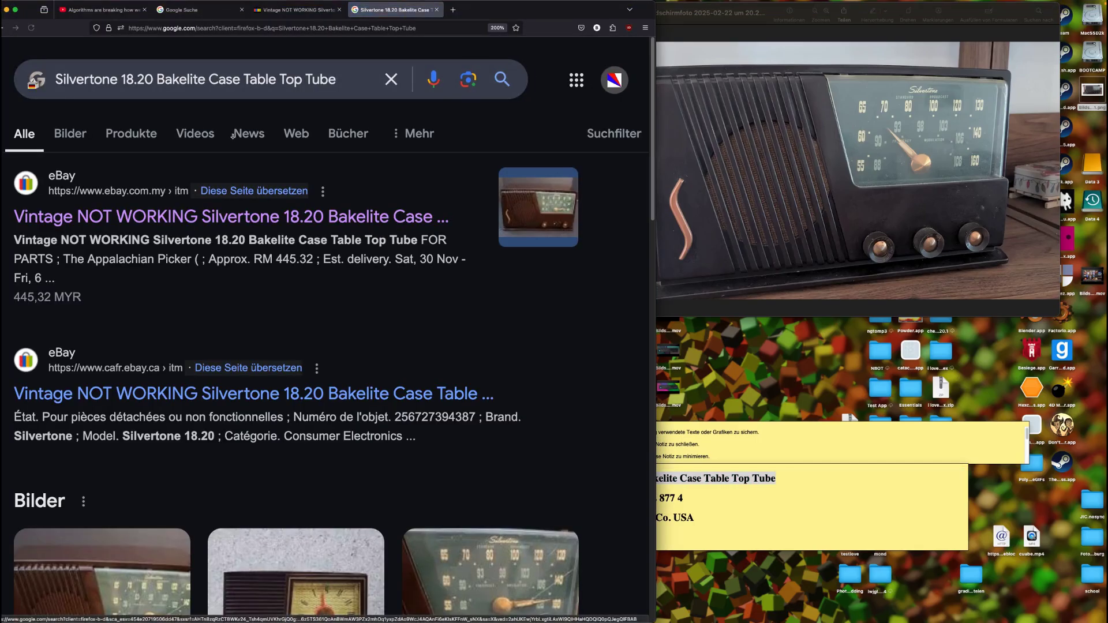
pyautogui.press('super+minus')
pyautogui.press('super+minus')
pyautogui.press('super+minus')
pyautogui.press('super+minus')
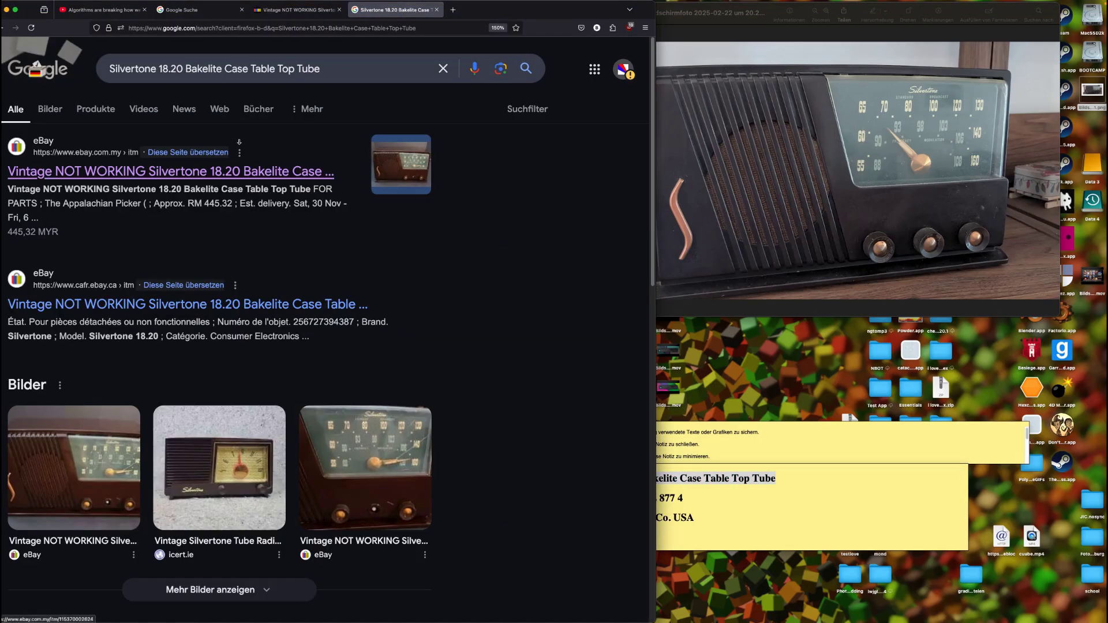
# Step: Scroll the Beitman-1948 PDF to the page 7 index listing Sears, Roebuck and Silvertone models
pyautogui.click(291, 65)
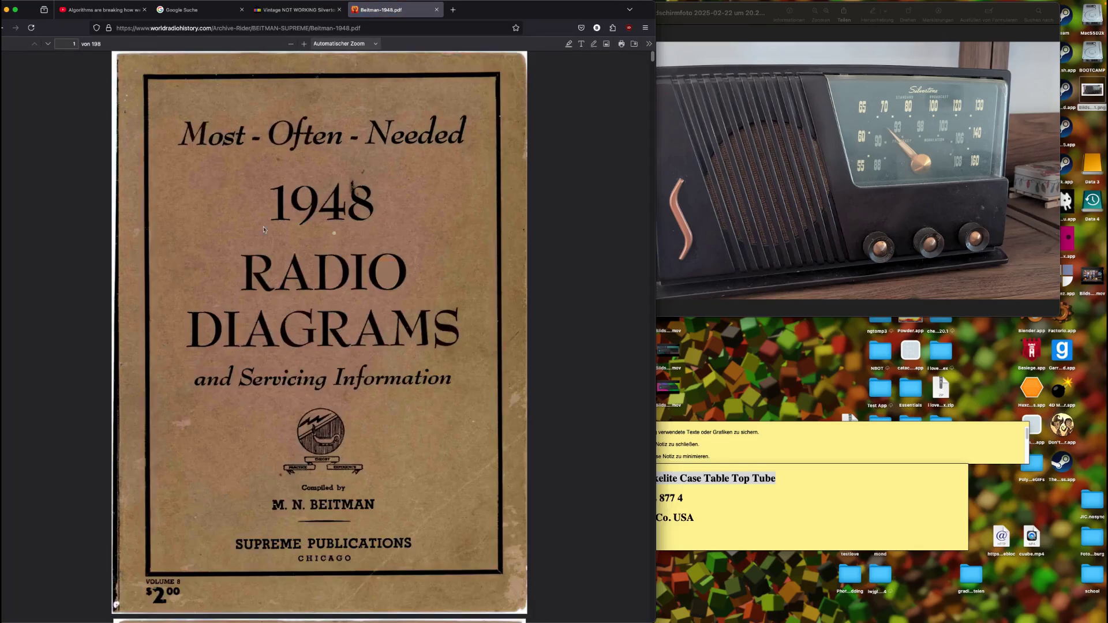
pyautogui.scroll(-3, 302, 348)
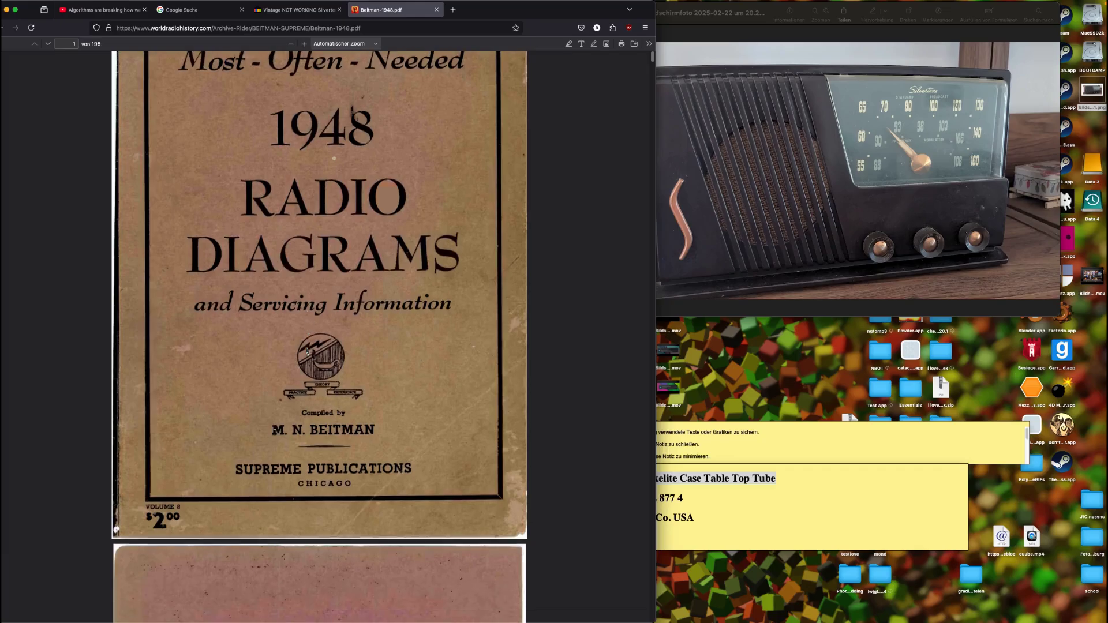
pyautogui.scroll(-10, 313, 332)
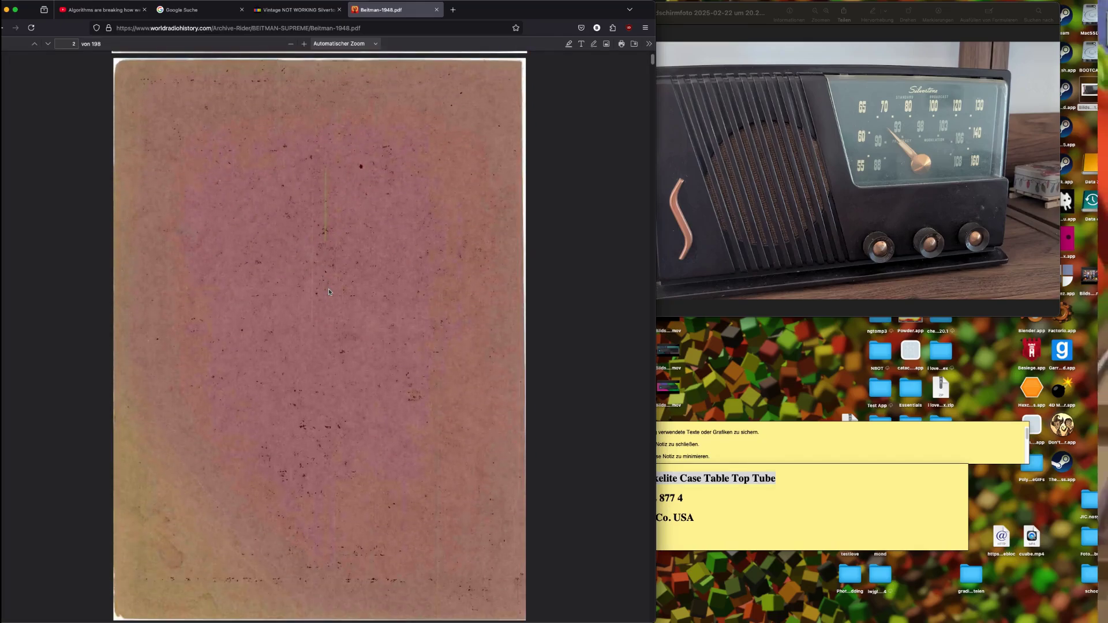
pyautogui.scroll(-8, 329, 292)
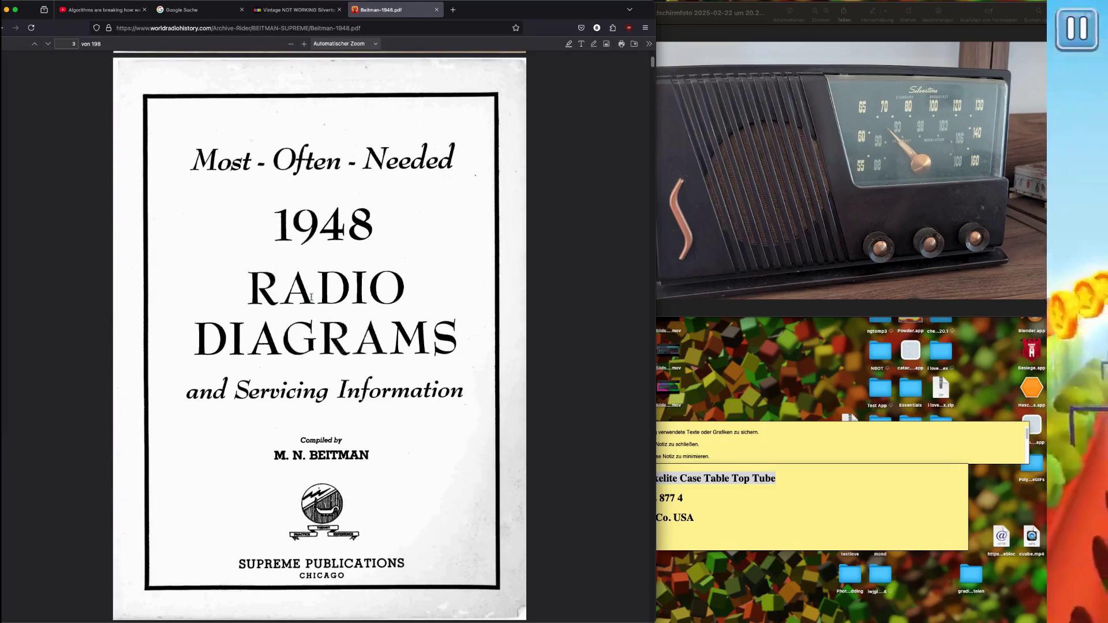
pyautogui.scroll(-7, 312, 300)
pyautogui.scroll(-14, 312, 301)
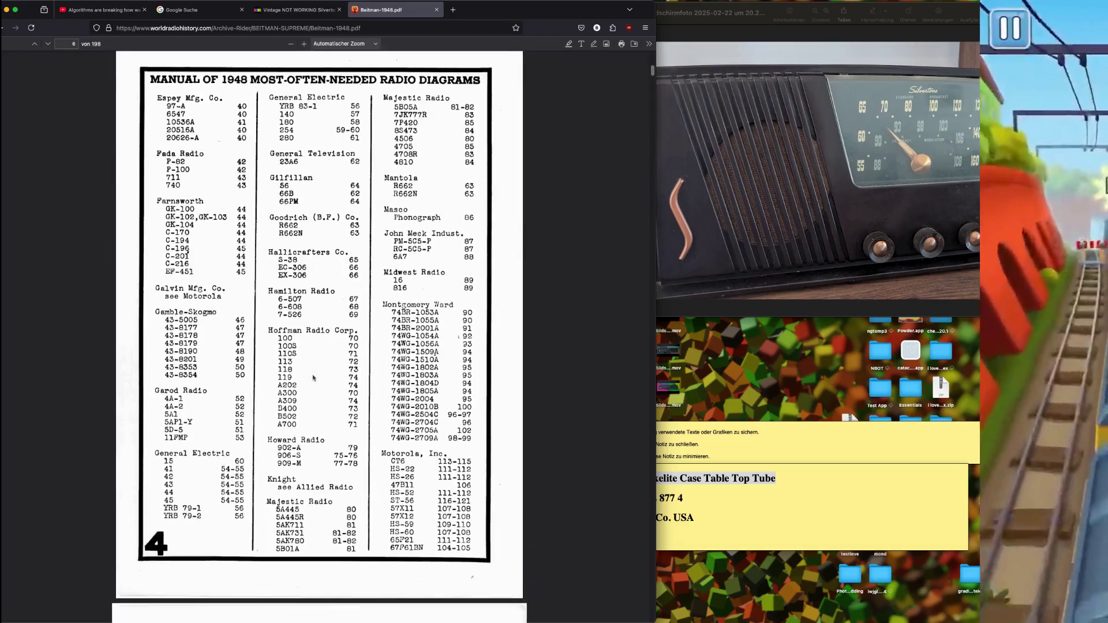
pyautogui.scroll(-6, 313, 378)
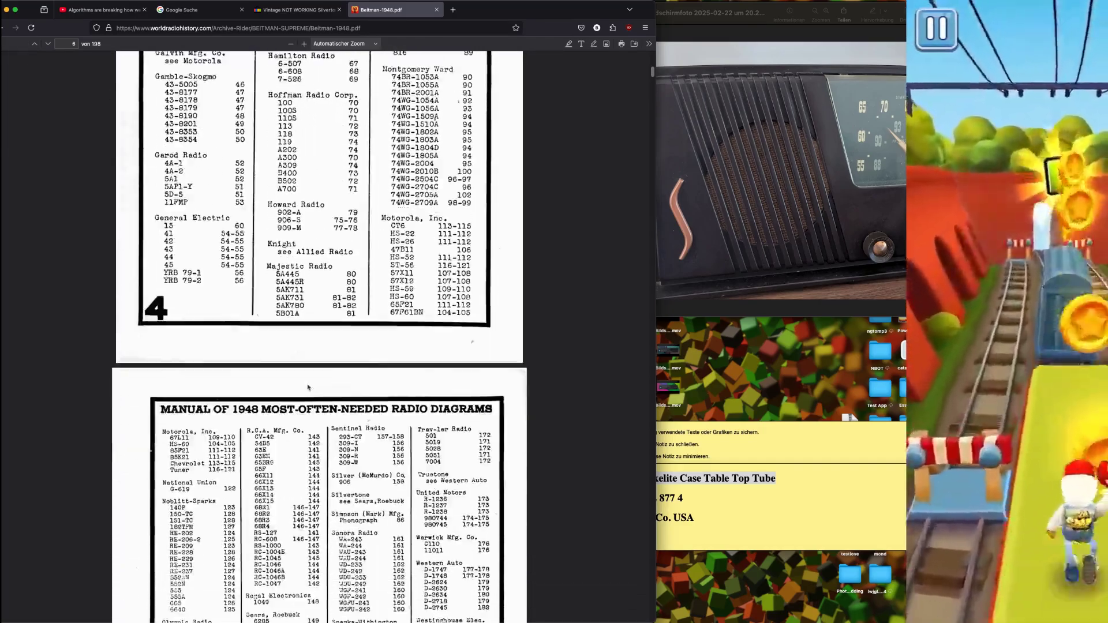
pyautogui.scroll(-6, 309, 389)
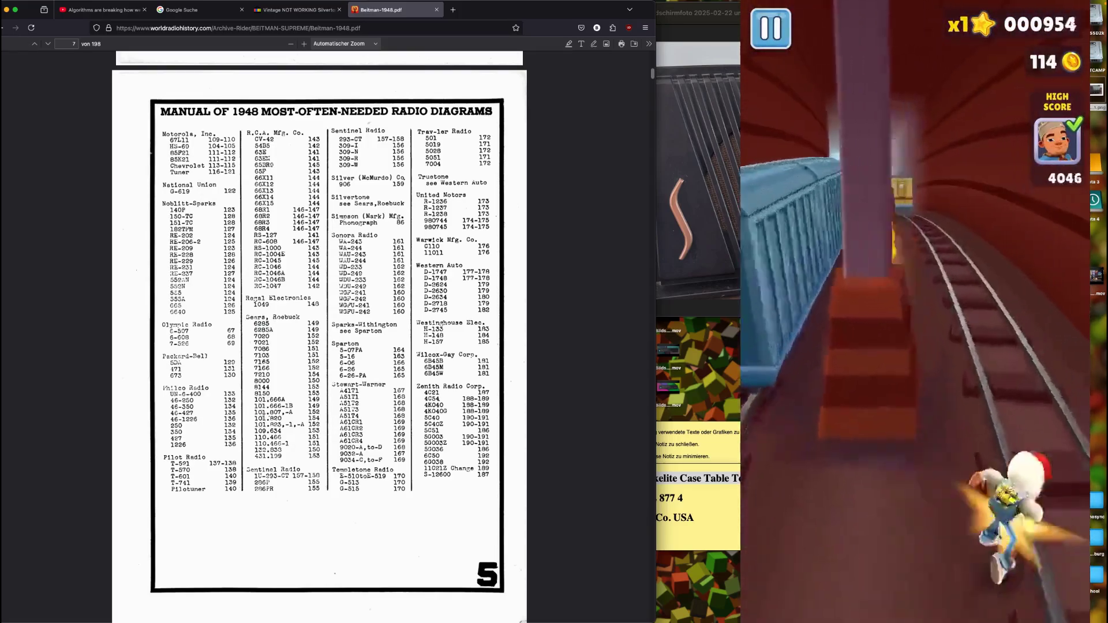
pyautogui.click(675, 511)
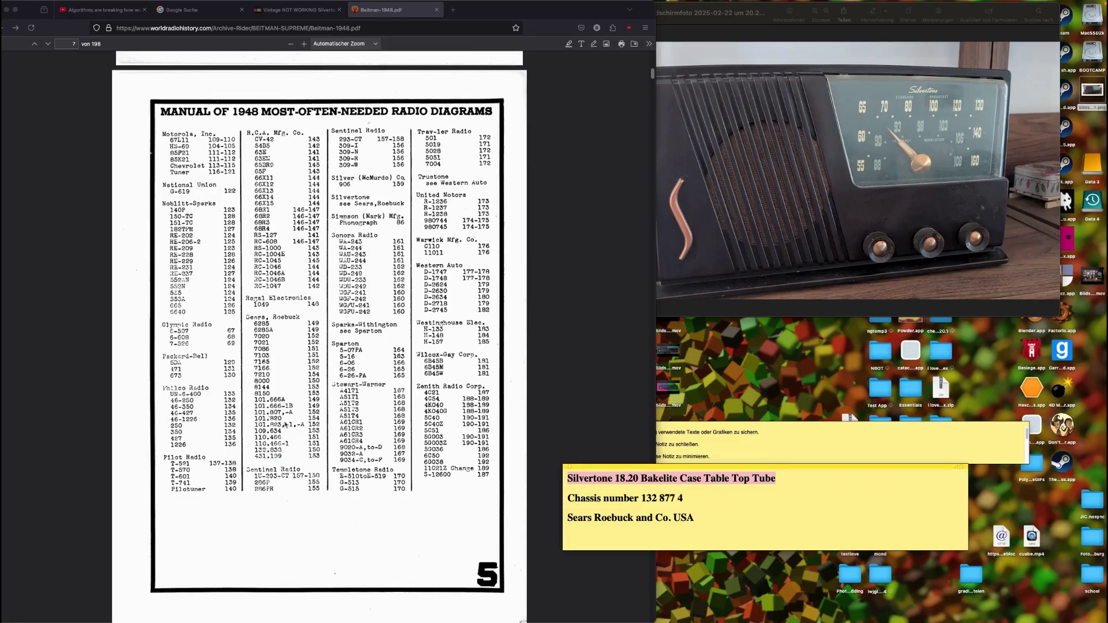
# Step: Jump to page 150 of the Beitman-1948 manual
pyautogui.scroll(-8, 285, 421)
pyautogui.scroll(-10, 371, 211)
pyautogui.scroll(-10, 361, 241)
pyautogui.click(73, 42)
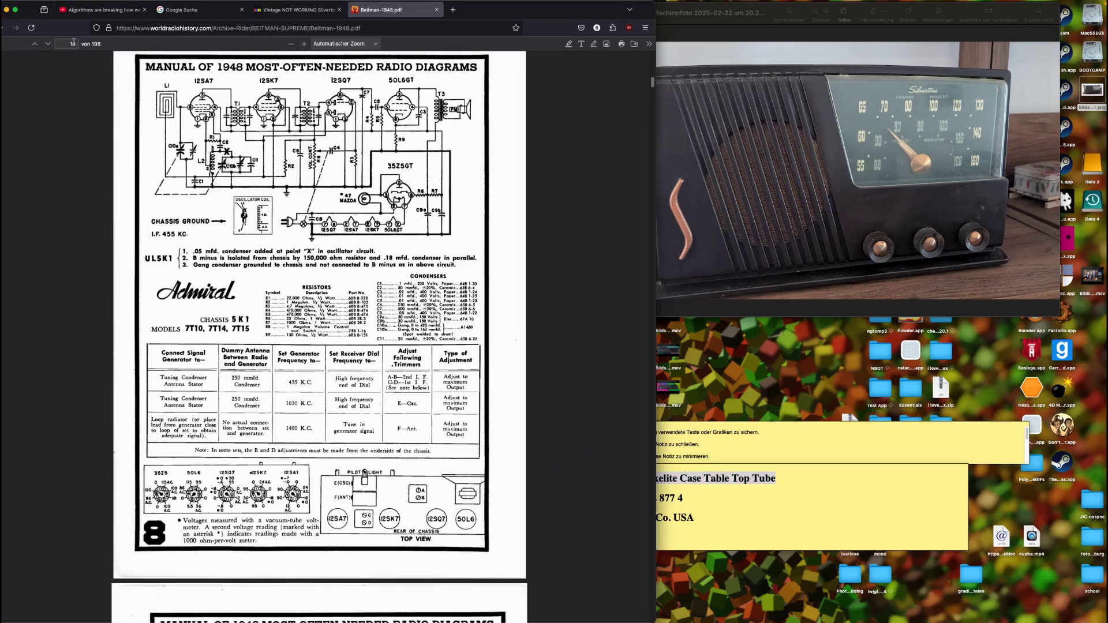
pyautogui.write('150')
pyautogui.press('Return')
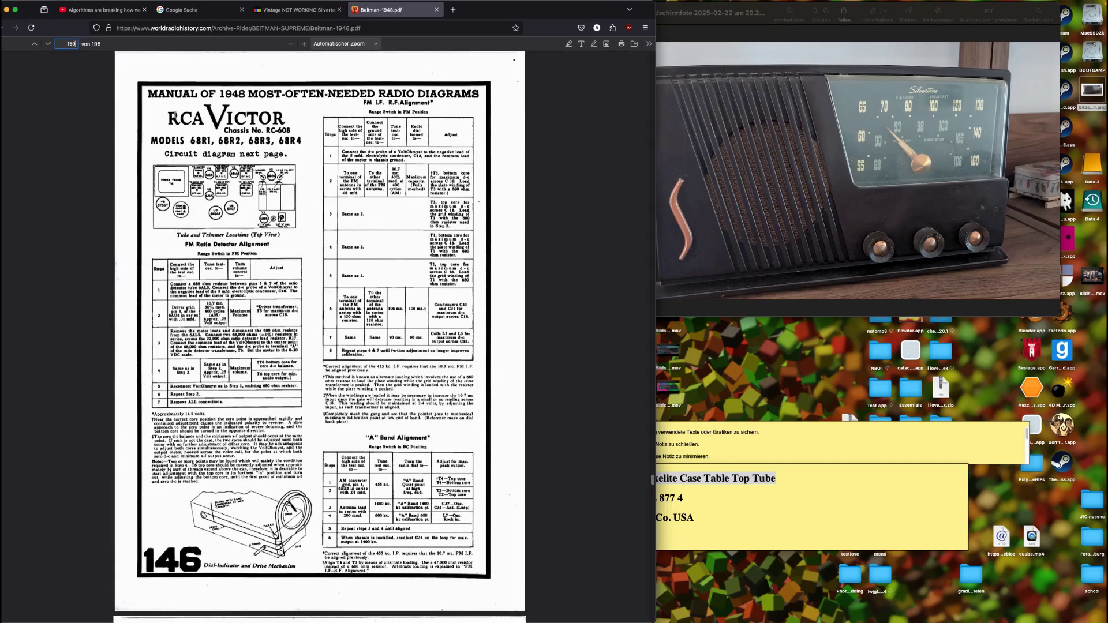
# Step: Scroll to the Sears Model 8000 chassis 132.838 diagram and select the note's chassis number 132 877 4
pyautogui.scroll(-15, 176, 118)
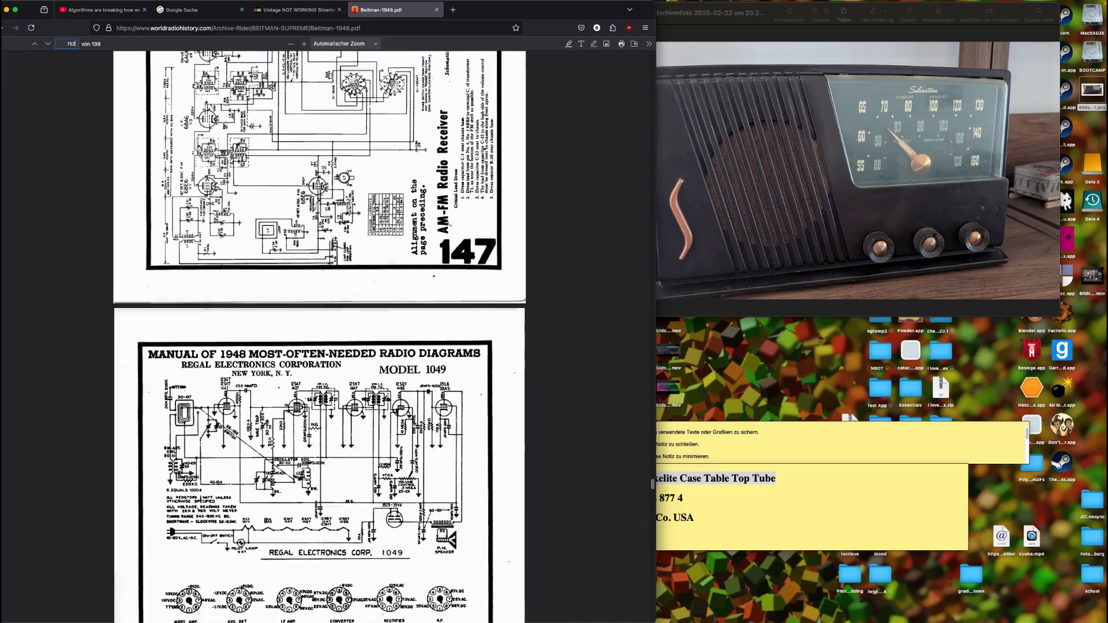
pyautogui.scroll(-3, 73, 44)
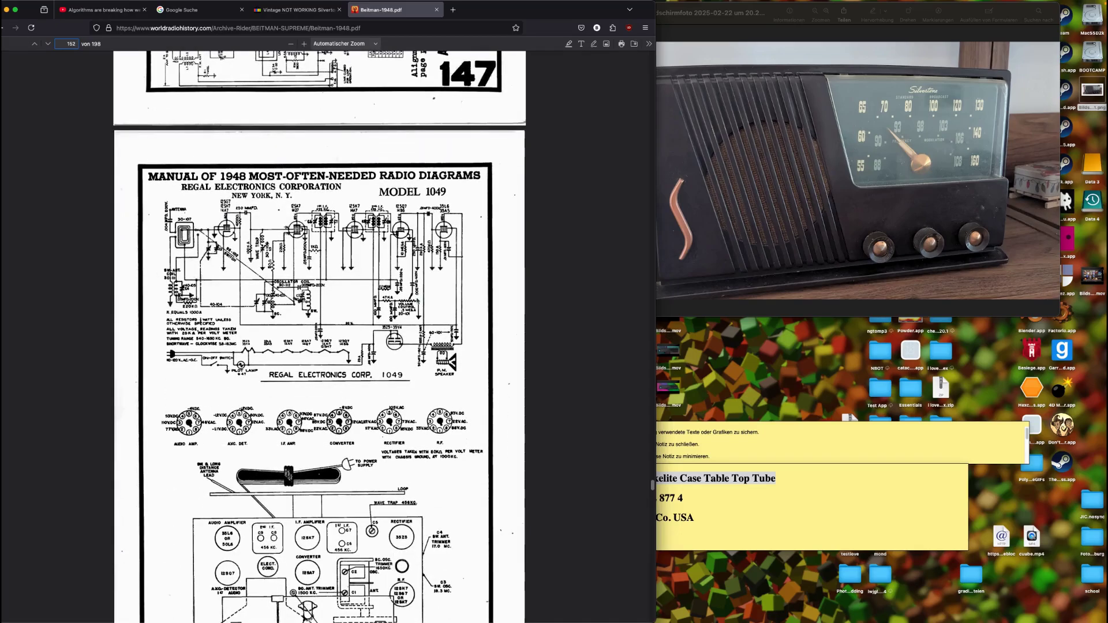
pyautogui.scroll(-8, 359, 197)
pyautogui.scroll(-3, 406, 261)
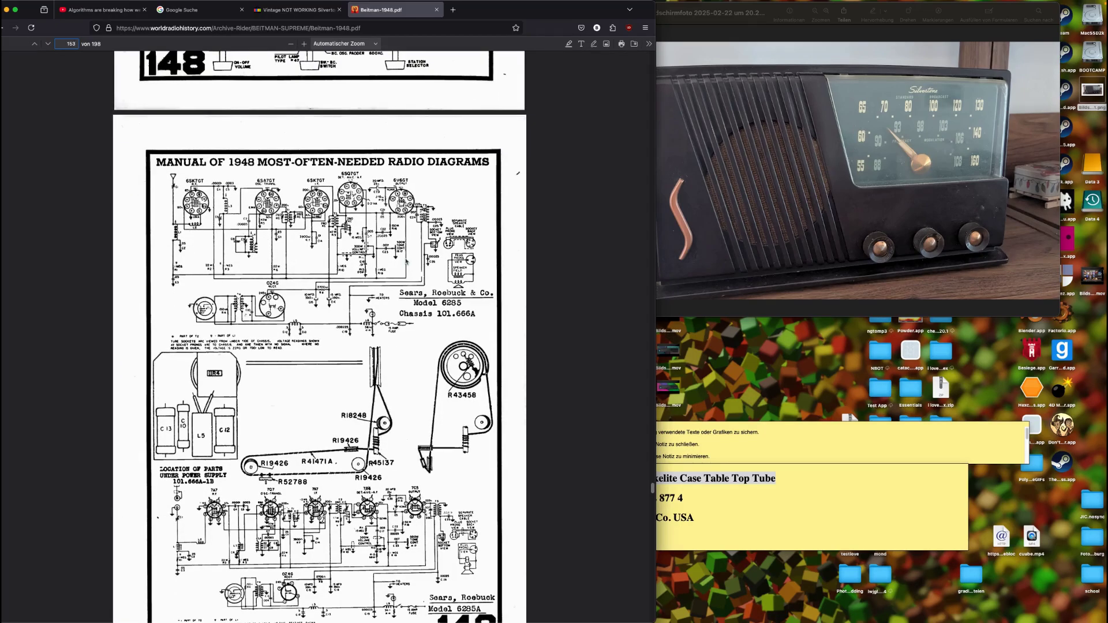
pyautogui.scroll(-10, 406, 261)
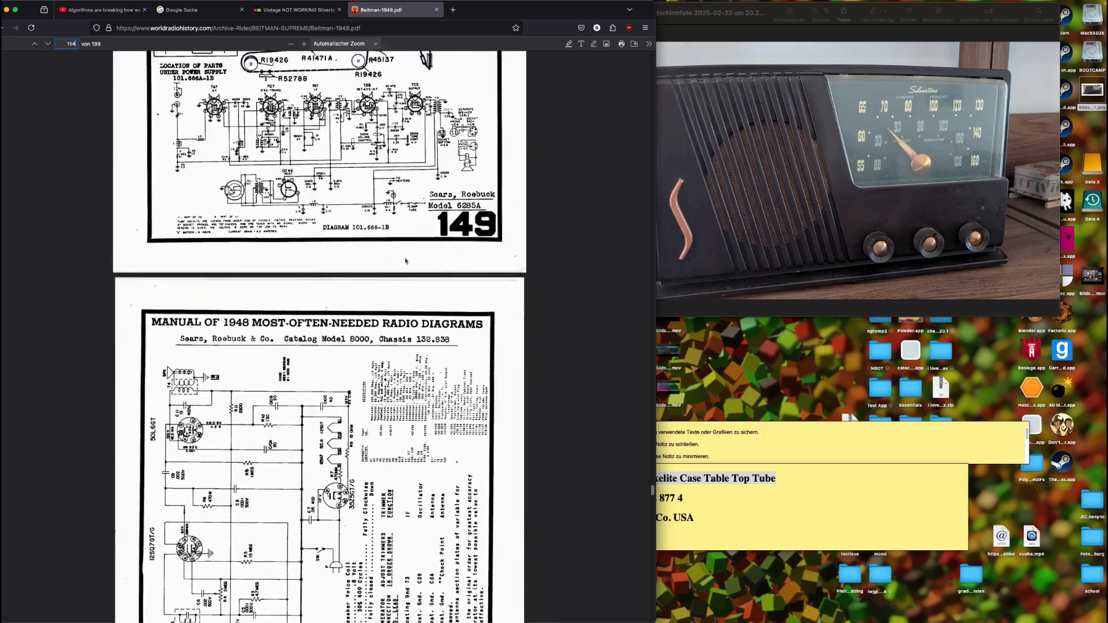
pyautogui.scroll(-6, 433, 232)
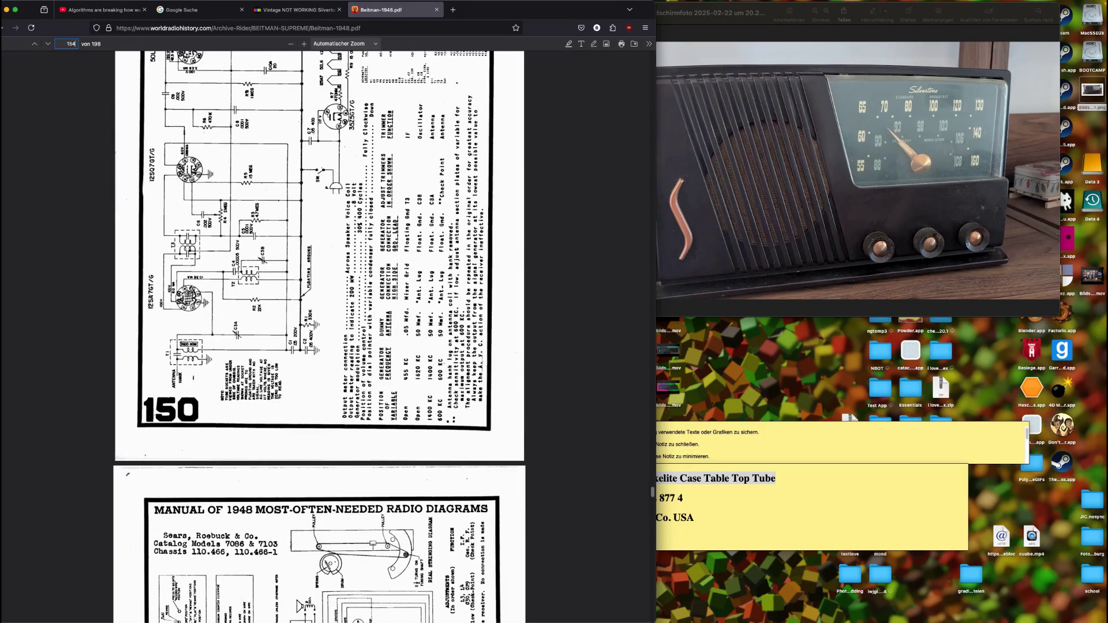
pyautogui.scroll(4, 319, 336)
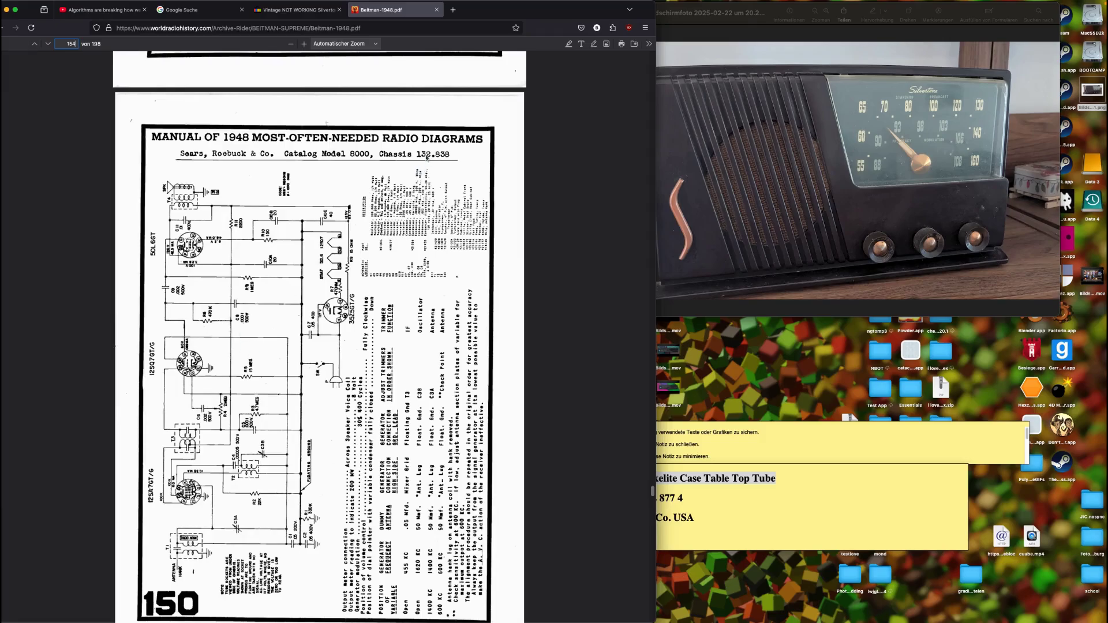
pyautogui.click(745, 527)
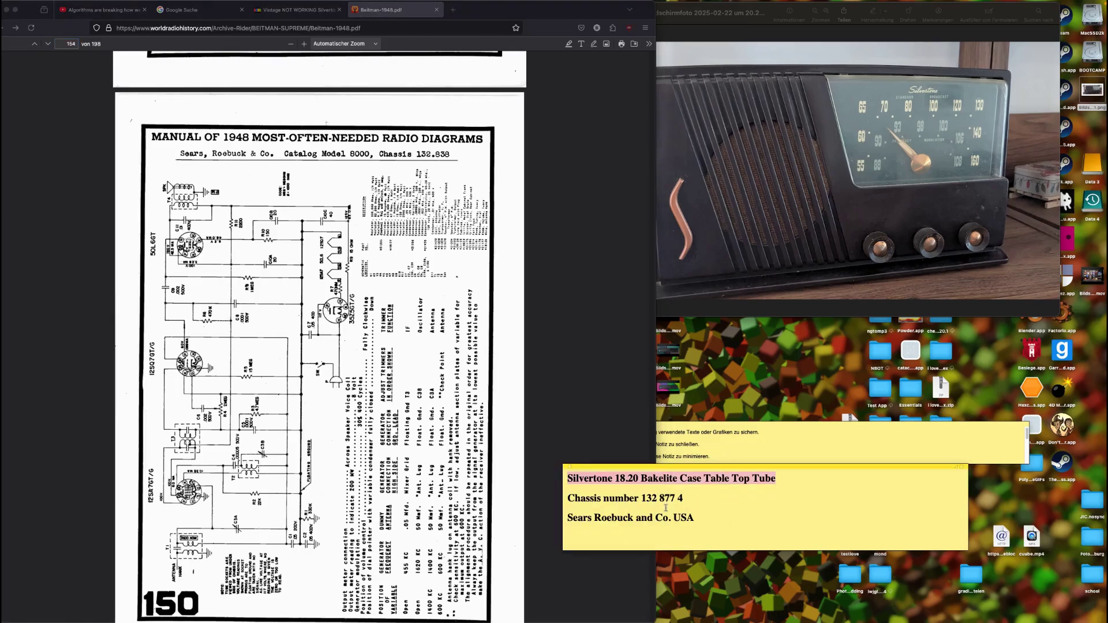
pyautogui.moveTo(683, 499); pyautogui.dragTo(639, 497)
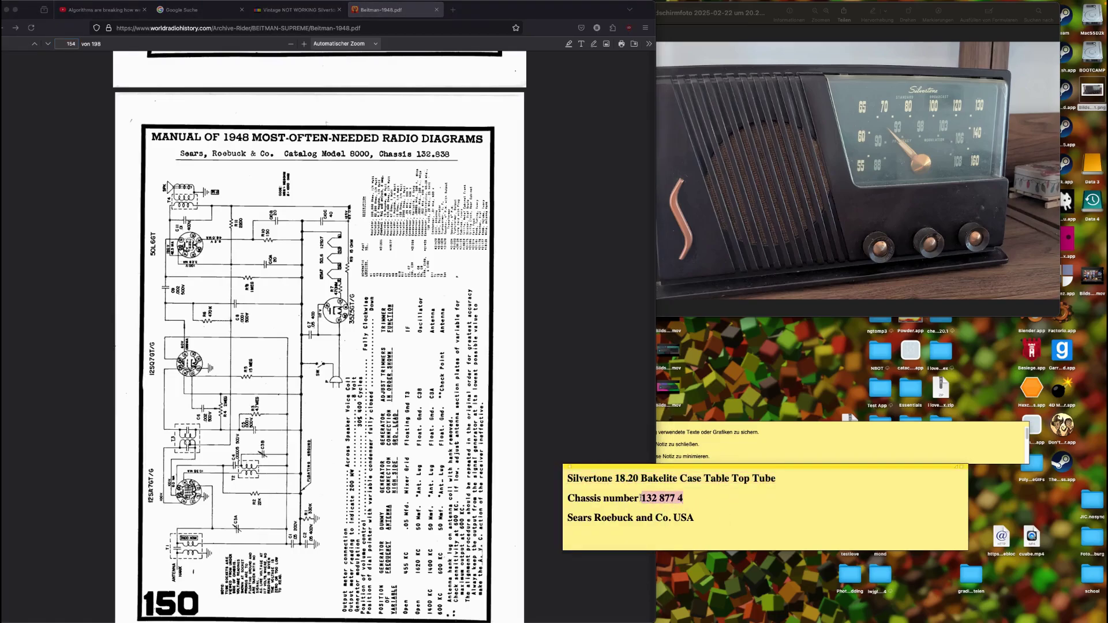
# Step: Search Google for a Sears Silvertone 132.877 schematic and open a World Radio History result
pyautogui.click(357, 25)
pyautogui.press('Down')
pyautogui.press('Return')
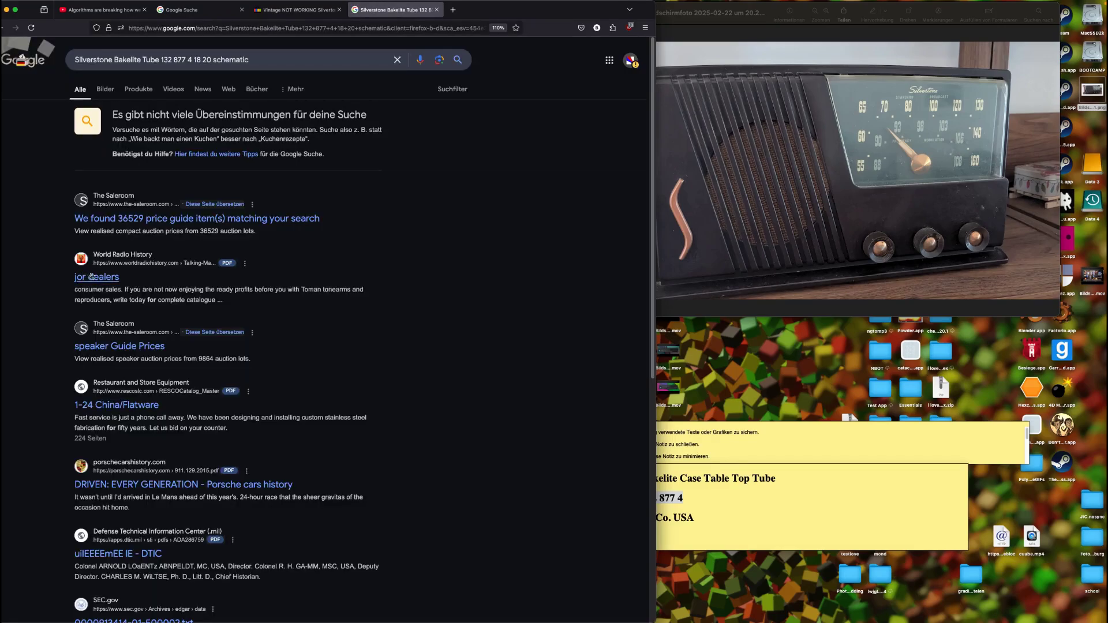
pyautogui.click(91, 277)
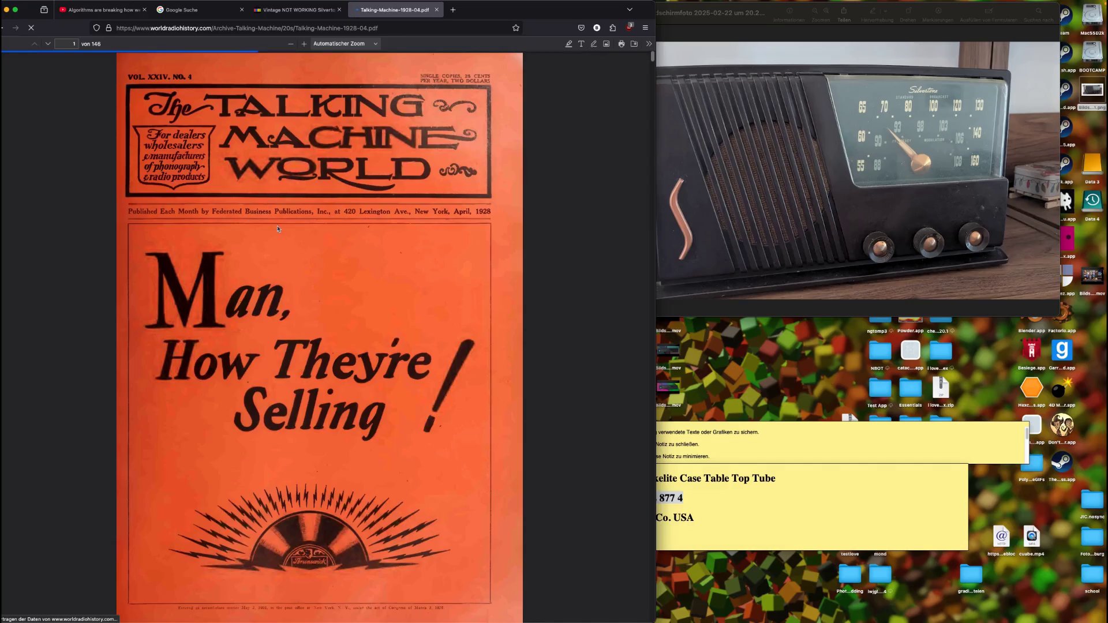
pyautogui.scroll(-1, 279, 230)
pyautogui.scroll(-20, 279, 230)
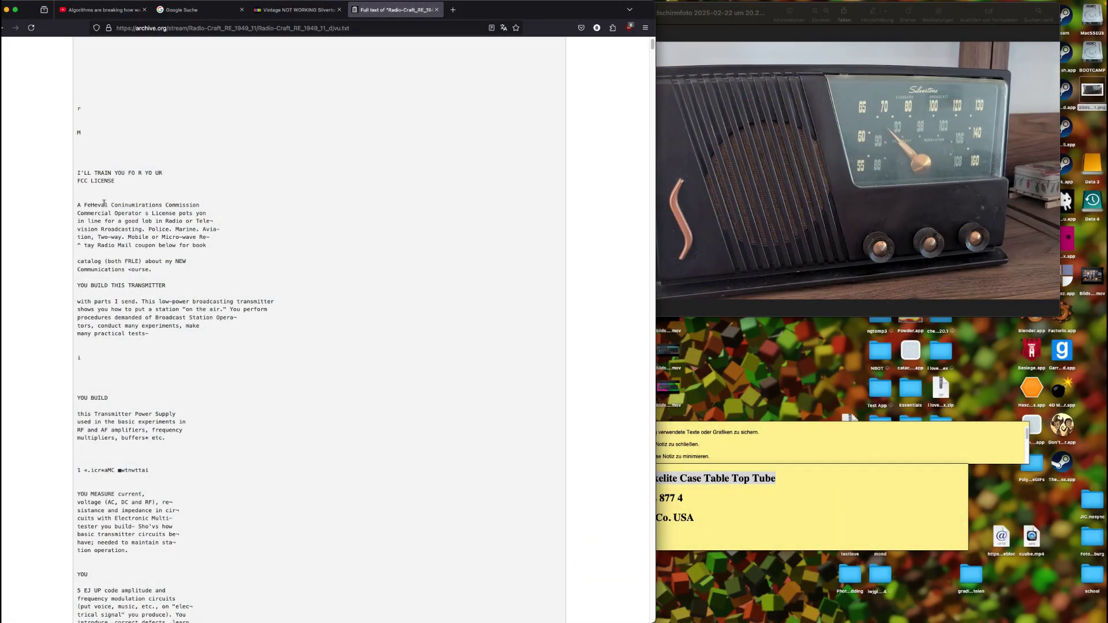
pyautogui.scroll(-1, 154, 184)
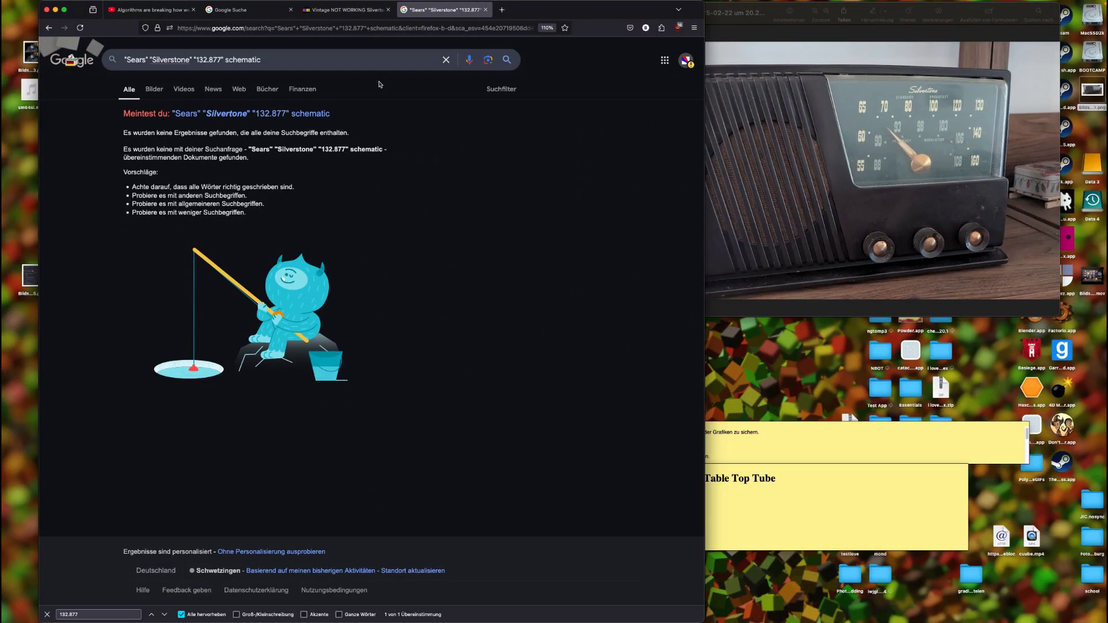
# Step: Refine the search to chassis 132.877.4 and open the Radiomuseum Silvertone 18 page via its image result
pyautogui.write('.4" schematic')
pyautogui.press('Return')
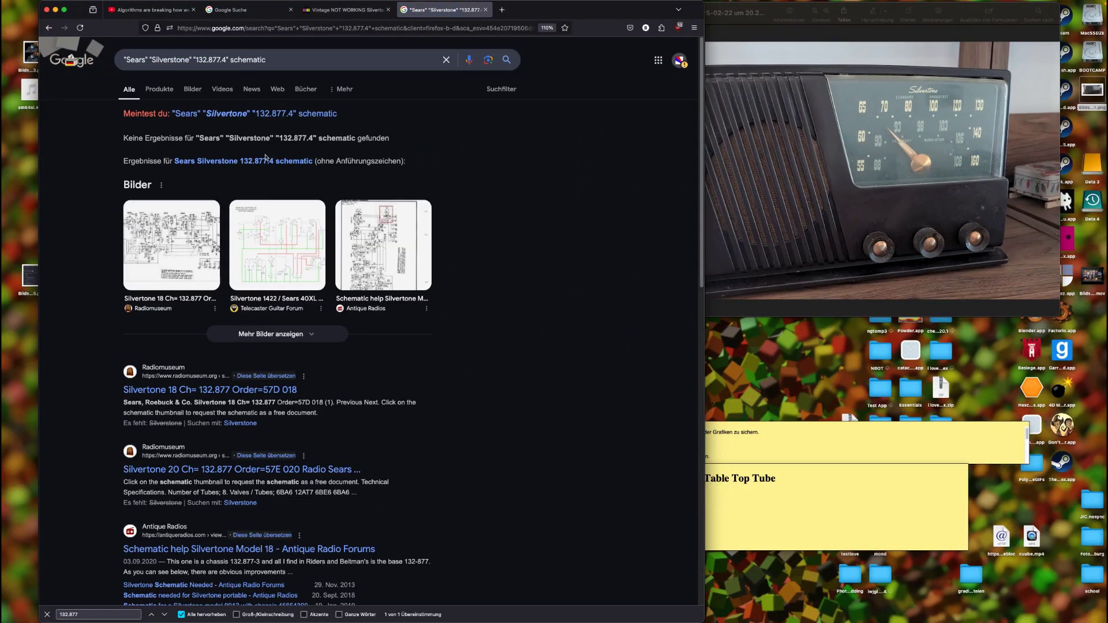
pyautogui.click(153, 240)
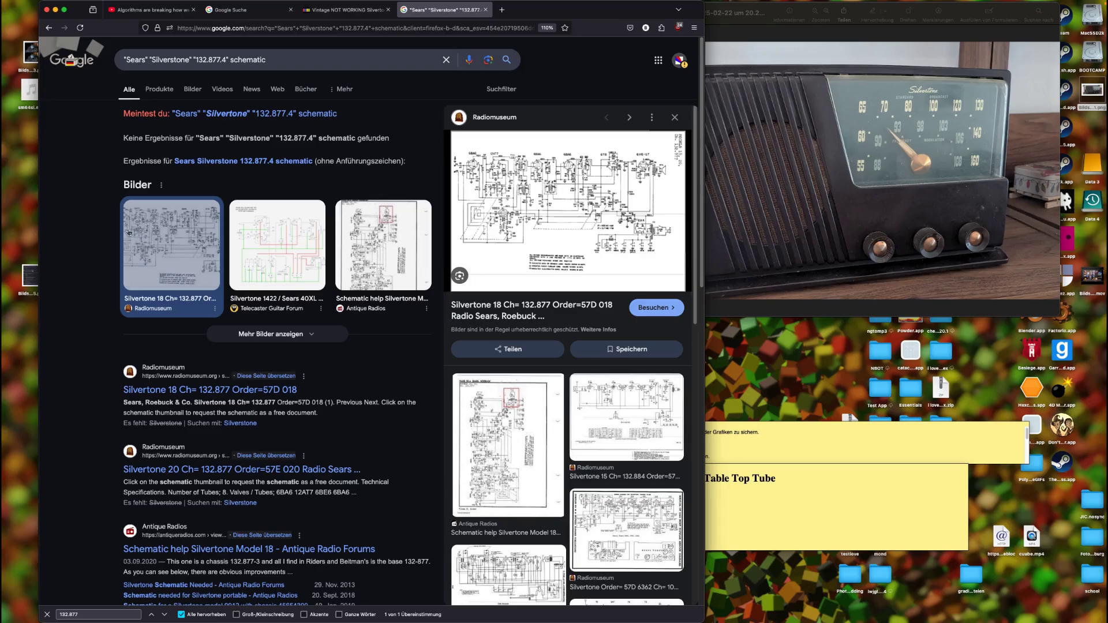
pyautogui.click(160, 307)
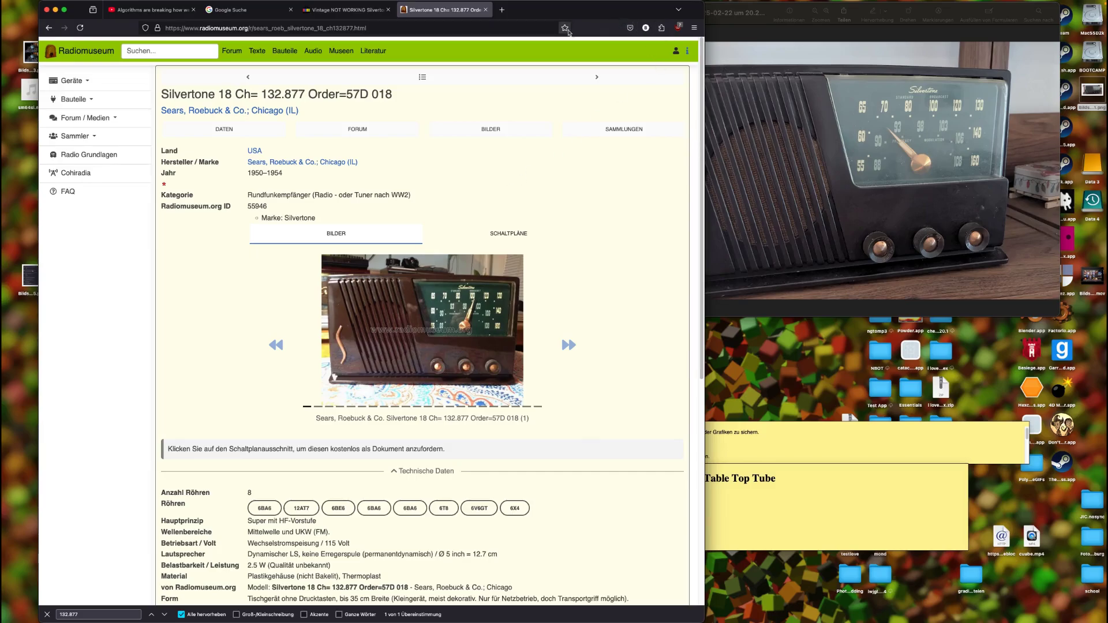
# Step: Bookmark the Radiomuseum Silvertone 18 page and advance its gallery three photos to the chassis
pyautogui.click(565, 27)
pyautogui.click(580, 227)
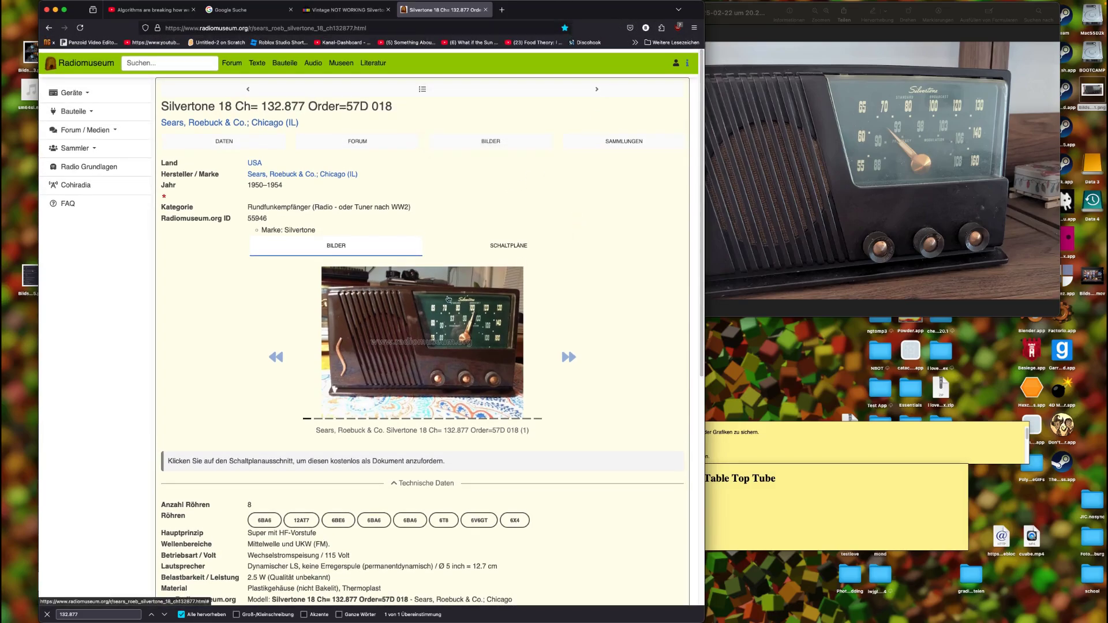
pyautogui.scroll(-1, 437, 342)
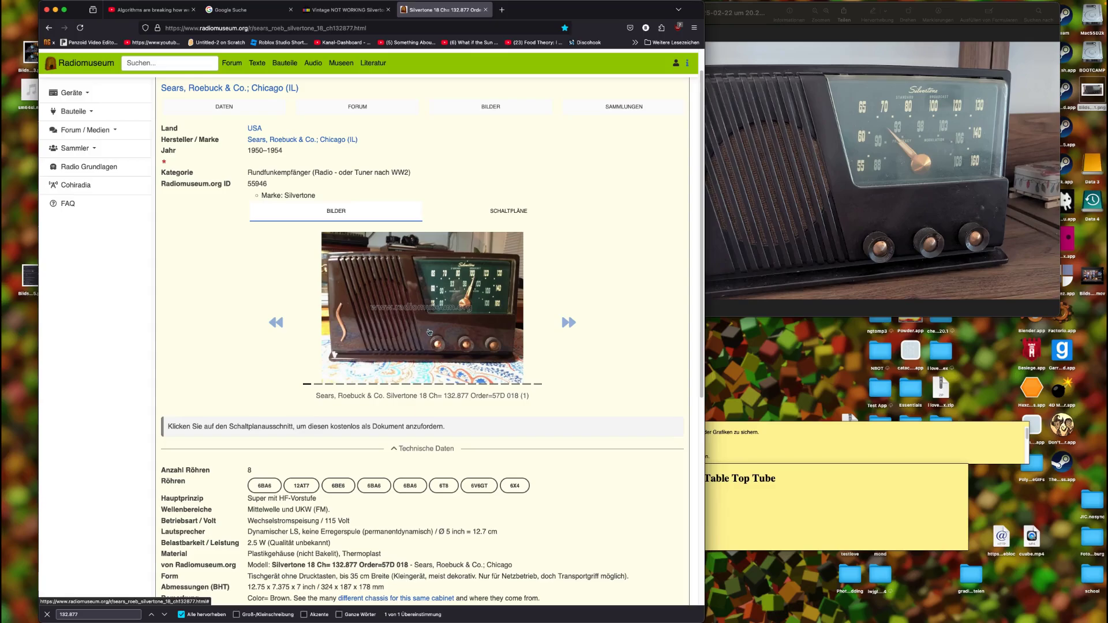
pyautogui.click(569, 321)
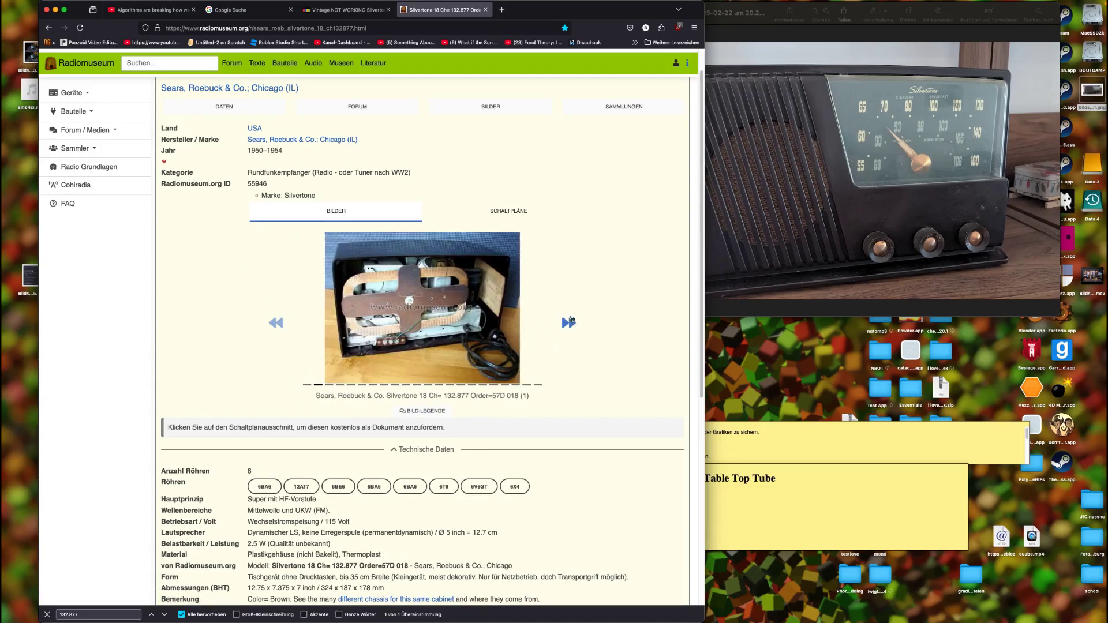
pyautogui.click(570, 322)
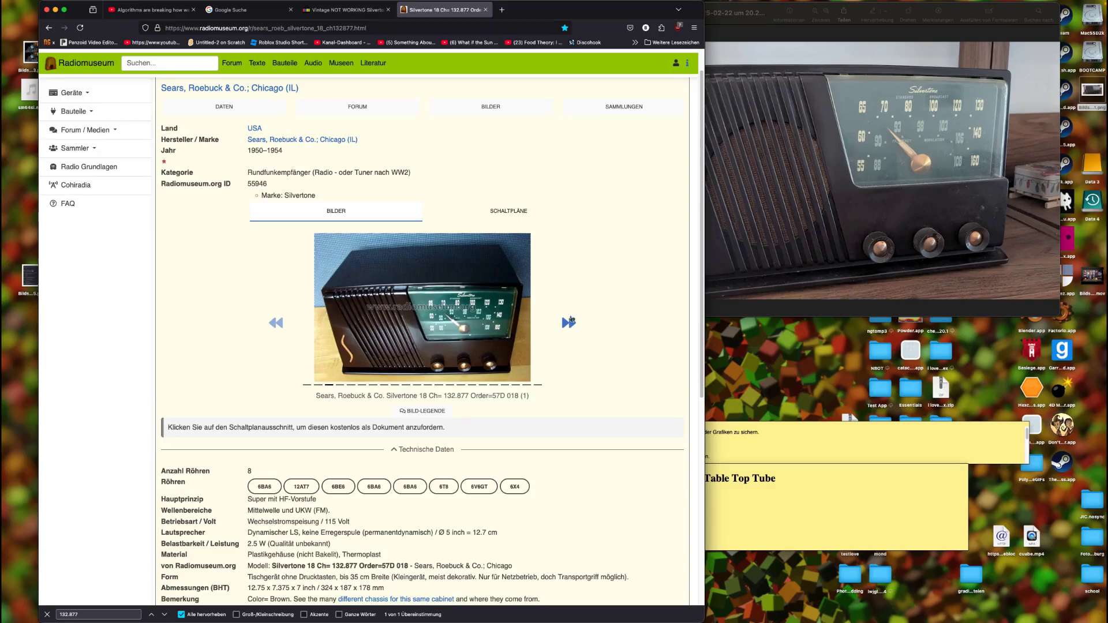
pyautogui.click(570, 321)
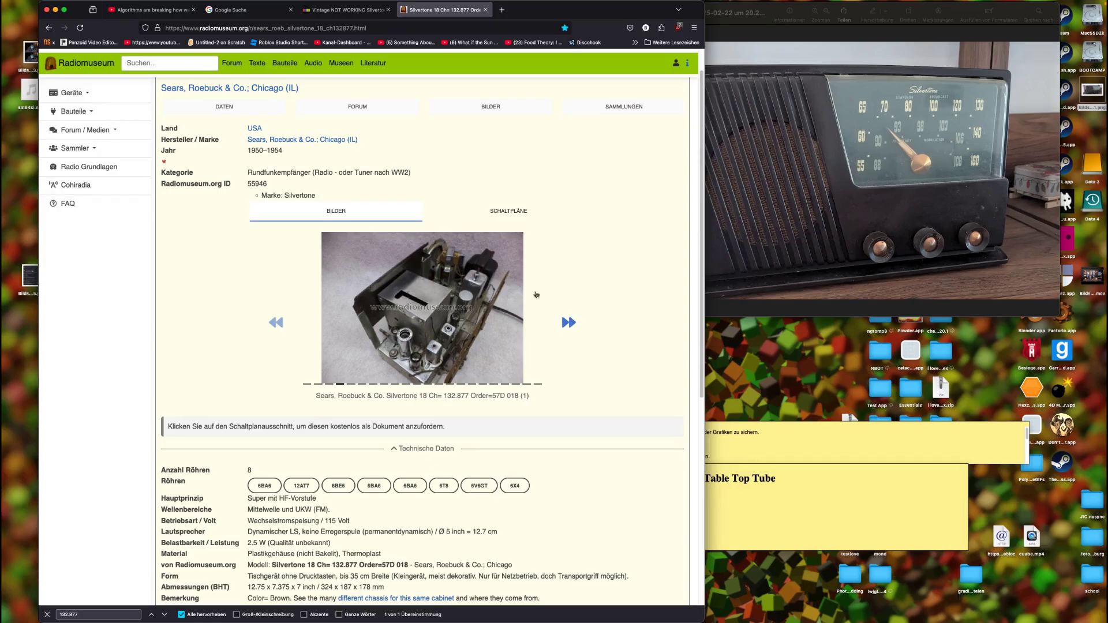
# Step: Compare the eBay listing's label close-up with the Radiomuseum Silvertone 18 page
pyautogui.click(326, 11)
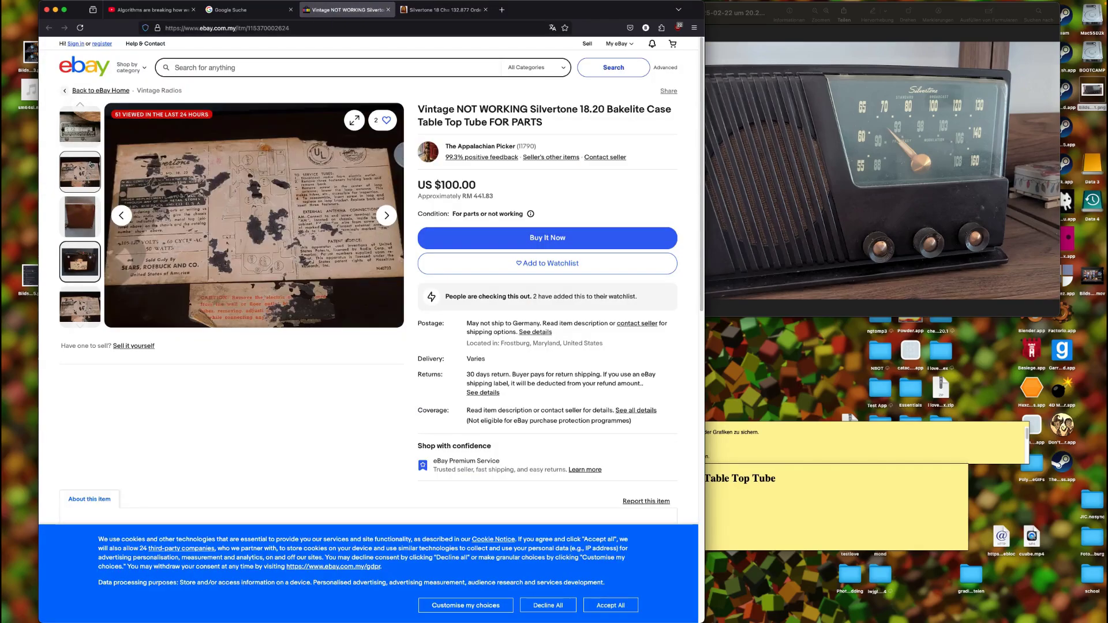
pyautogui.click(81, 171)
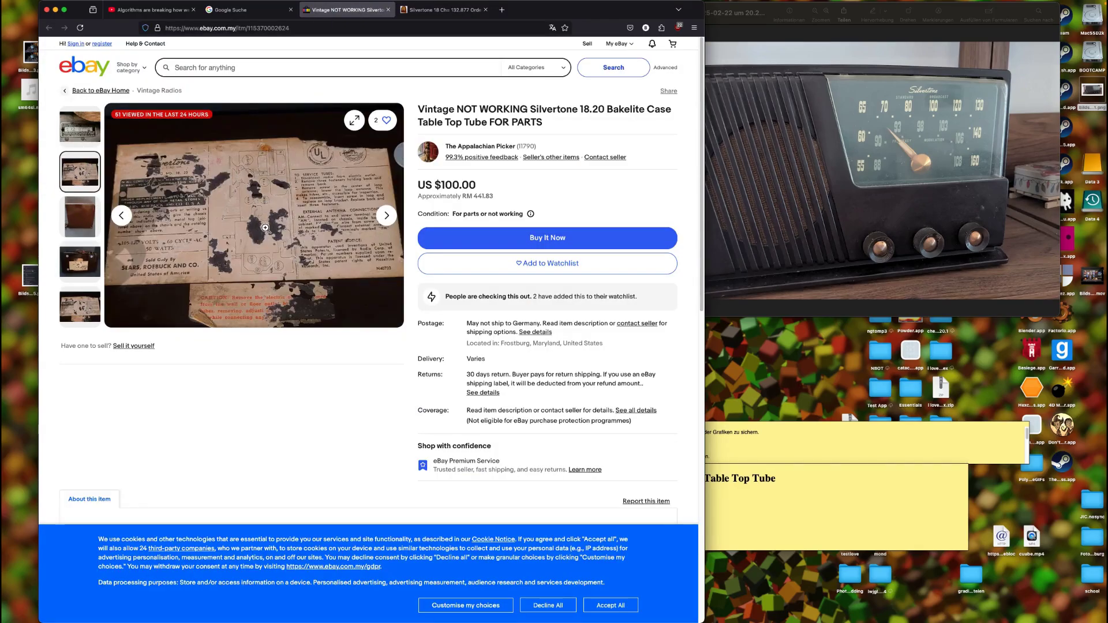
pyautogui.click(448, 11)
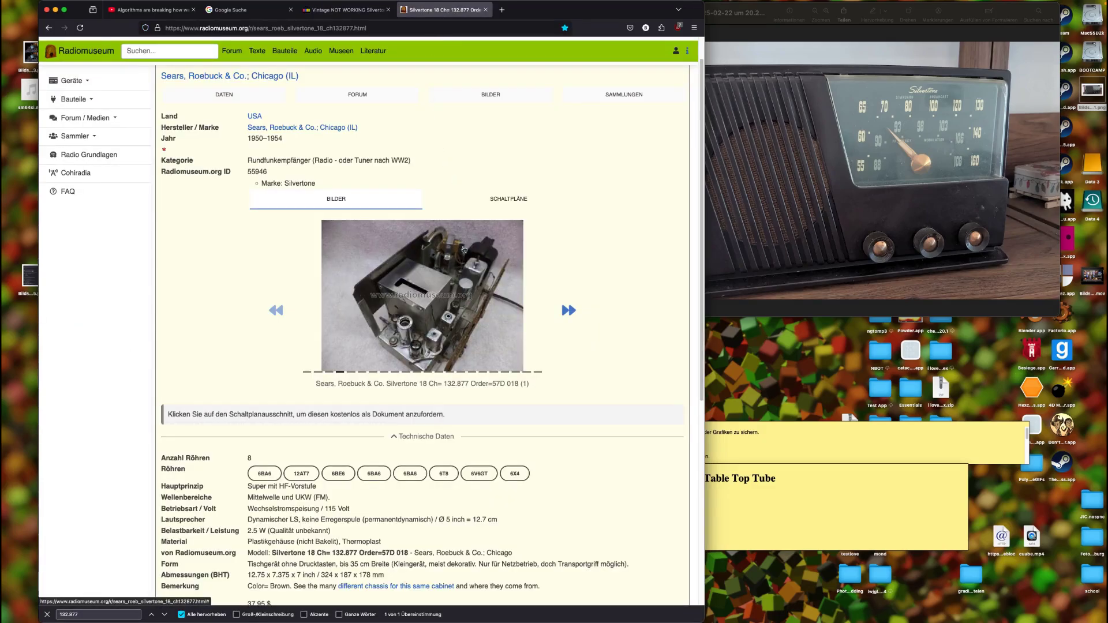
pyautogui.click(347, 10)
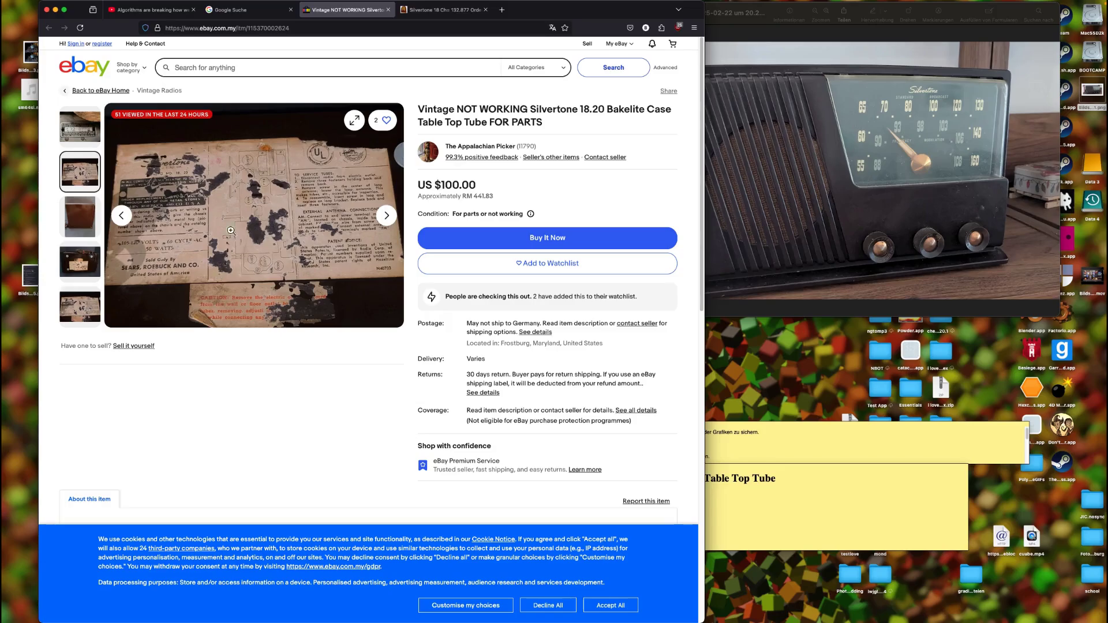
pyautogui.click(450, 9)
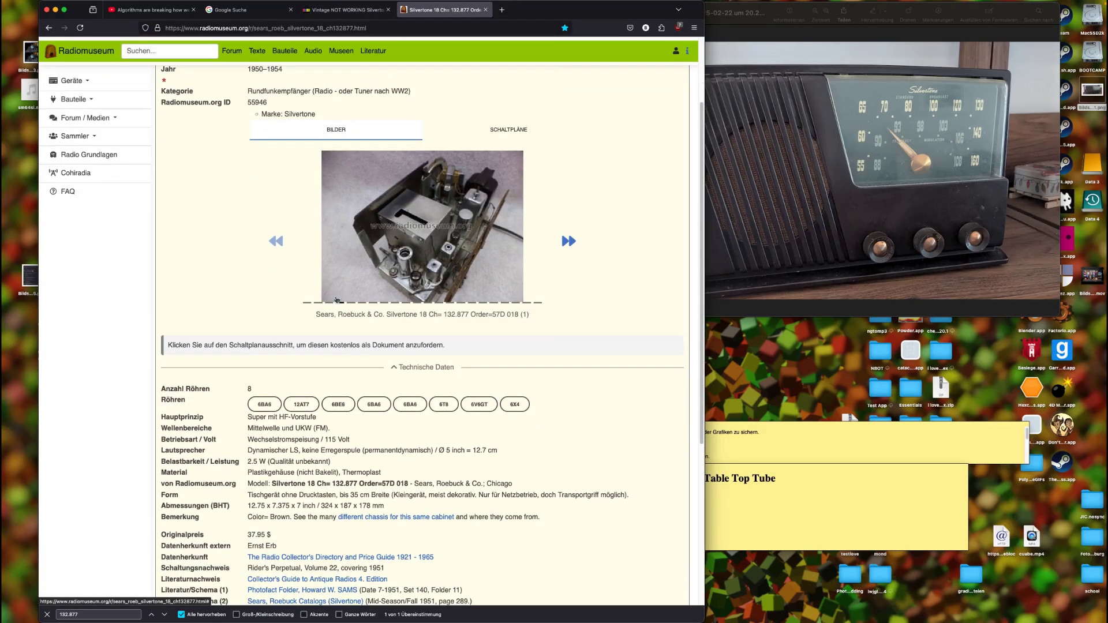
# Step: Scroll to Technische Daten and highlight the Anzahl Röhren value 8
pyautogui.scroll(3, 336, 299)
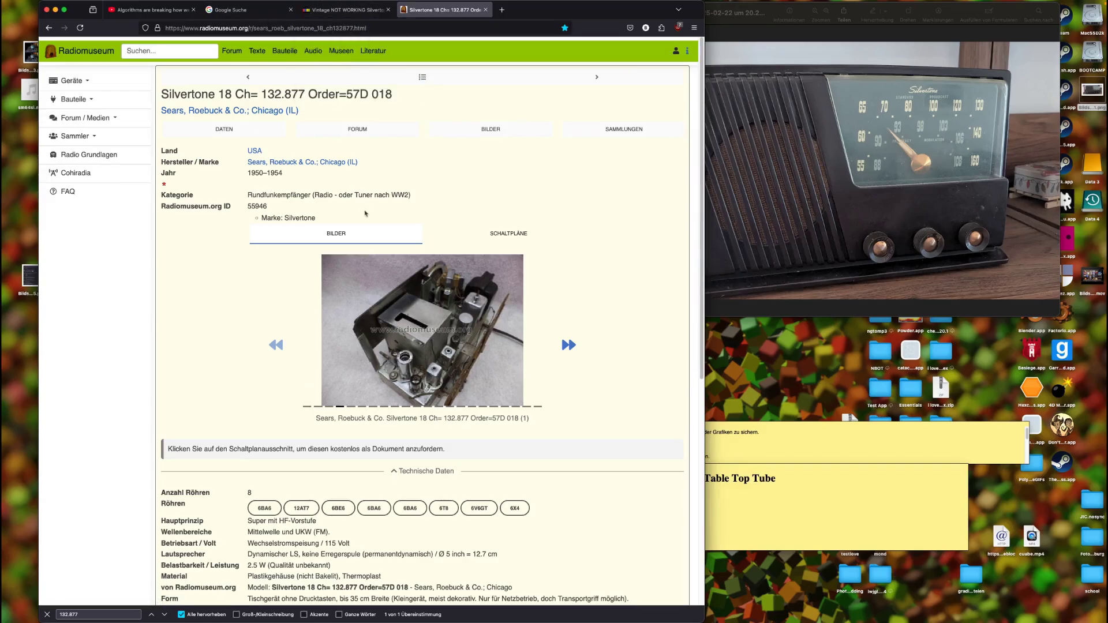
pyautogui.scroll(-5, 365, 214)
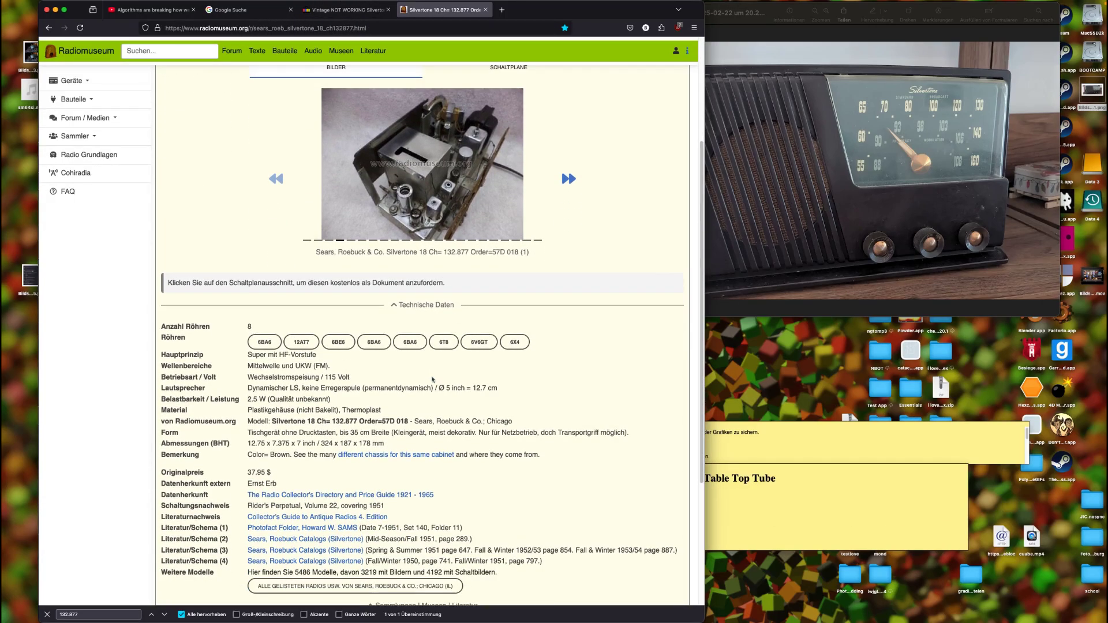
pyautogui.scroll(-1, 298, 365)
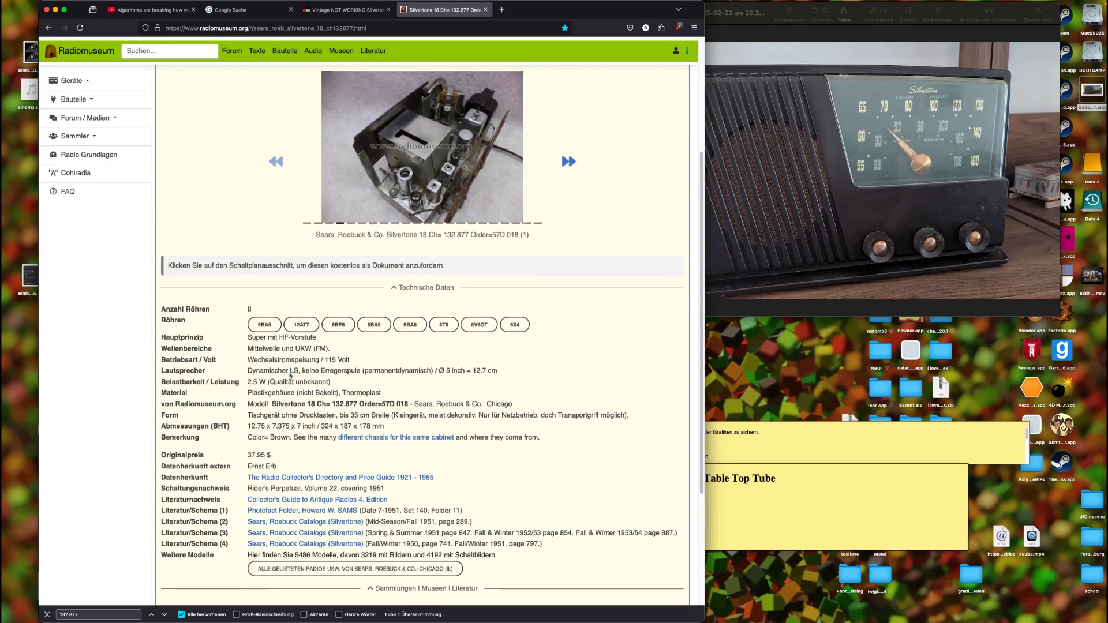
pyautogui.moveTo(262, 298); pyautogui.dragTo(223, 301)
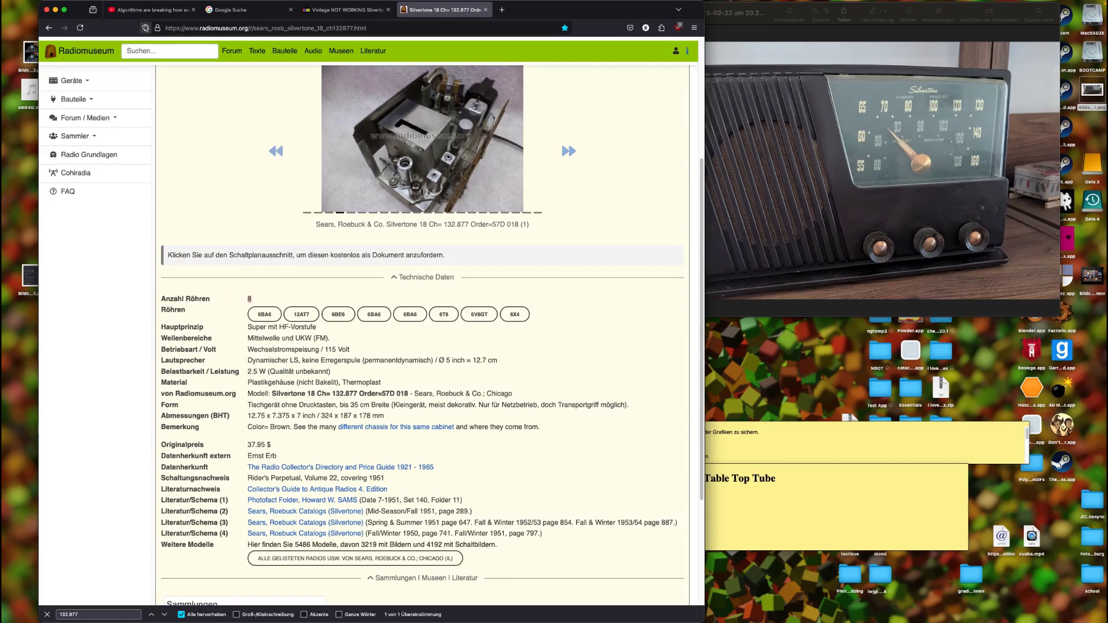
# Step: Fix the 'vacuum tube' spelling in the note and glance at the 6BA6 tube page
pyautogui.click(149, 10)
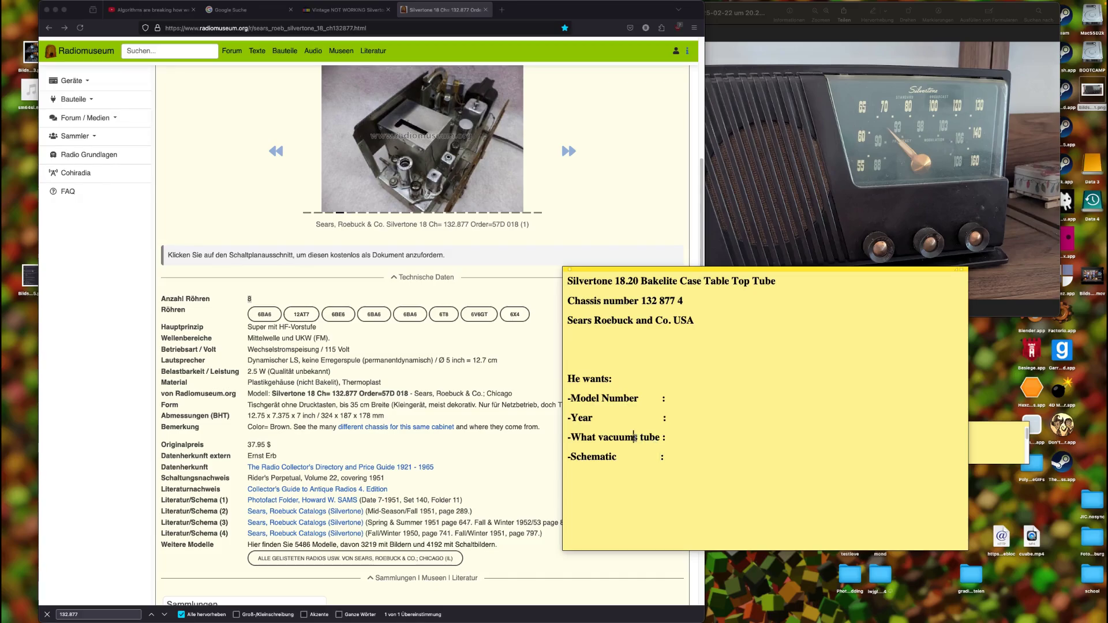
pyautogui.press('BackSpace')
pyautogui.click(717, 439)
pyautogui.click(543, 321)
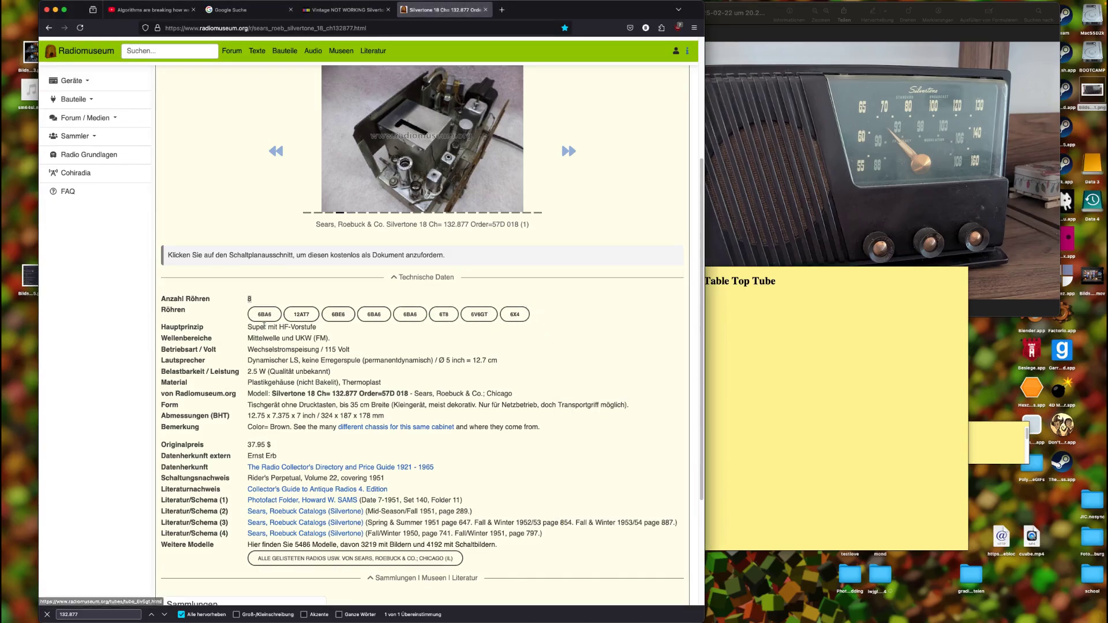
pyautogui.click(265, 320)
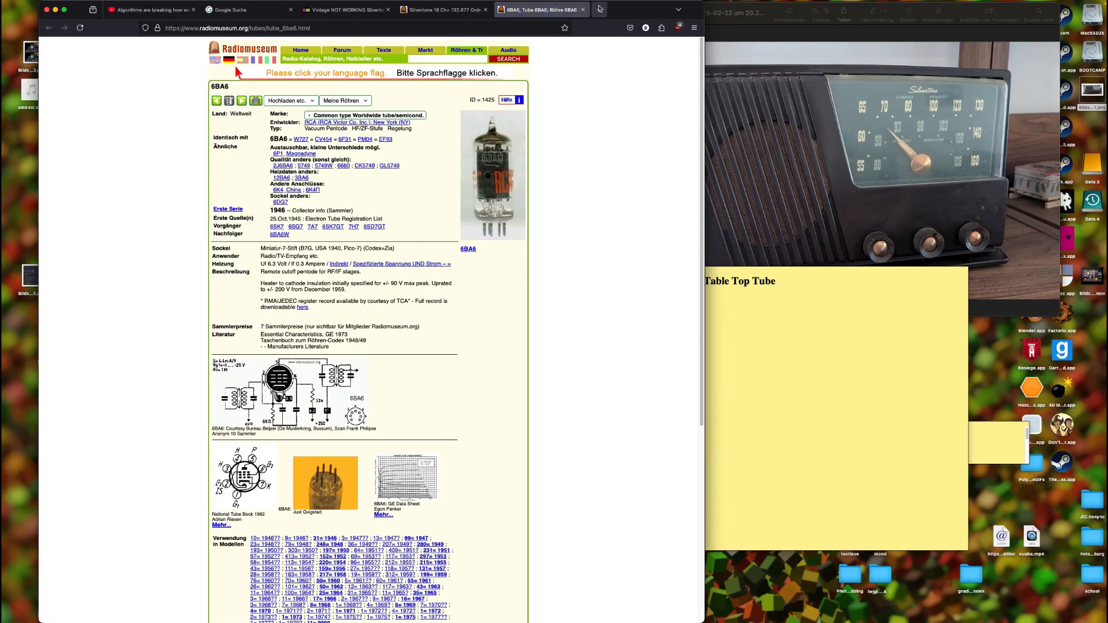
pyautogui.click(583, 10)
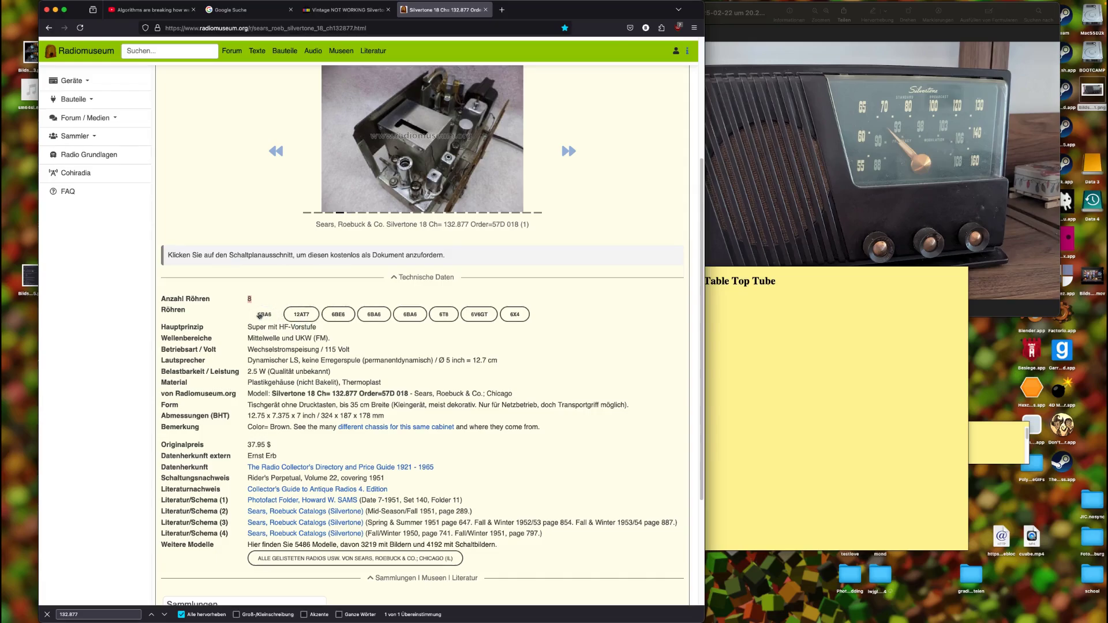
pyautogui.click(728, 458)
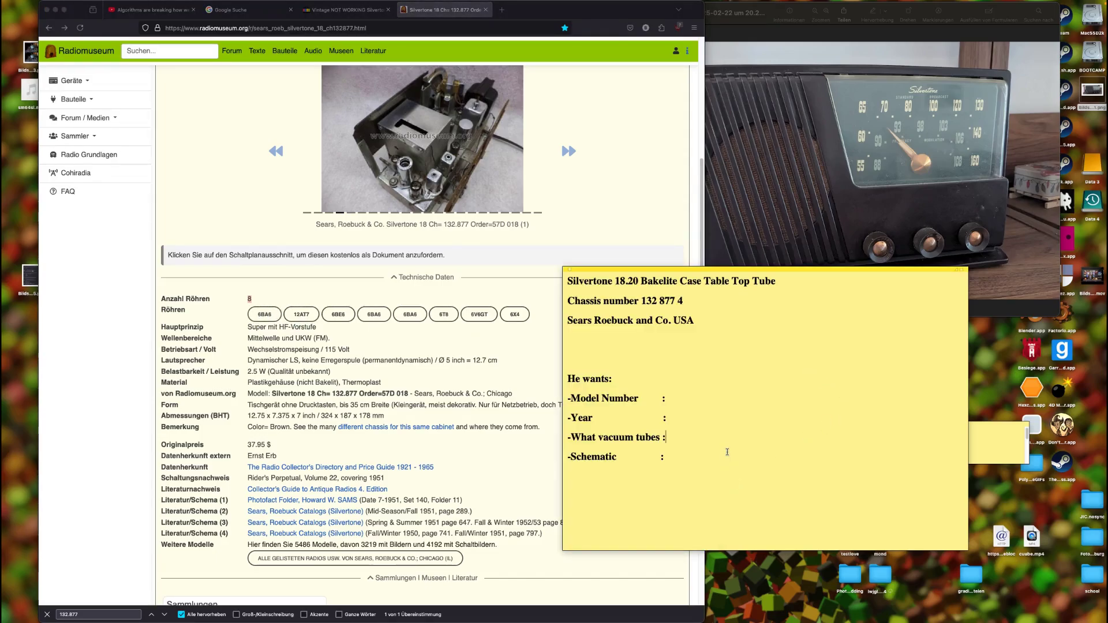
# Step: Enter the first tubes on the vacuum tubes line as '3 x 6ba6' and '1 x 12at7'
pyautogui.write('6b6')
pyautogui.write(' 12at7')
pyautogui.write(' 6be6')
pyautogui.write(' 6ba')
pyautogui.press('BackSpace')
pyautogui.press('BackSpace')
pyautogui.press('BackSpace')
pyautogui.press('BackSpace')
pyautogui.press('Left')
pyautogui.press('Left')
pyautogui.press('Left')
pyautogui.press('Left')
pyautogui.press('Left')
pyautogui.press('Left')
pyautogui.press('Left')
pyautogui.press('Left')
pyautogui.press('Left')
pyautogui.press('Left')
pyautogui.press('Left')
pyautogui.write('3x')
pyautogui.press('Right')
pyautogui.press('Right')
pyautogui.write('a')
pyautogui.press('Right')
pyautogui.press('Right')
pyautogui.press('Right')
pyautogui.press('Right')
pyautogui.press('Left')
pyautogui.press('Left')
pyautogui.write('1x')
pyautogui.press('Left')
pyautogui.press('Left')
pyautogui.press('Left')
pyautogui.press('Left')
pyautogui.press('Left')
pyautogui.press('Left')
pyautogui.press('Left')
pyautogui.press('Right')
pyautogui.press('Right')
pyautogui.press('Right')
pyautogui.press('Right')
pyautogui.press('Right')
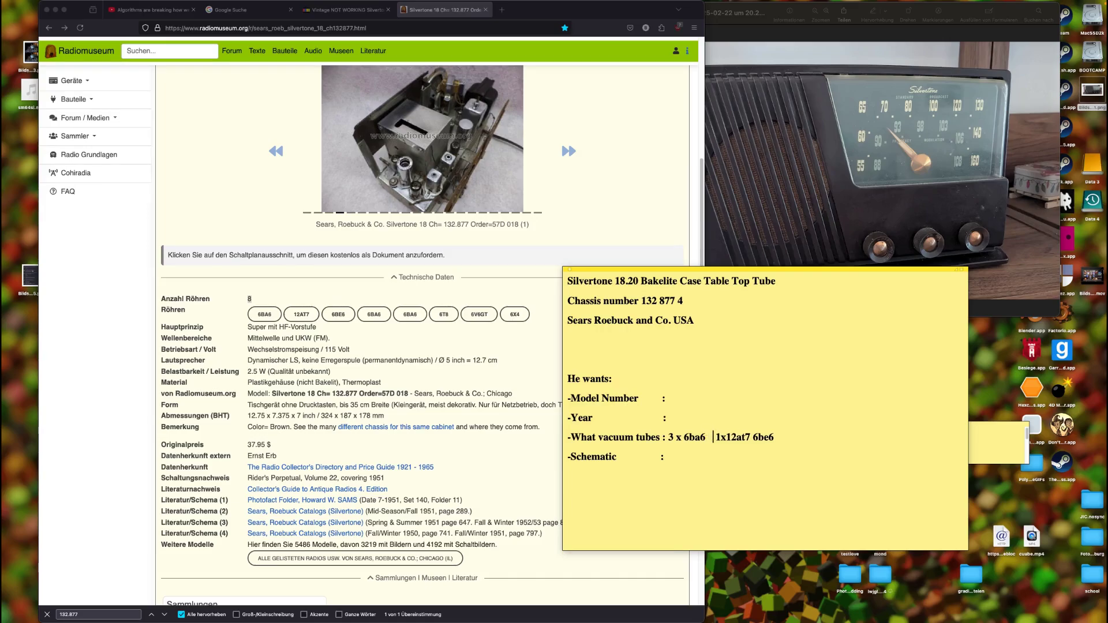
pyautogui.press('Left')
pyautogui.press('Left')
pyautogui.press('Right')
pyautogui.press('Right')
pyautogui.press('Right')
pyautogui.press('Right')
pyautogui.press('Right')
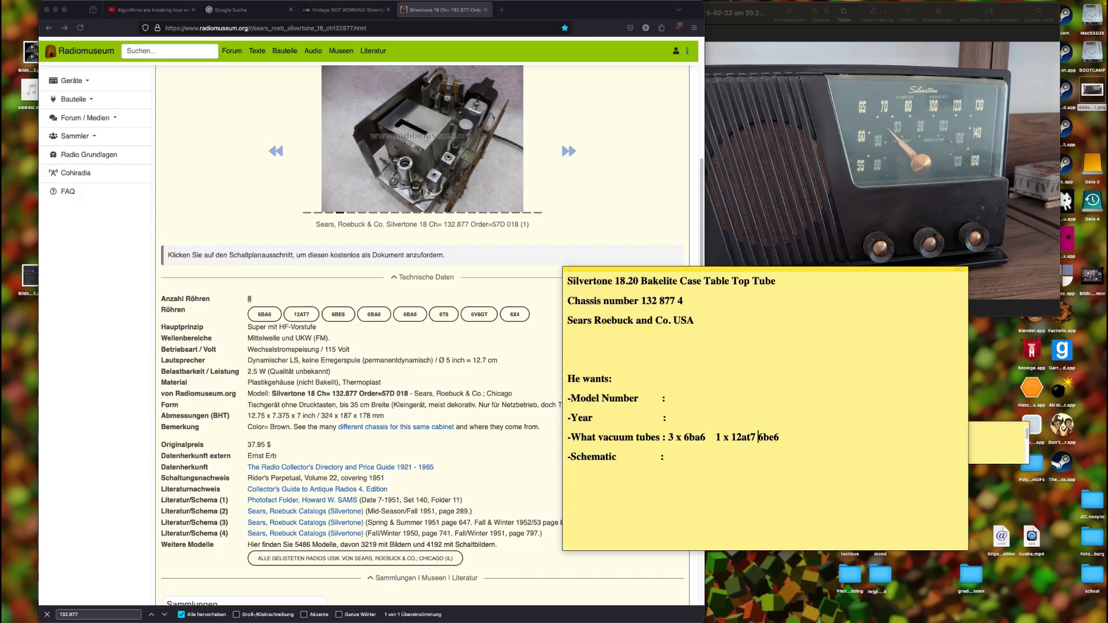
pyautogui.press('Right')
pyautogui.press('Right')
# Step: Add '1 x 6be6', '1 x 6t8', '1 x 6v6t' and '1 x 6x4', separated by tabs
pyautogui.write('1 x 6be6 1 x 6t8')
pyautogui.press('Left')
pyautogui.press('Left')
pyautogui.press('Left')
pyautogui.press('Left')
pyautogui.press('Left')
pyautogui.press('Left')
pyautogui.press('Left')
pyautogui.press('Tab')
pyautogui.press('End')
pyautogui.press('BackSpace')
pyautogui.press('BackSpace')
pyautogui.press('Tab')
pyautogui.write('1 x')
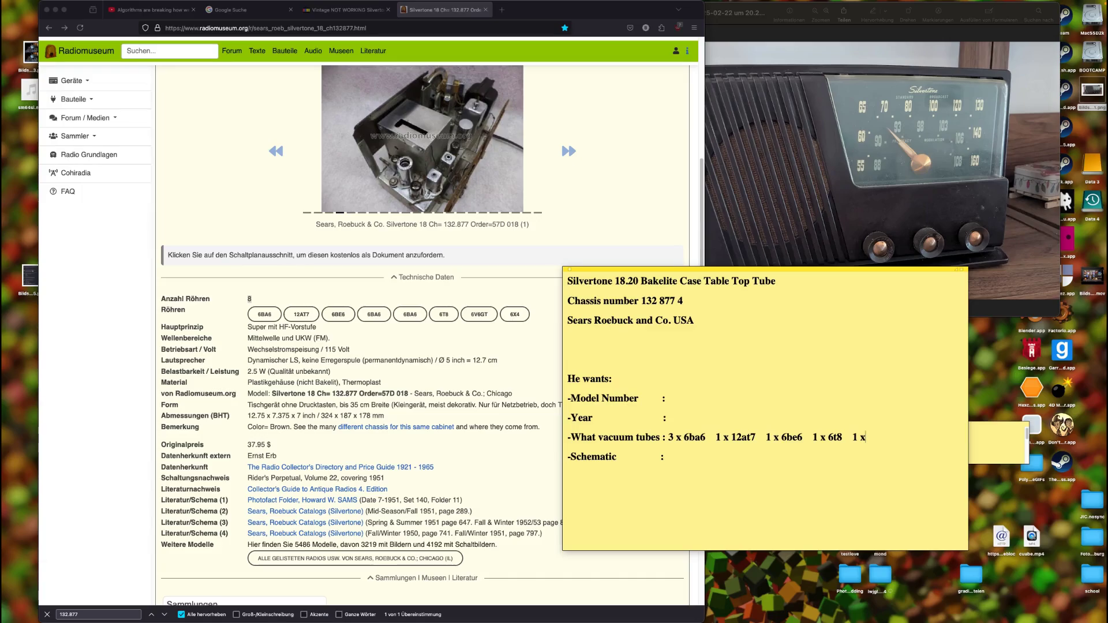
pyautogui.write(' 6v6t   1 x 6x4')
# Step: Append 'TOTAL: 8' to the tube line and widen the note so it fits
pyautogui.click(479, 331)
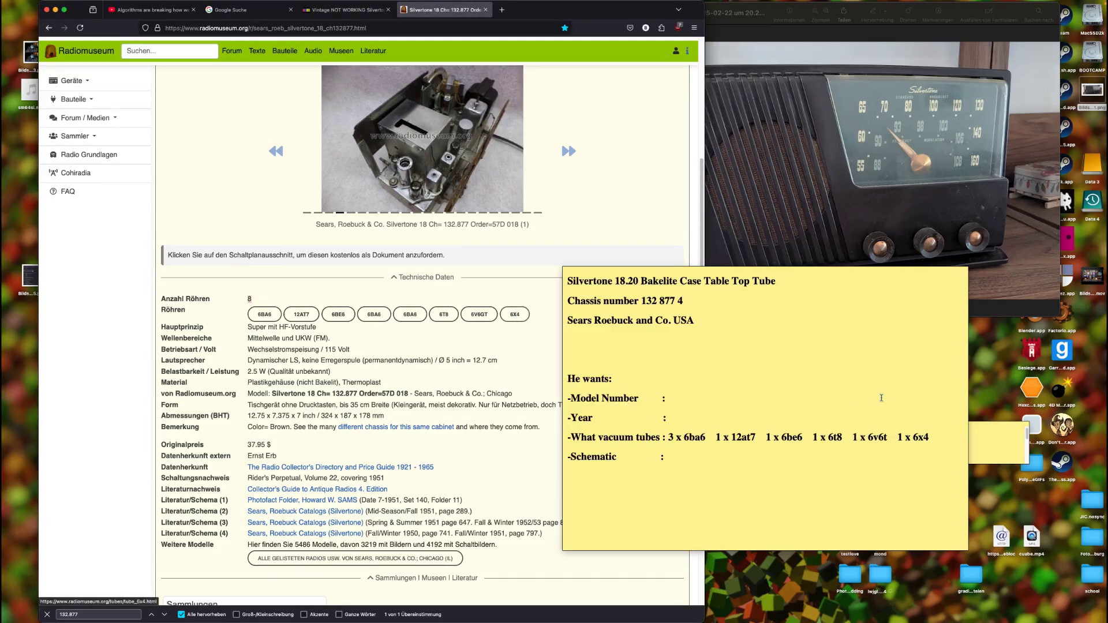
pyautogui.press('super+Tab')
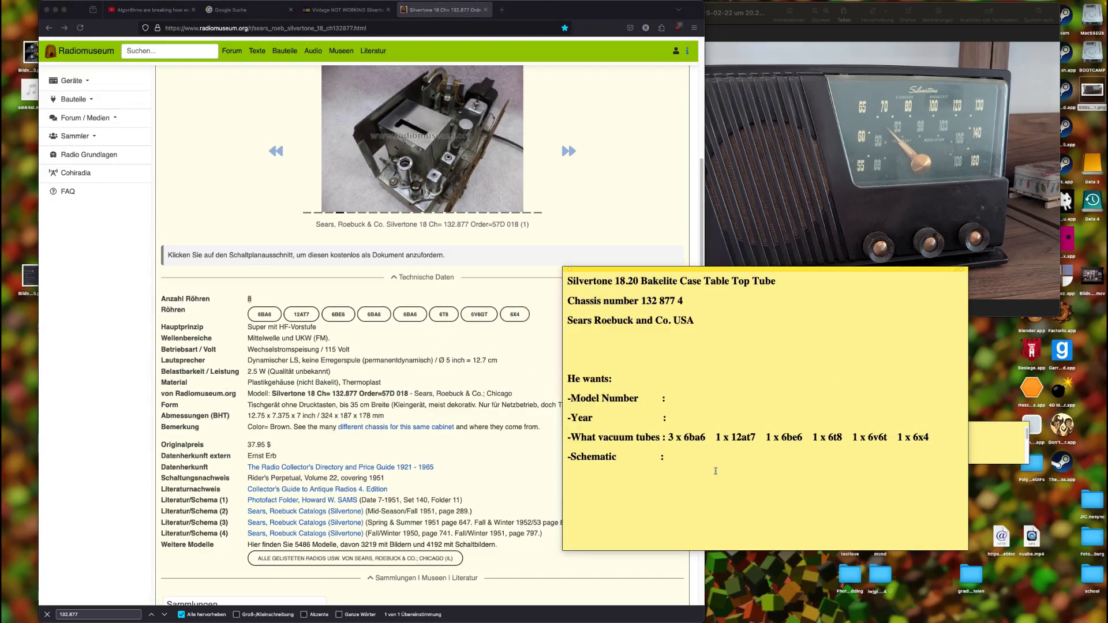
pyautogui.write('TOTAL: 8')
pyautogui.moveTo(972, 381); pyautogui.dragTo(1096, 381)
# Step: Resize the Firefox window to sit beside the sticky note
pyautogui.click(394, 336)
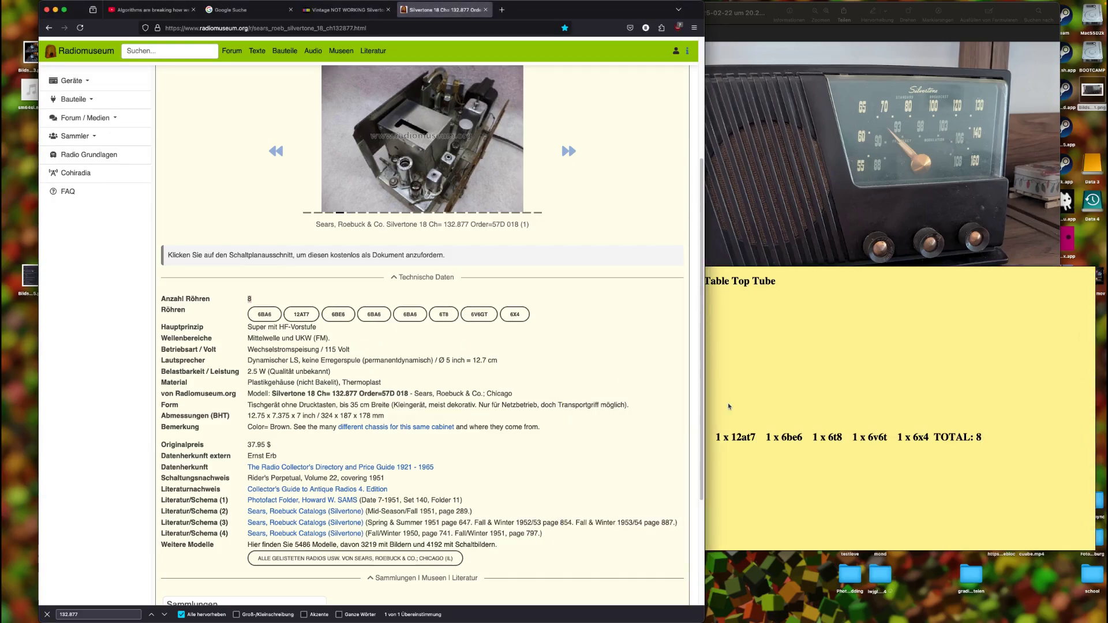
pyautogui.moveTo(704, 357); pyautogui.dragTo(562, 356)
pyautogui.moveTo(39, 271); pyautogui.dragTo(2, 286)
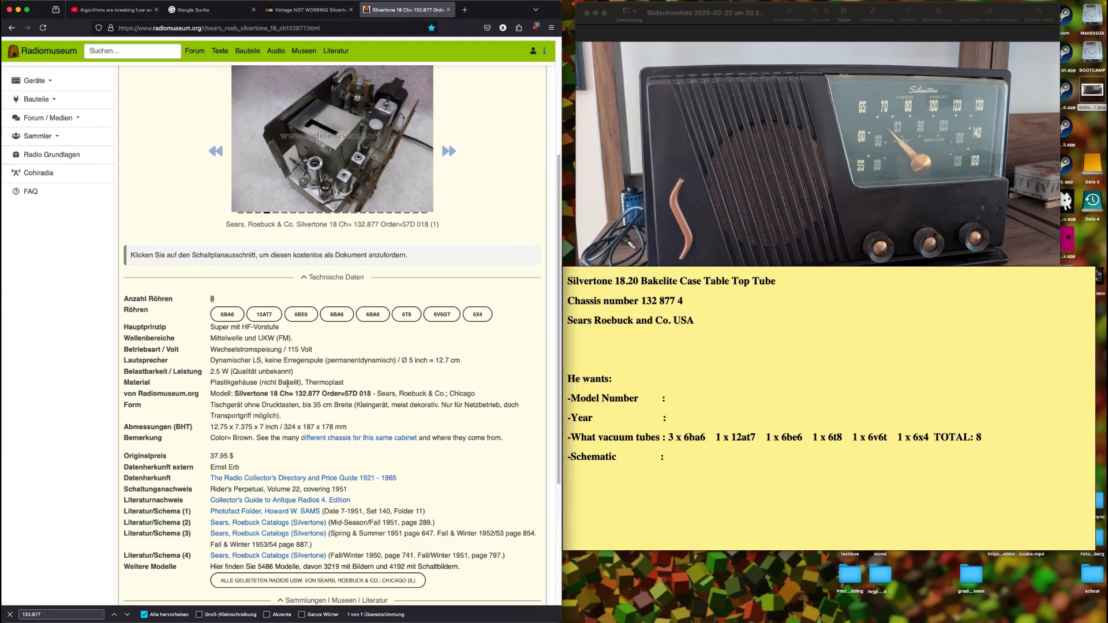
# Step: Select chassis number 132 877 4 in the note, then scroll the Silvertone 18 page back to its heading
pyautogui.click(693, 301)
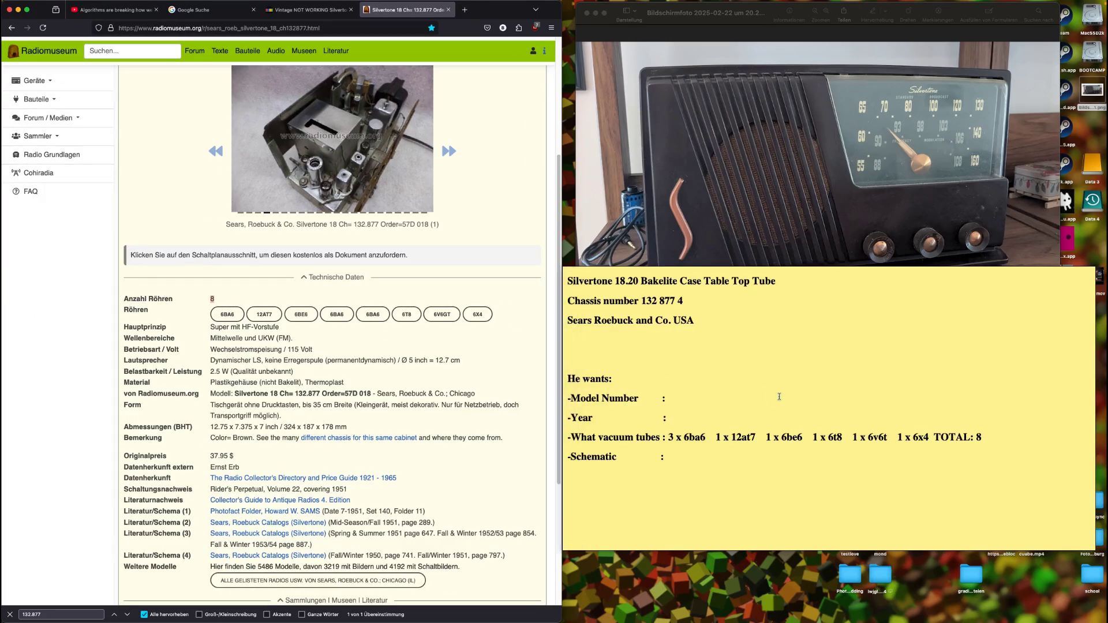
pyautogui.moveTo(693, 300); pyautogui.dragTo(641, 299)
pyautogui.click(375, 379)
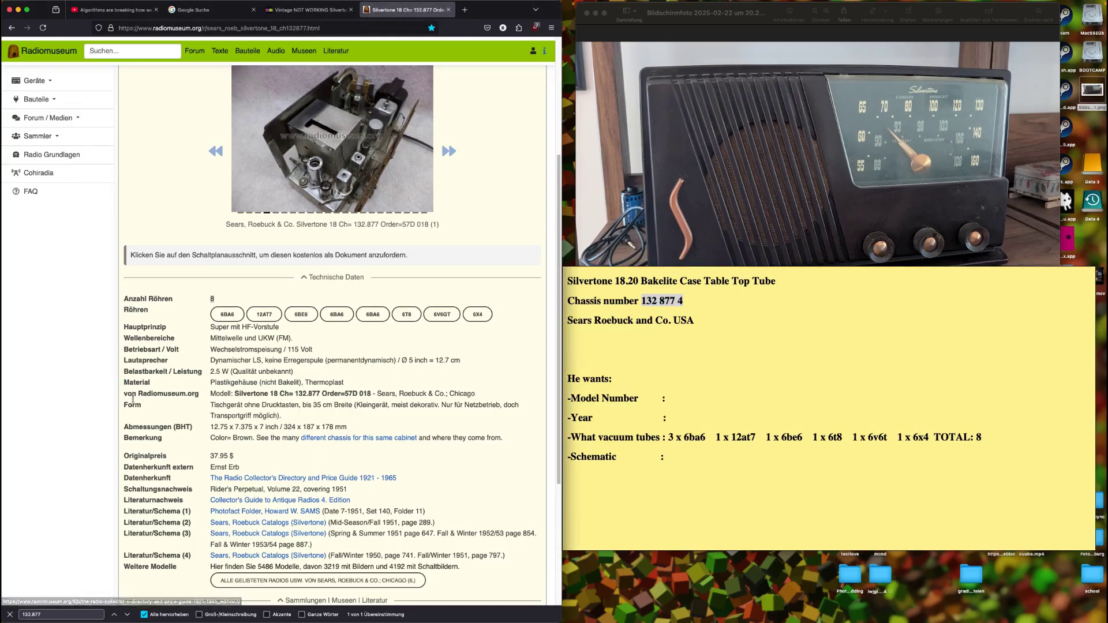
pyautogui.scroll(-3, 148, 433)
pyautogui.scroll(-1, 148, 432)
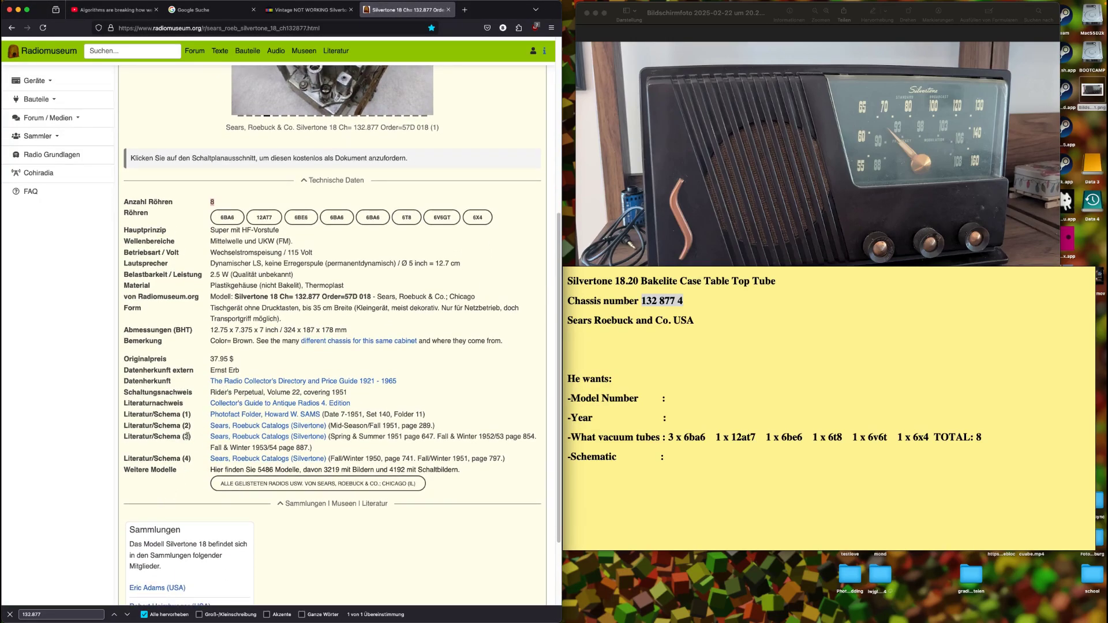
pyautogui.scroll(-5, 173, 372)
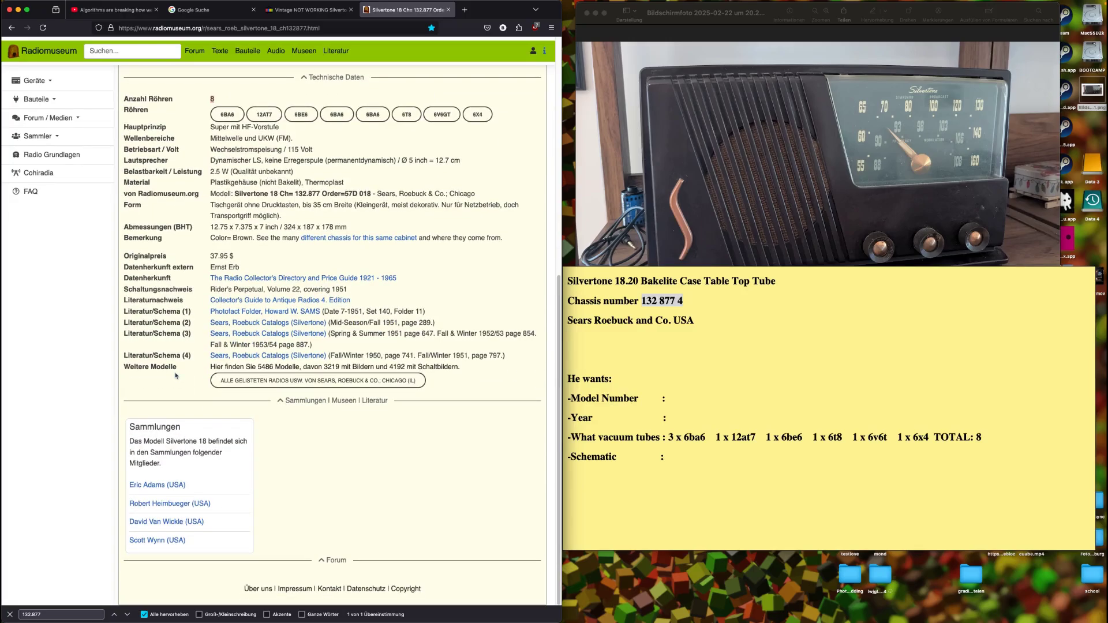
pyautogui.scroll(19, 176, 376)
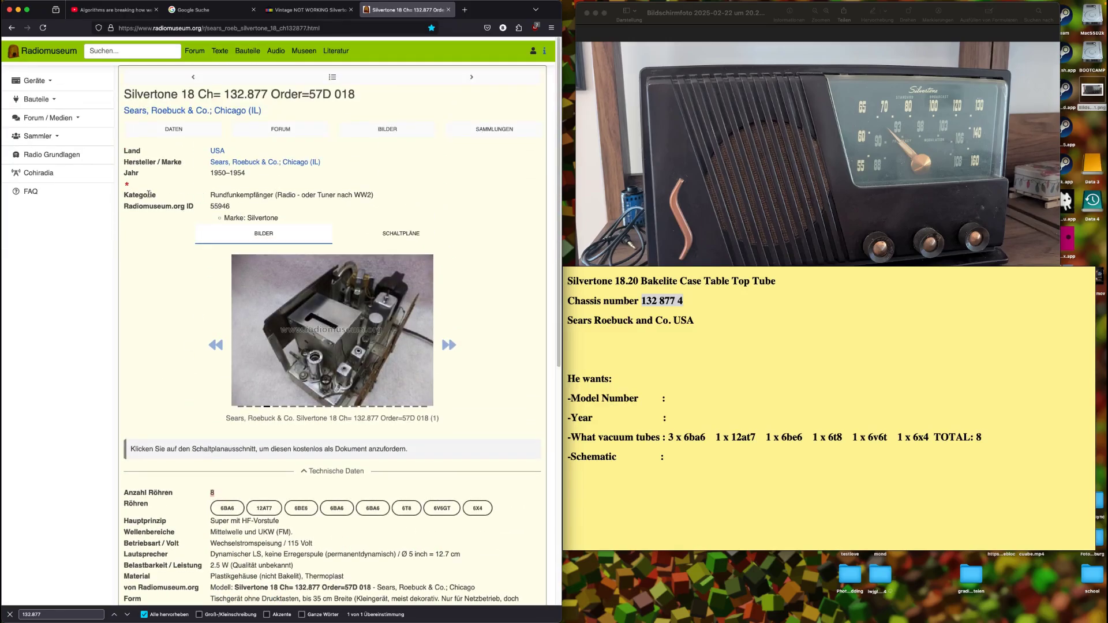
# Step: Copy the Jahr range from Radiomuseum and enter 1950-1954 after the note's Year label
pyautogui.moveTo(247, 173); pyautogui.dragTo(211, 174)
pyautogui.press('super+c')
pyautogui.click(697, 418)
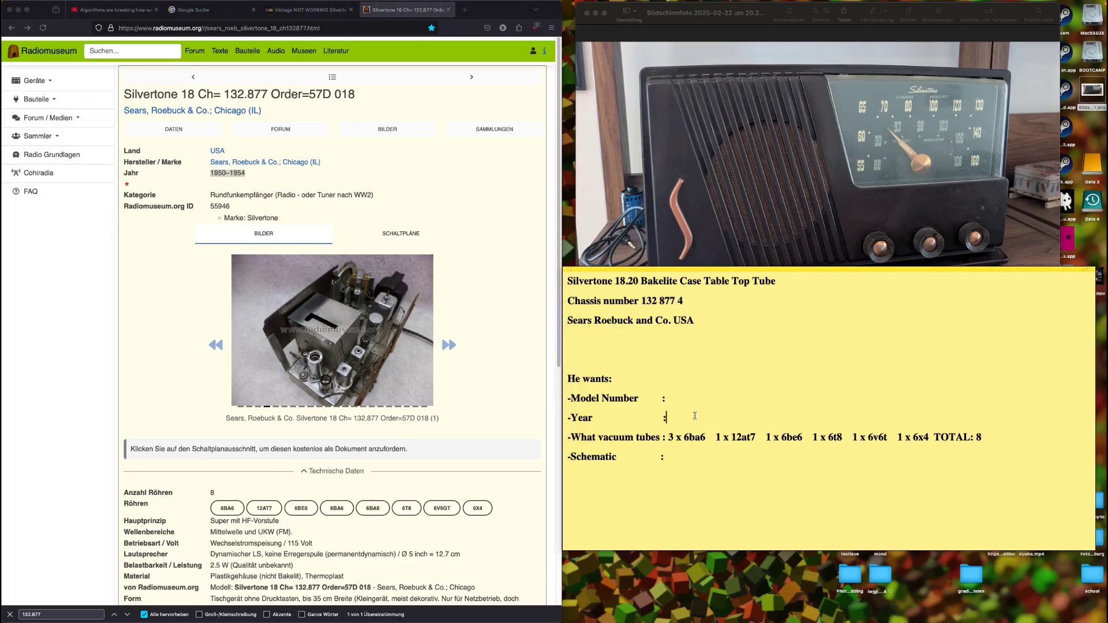
pyautogui.press('super+v')
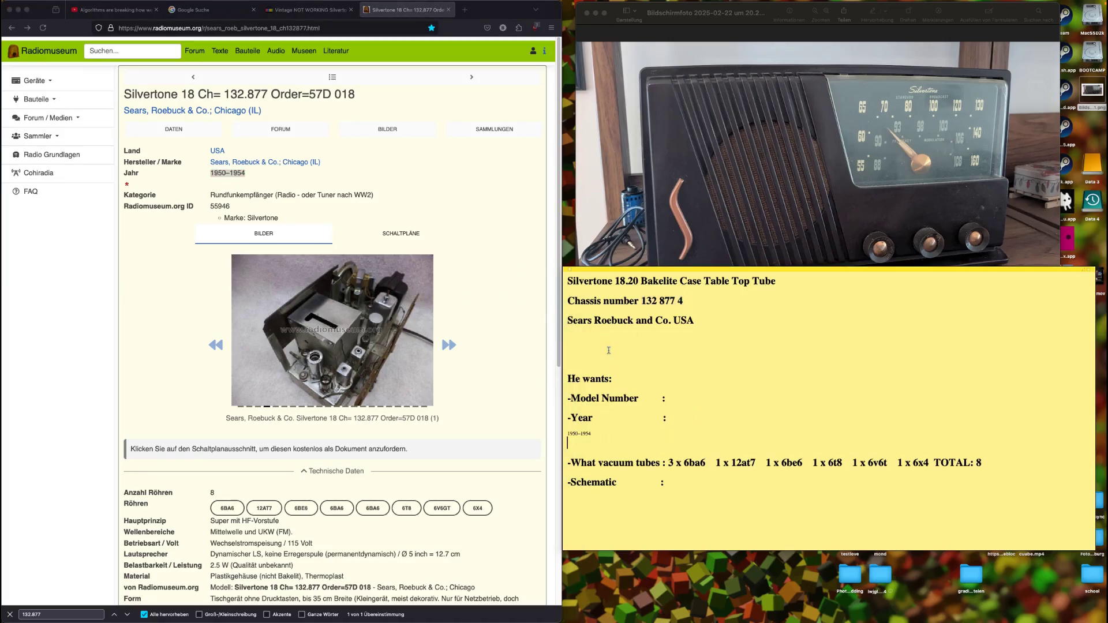
pyautogui.press('BackSpace')
pyautogui.press('BackSpace')
pyautogui.press('BackSpace')
pyautogui.press('BackSpace')
pyautogui.press('BackSpace')
pyautogui.press('BackSpace')
pyautogui.press('BackSpace')
pyautogui.press('BackSpace')
pyautogui.press('BackSpace')
pyautogui.press('BackSpace')
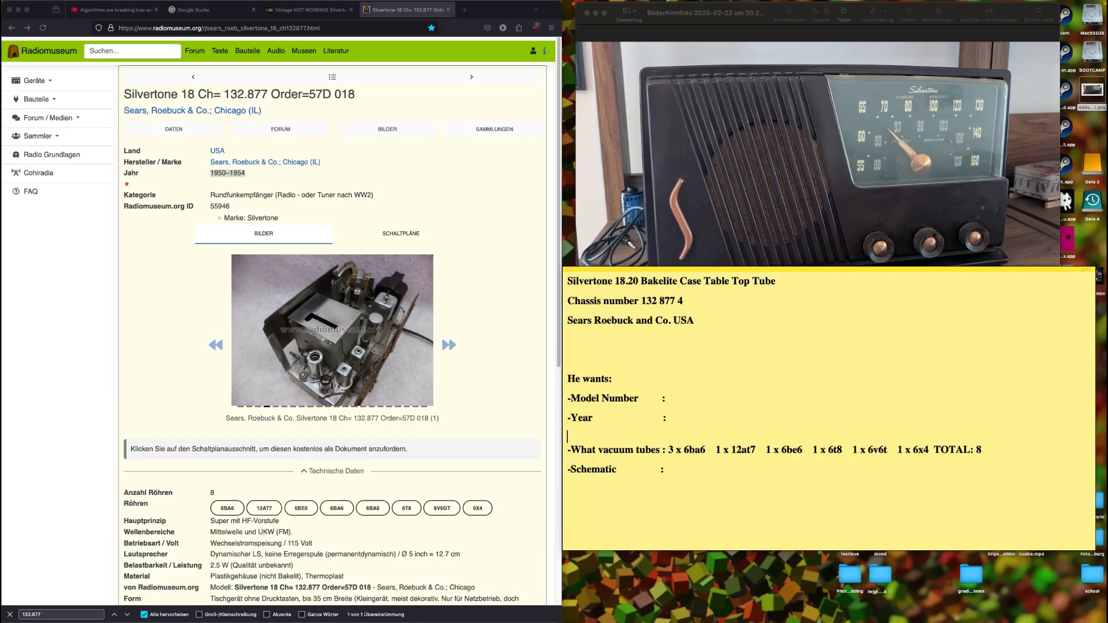
pyautogui.press('BackSpace')
pyautogui.write('1950')
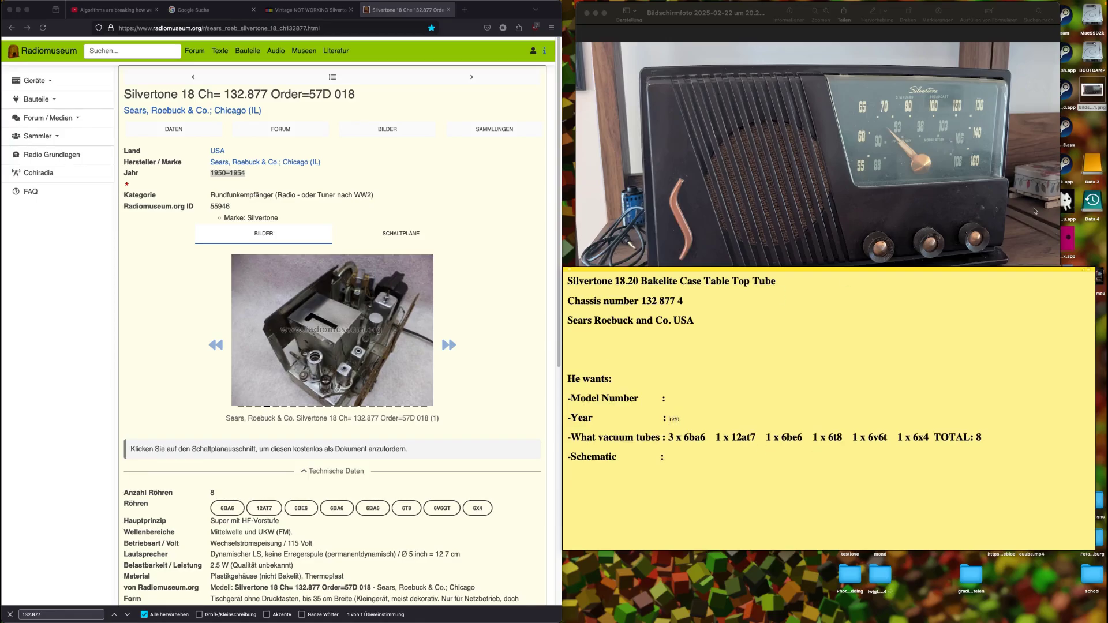
pyautogui.write('-1954')
# Step: Retype the year as '1950 - 1954' with spaced hyphen, then select the Silvertone 18 page title
pyautogui.moveTo(692, 419); pyautogui.dragTo(669, 417)
pyautogui.press('BackSpace')
pyautogui.write('1950-1954')
pyautogui.press('Left')
pyautogui.press('Left')
pyautogui.press('Left')
pyautogui.press('Left')
pyautogui.press('Left')
pyautogui.press('Right')
pyautogui.click(239, 147)
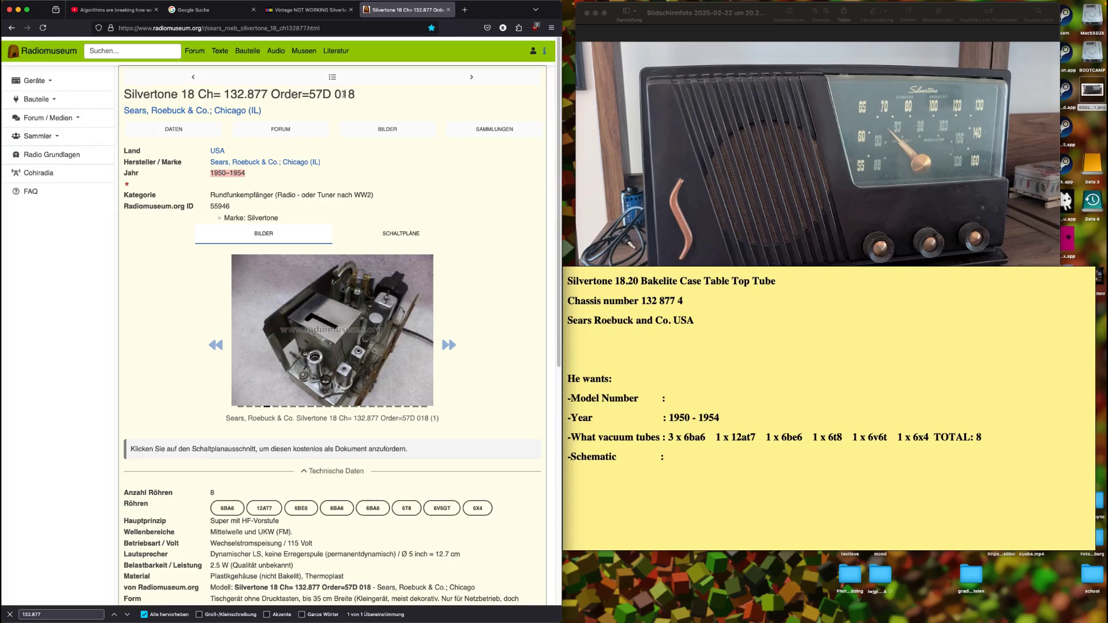
pyautogui.moveTo(367, 95); pyautogui.dragTo(120, 96)
# Step: Copy '132 877 4' from the note's chassis line and paste it after 'Model Number :'
pyautogui.click(696, 398)
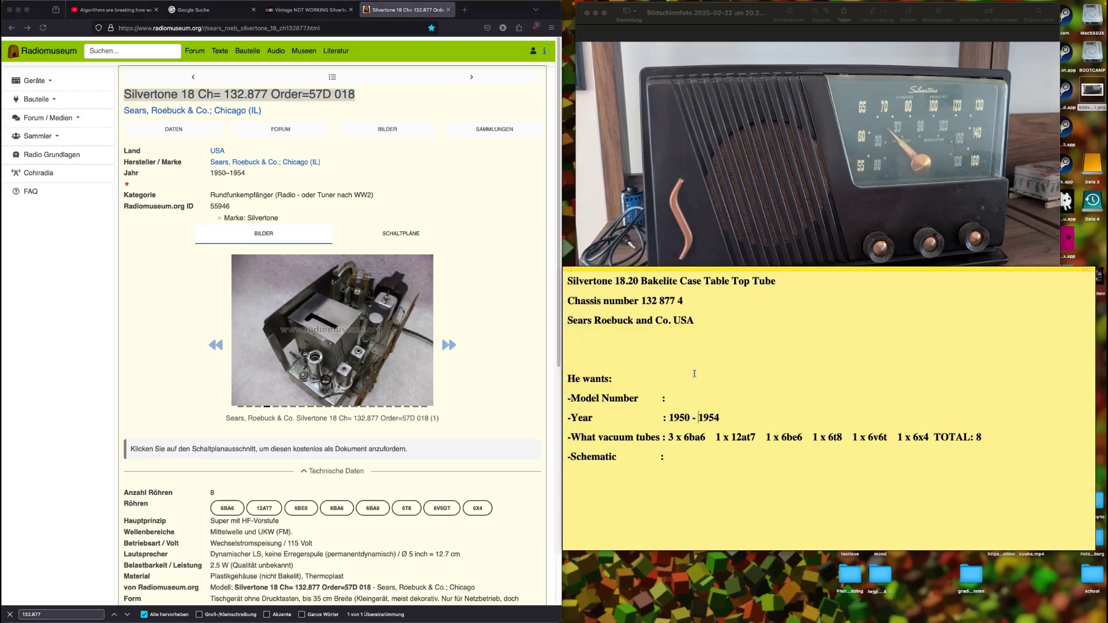
pyautogui.scroll(-3, 448, 285)
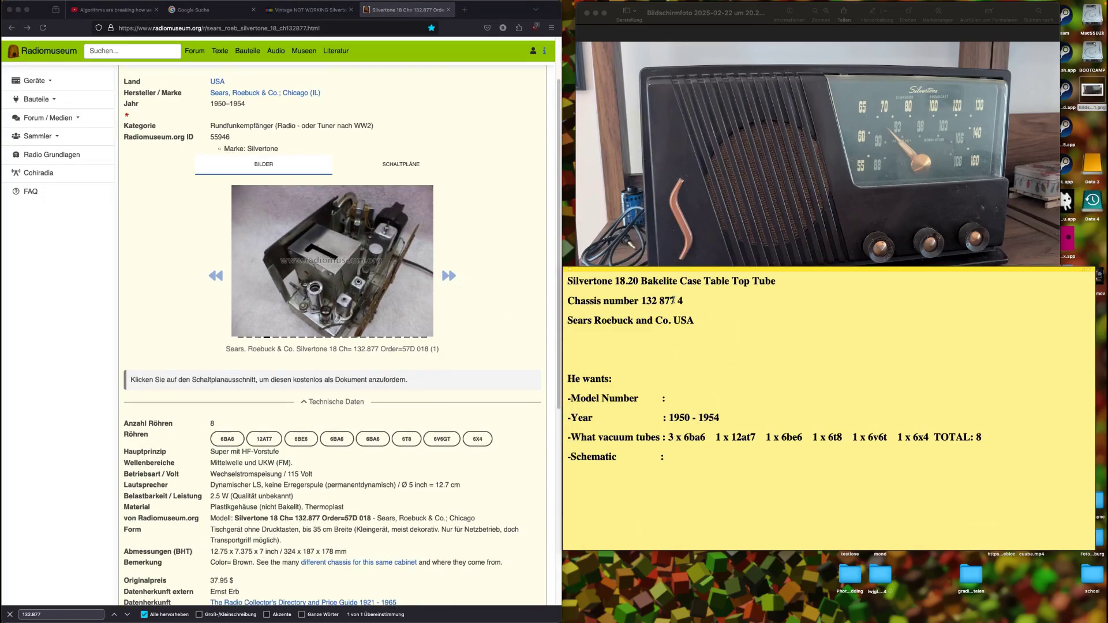
pyautogui.moveTo(696, 301); pyautogui.dragTo(641, 302)
pyautogui.press('cmd+c')
pyautogui.click(670, 398)
pyautogui.press('cmd+v')
# Step: Replace the spaces with dots so the model number reads 132.877.4
pyautogui.press('Left')
pyautogui.press('BackSpace')
pyautogui.write('.')
pyautogui.press('Left')
pyautogui.press('BackSpace')
pyautogui.write('.')
pyautogui.press('Right')
pyautogui.press('Right')
pyautogui.moveTo(704, 399); pyautogui.dragTo(668, 398)
pyautogui.click(715, 398)
pyautogui.scroll(-3, 347, 426)
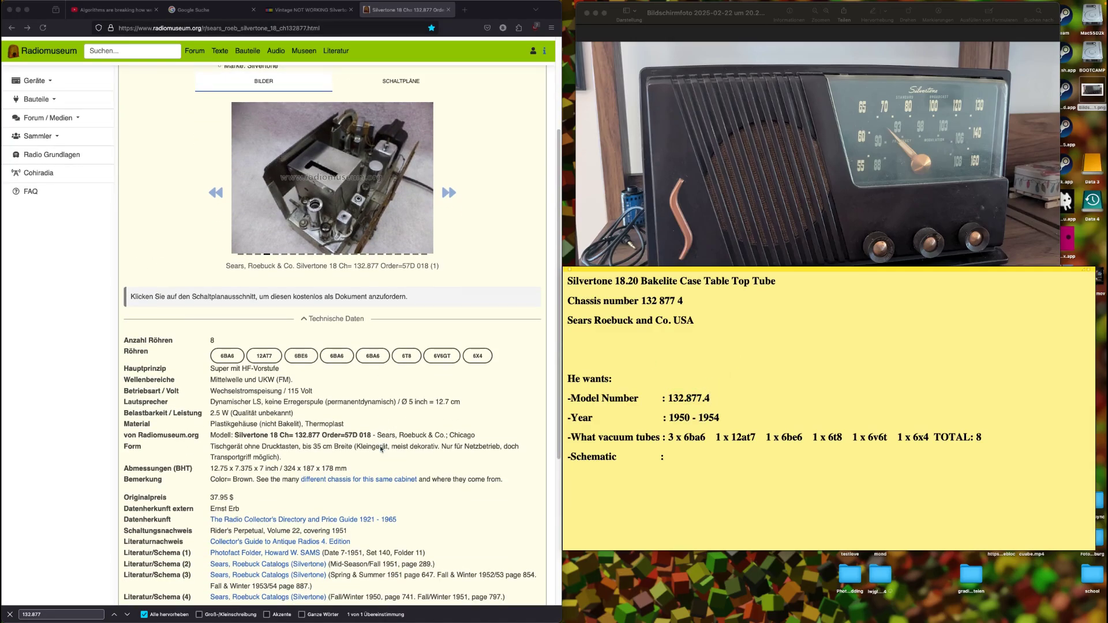
pyautogui.scroll(-3, 381, 449)
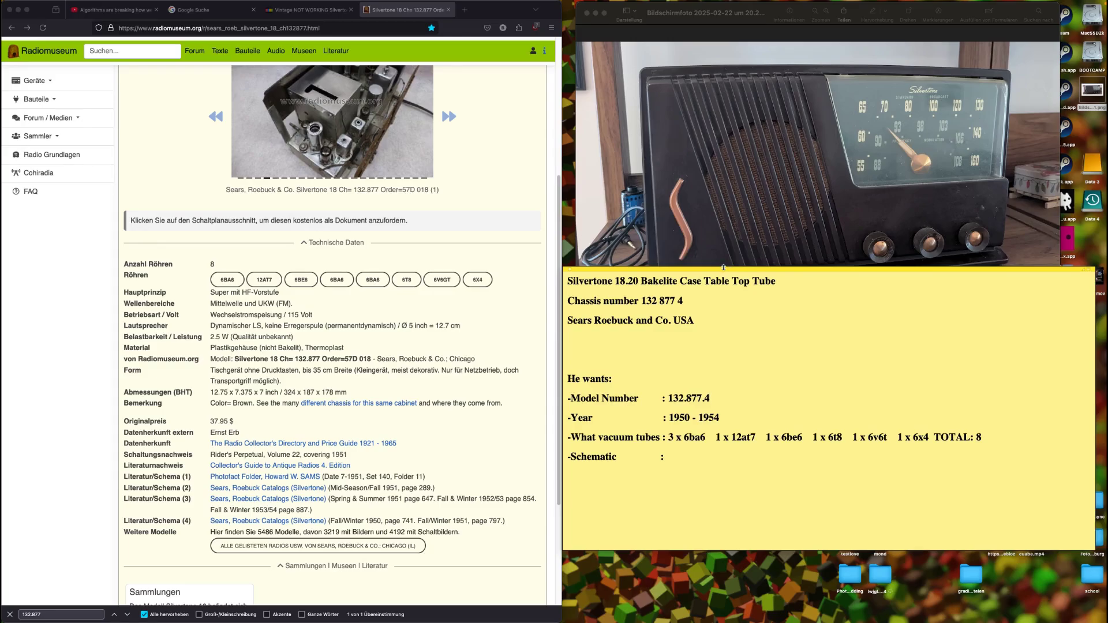
# Step: Open the 'different chassis for this same cabinet' forum article on Radiomuseum
pyautogui.click(240, 402)
pyautogui.click(358, 403)
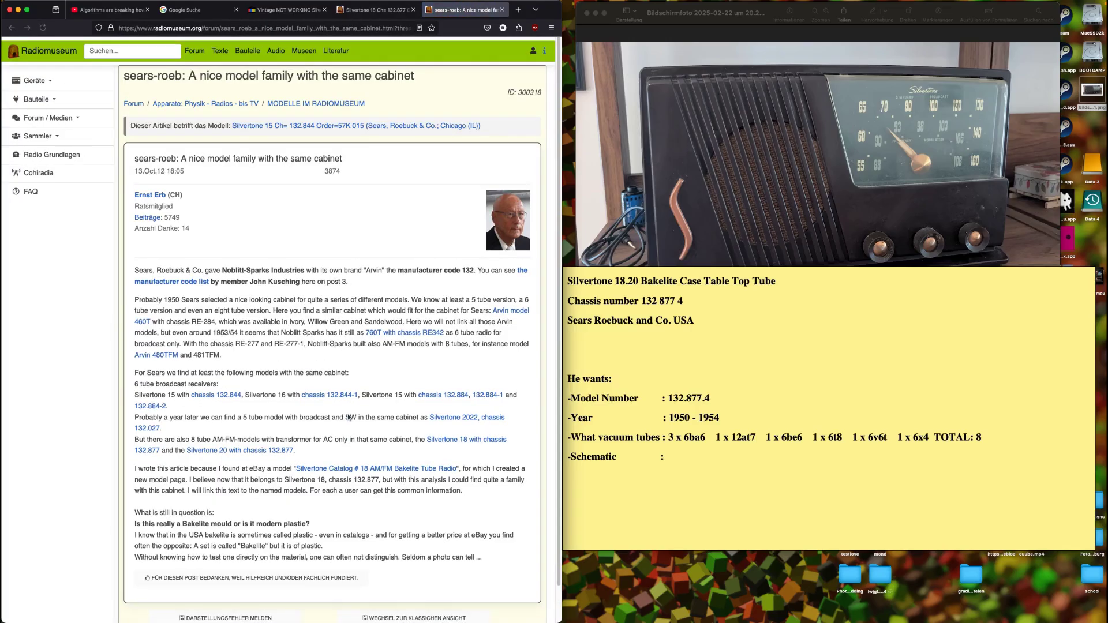
pyautogui.scroll(-1, 349, 399)
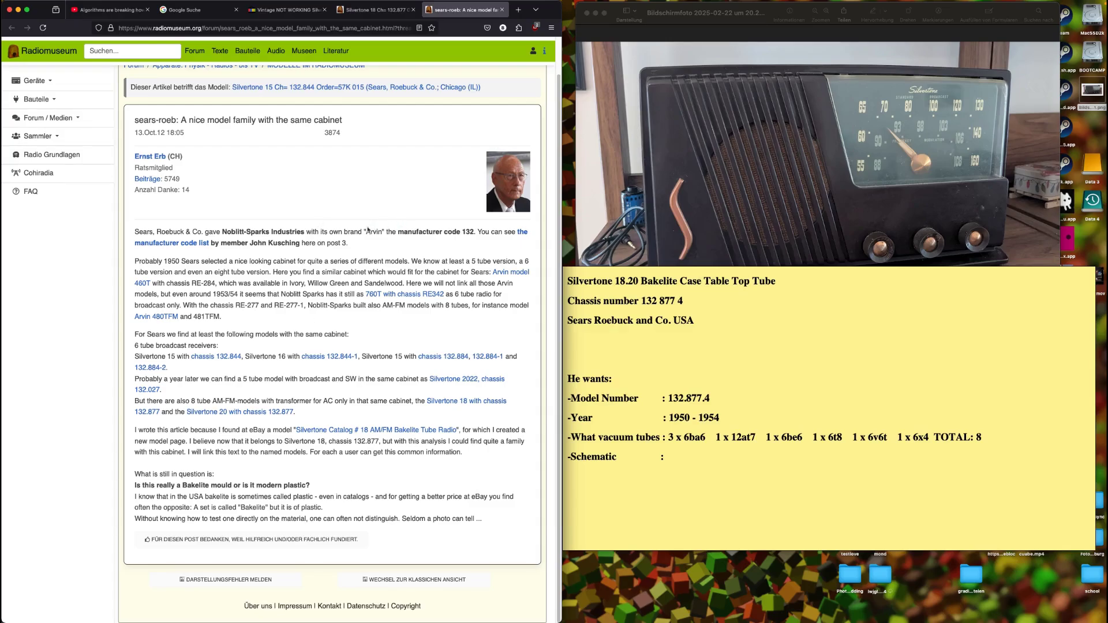
# Step: Compare the note's 132.877.4 against the article and mark the Silvertone 18/20 chassis sentence
pyautogui.doubleClick(680, 397)
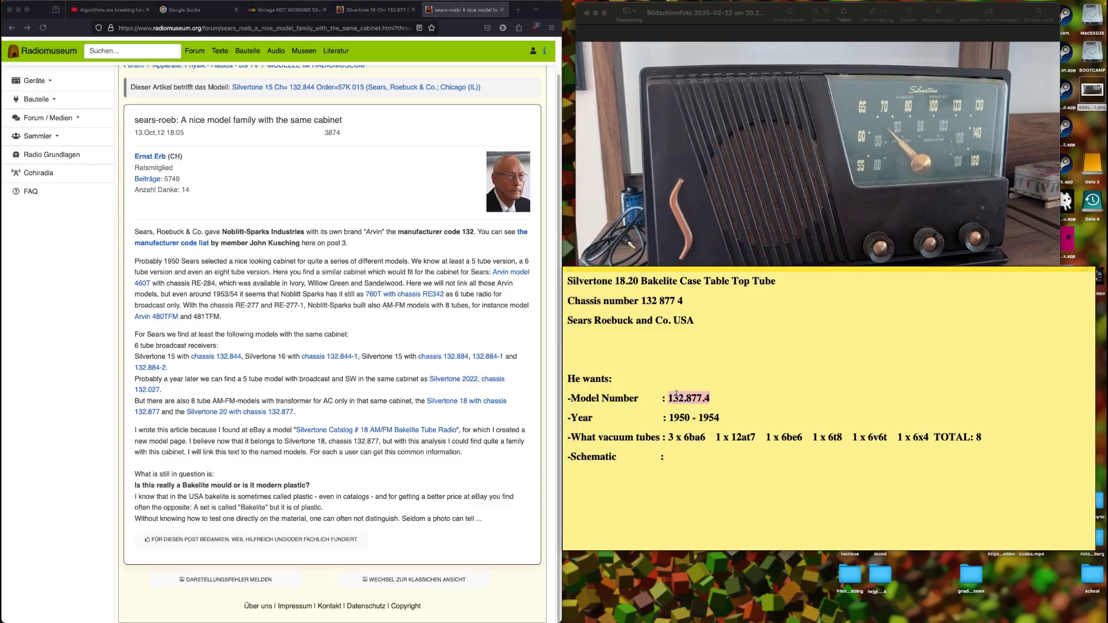
pyautogui.click(384, 245)
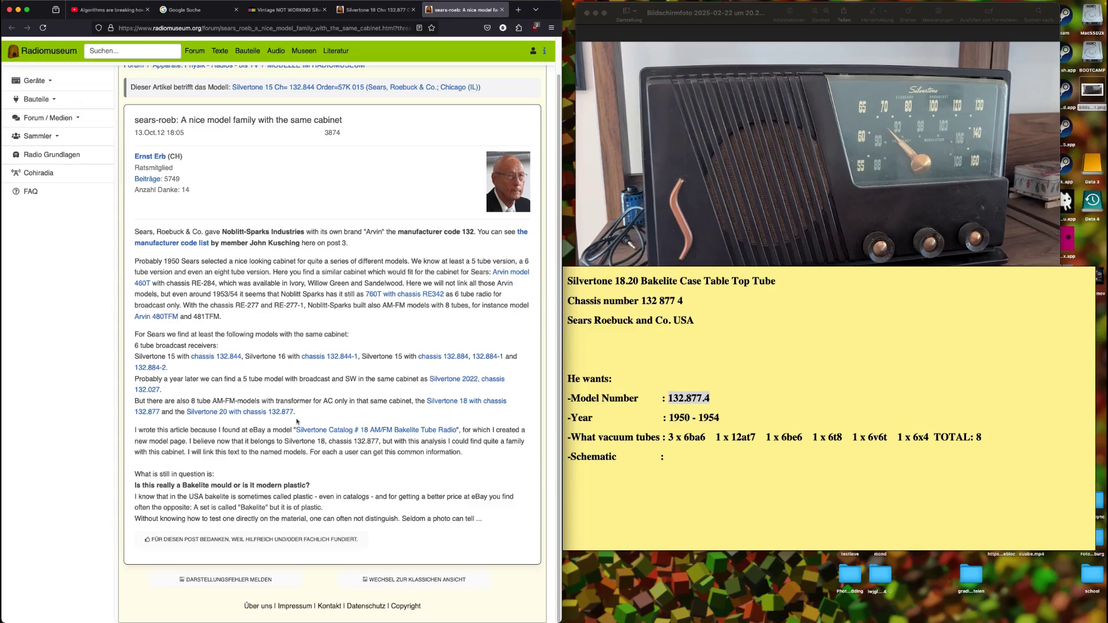
pyautogui.click(680, 366)
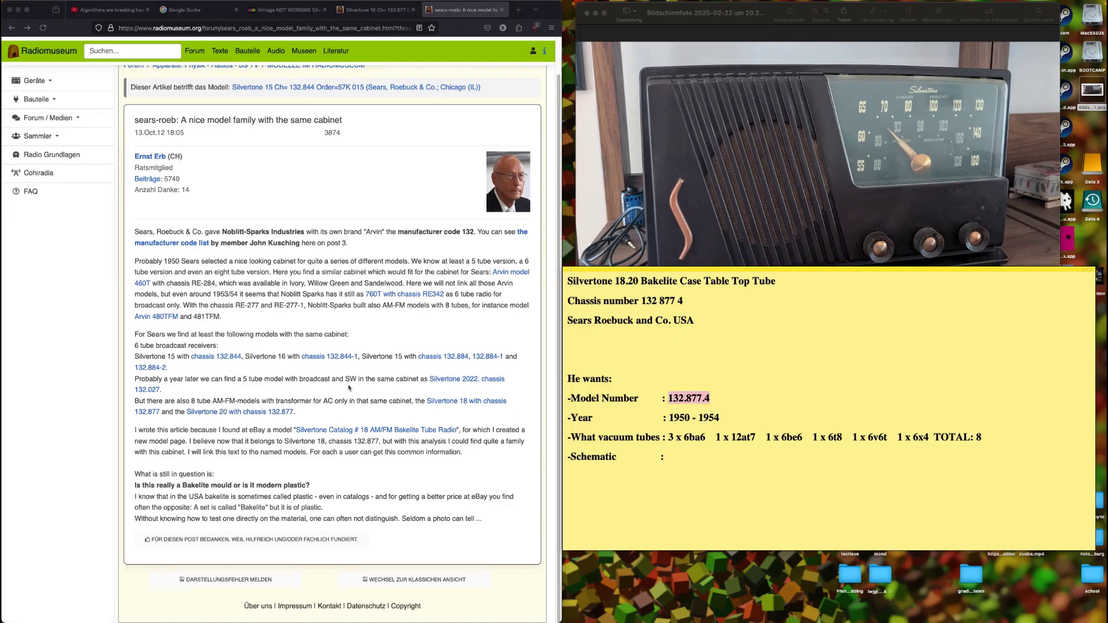
pyautogui.click(441, 411)
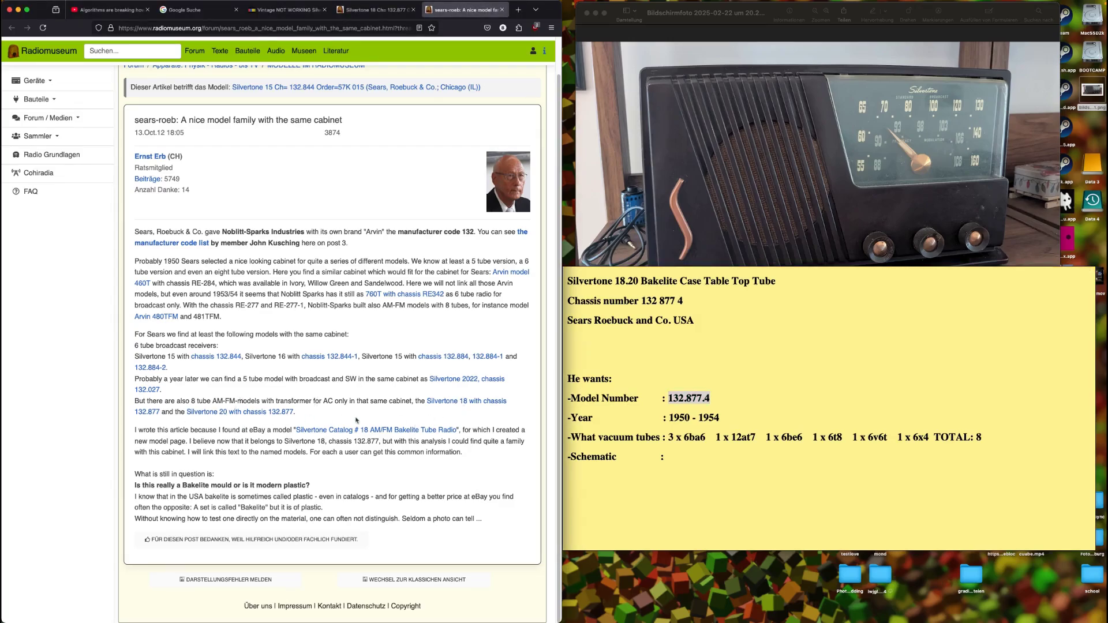
pyautogui.moveTo(356, 421); pyautogui.dragTo(428, 401)
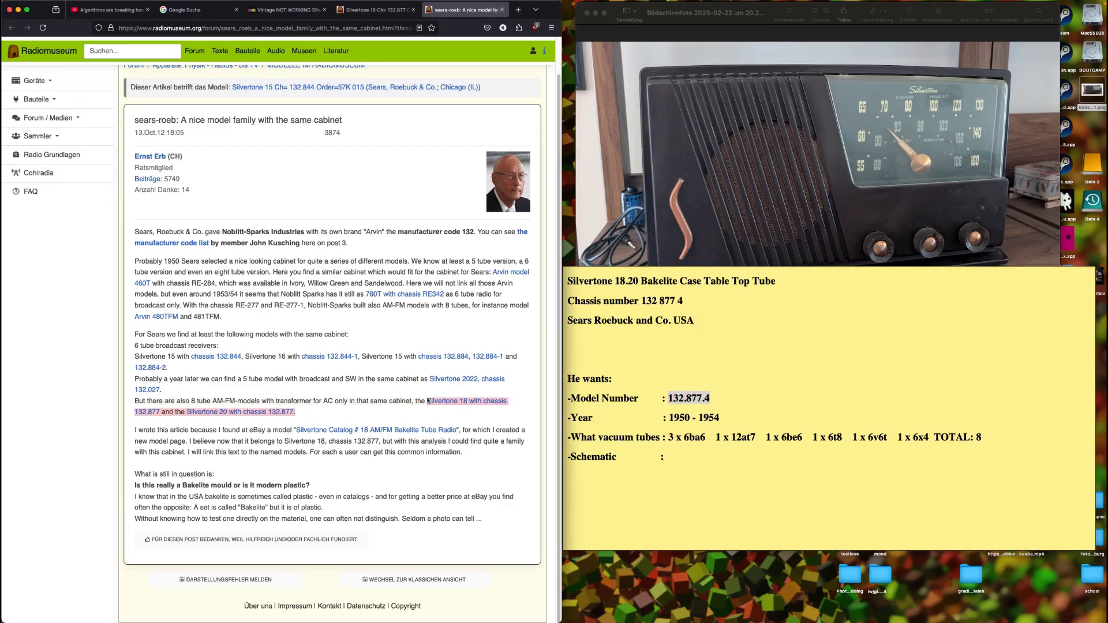
pyautogui.click(284, 408)
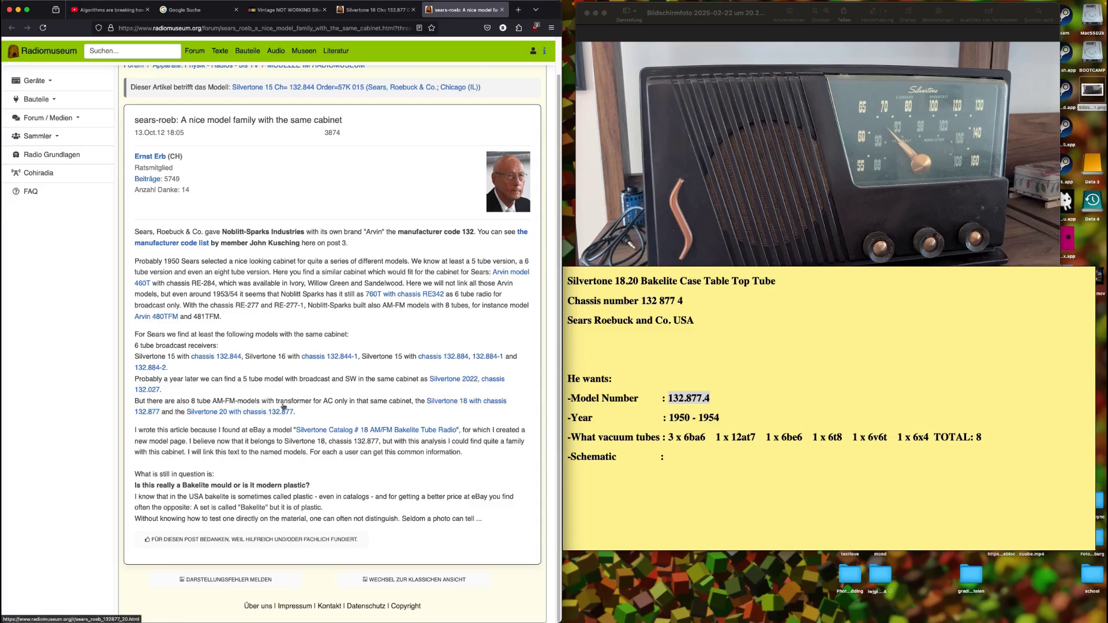
# Step: Open the 'Silvertone 18 with chassis 132.877' page, browse its photos, and close the duplicate tab
pyautogui.click(444, 403)
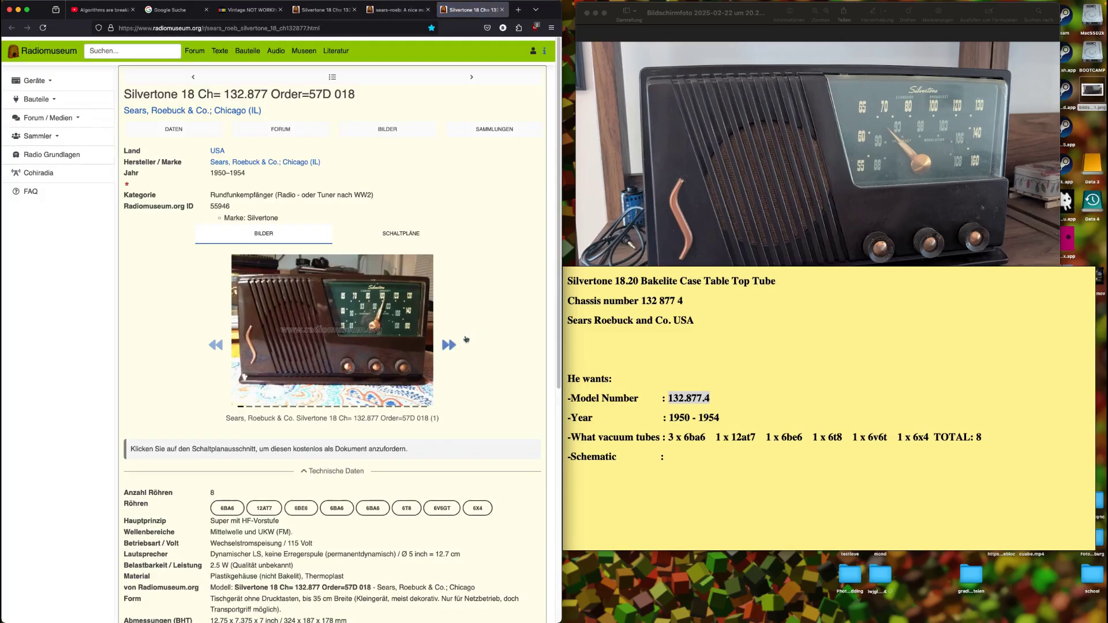
pyautogui.click(450, 345)
pyautogui.click(455, 346)
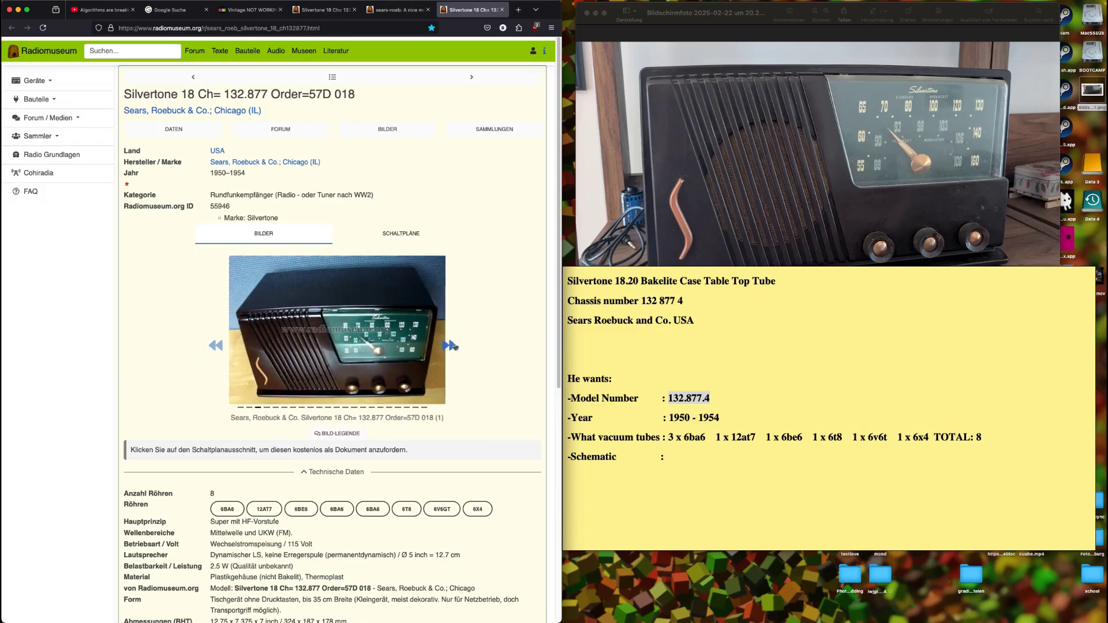
pyautogui.click(326, 10)
pyautogui.click(471, 10)
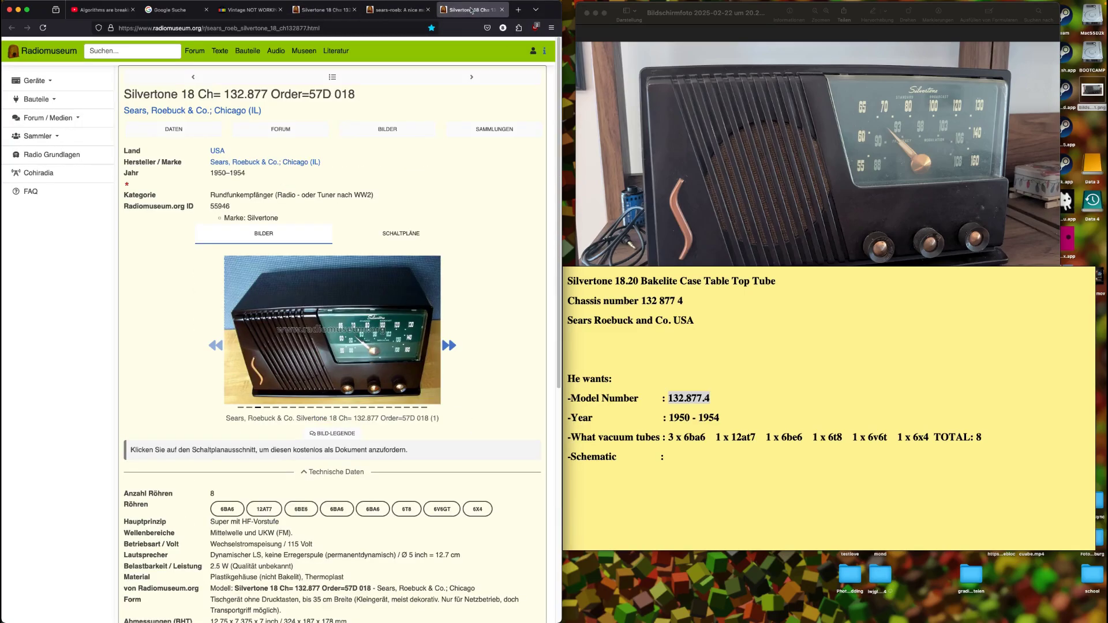
pyautogui.click(502, 10)
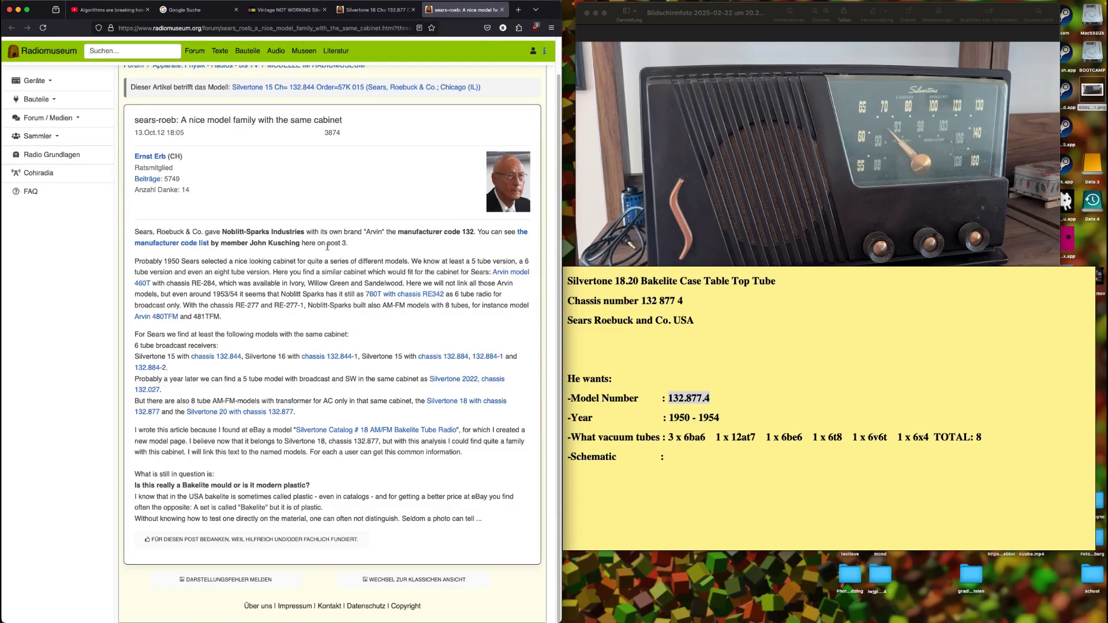
# Step: Scroll through the model page's Technische Daten and back up to the gallery
pyautogui.hotkey('ctrl', 'shift', 'Tab')
pyautogui.scroll(-2, 341, 260)
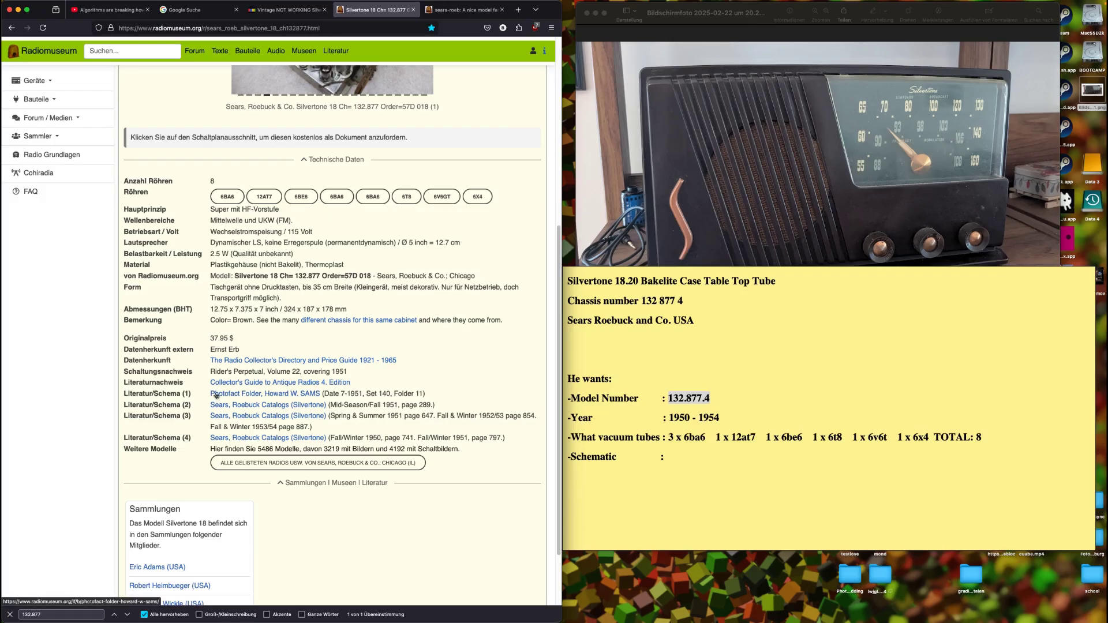
pyautogui.scroll(-3, 333, 328)
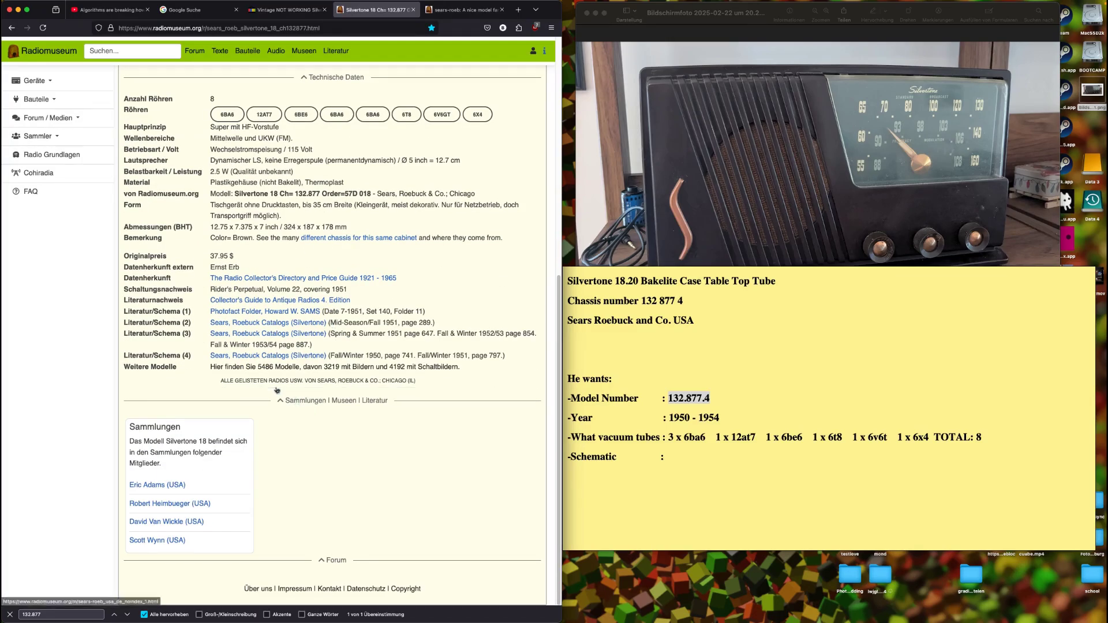
pyautogui.scroll(1, 167, 275)
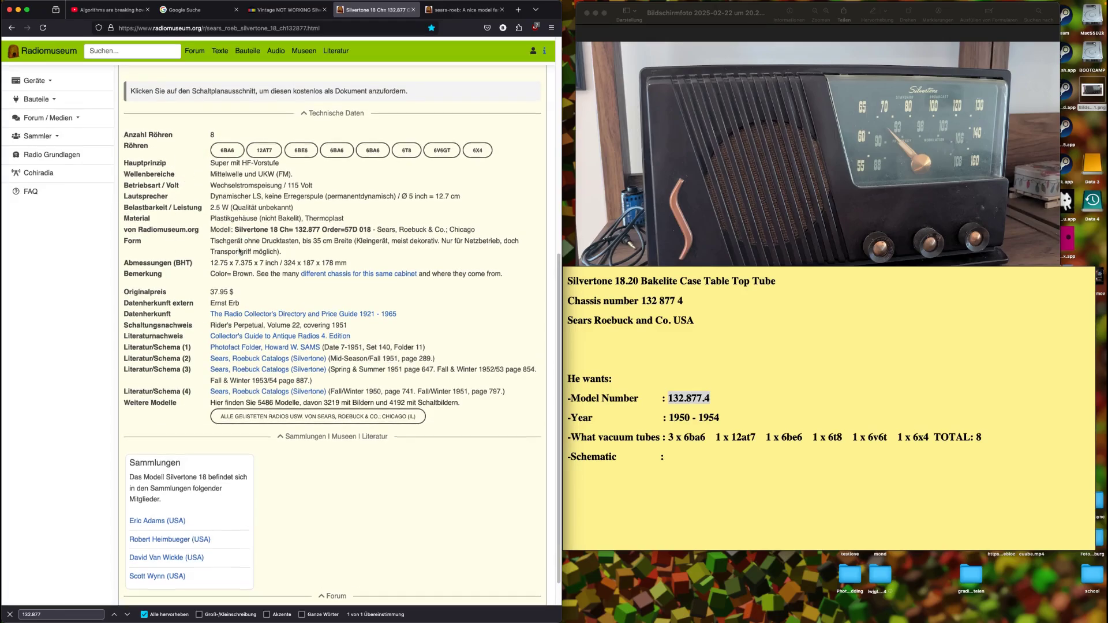
pyautogui.scroll(10, 231, 242)
pyautogui.scroll(2, 214, 195)
# Step: Browse the SCHALTPLÄNE images and open a schematic via 'Link in neuem Tab öffnen'
pyautogui.click(361, 202)
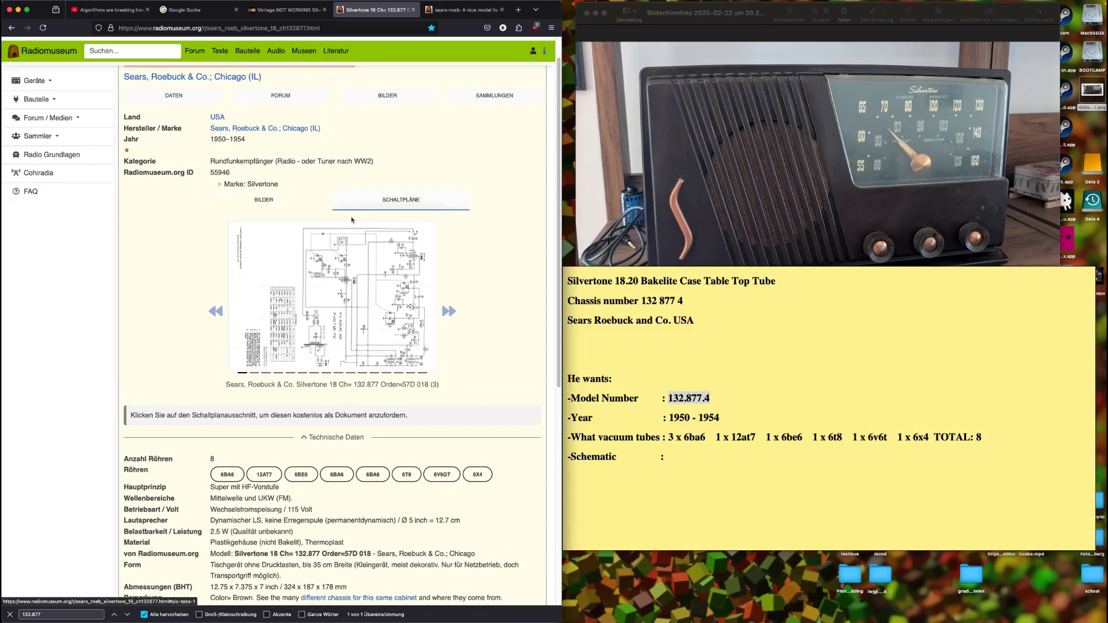
pyautogui.click(453, 315)
pyautogui.click(455, 314)
pyautogui.click(218, 317)
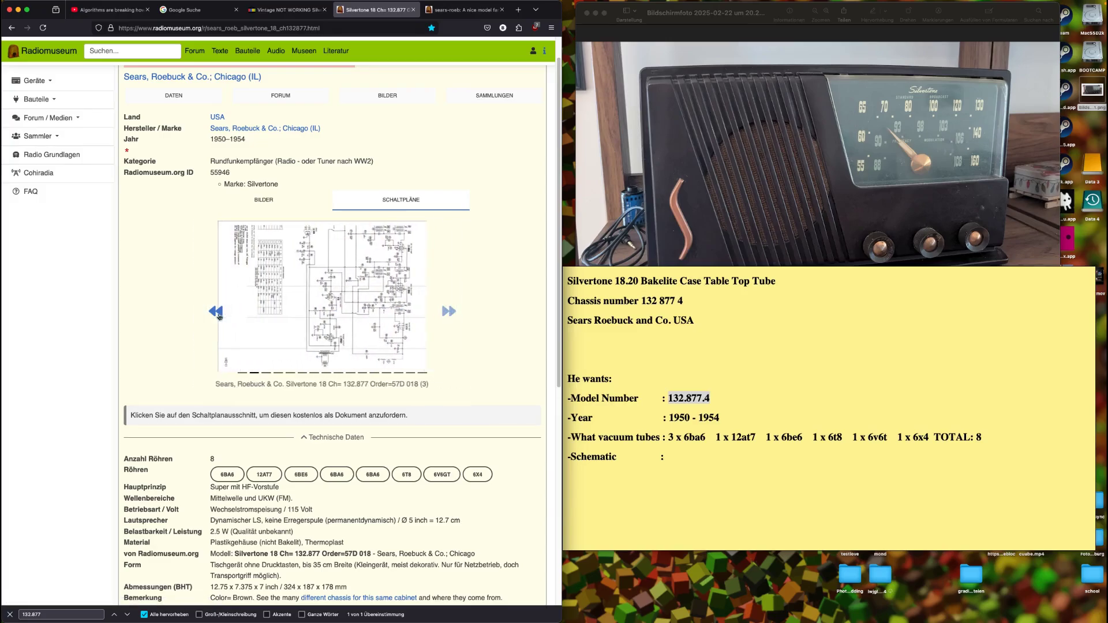
pyautogui.rightClick(277, 307)
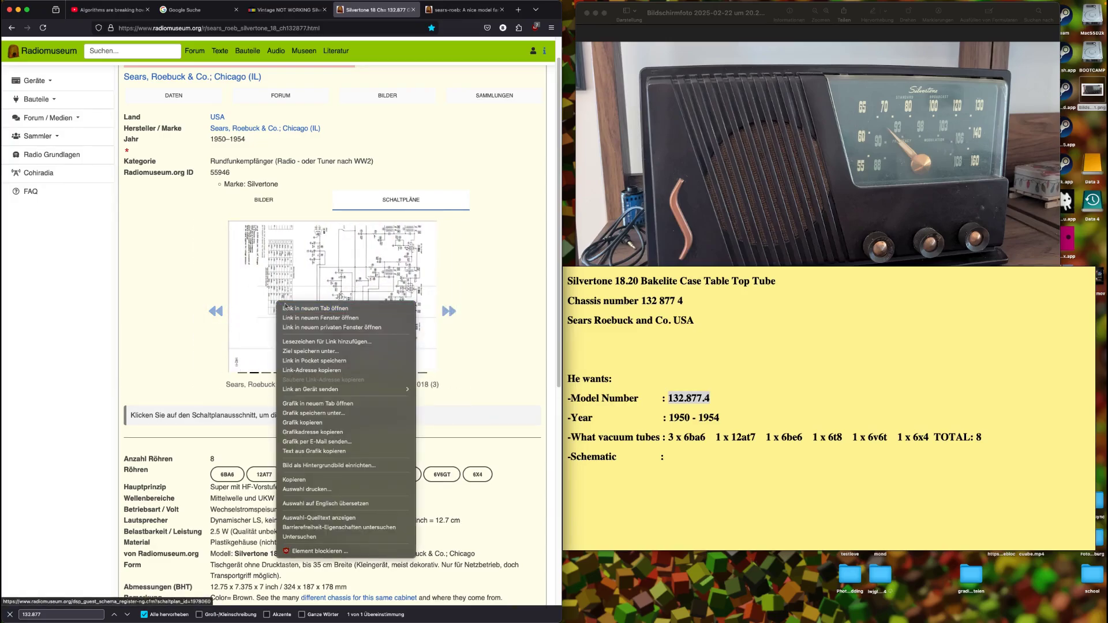
pyautogui.click(280, 308)
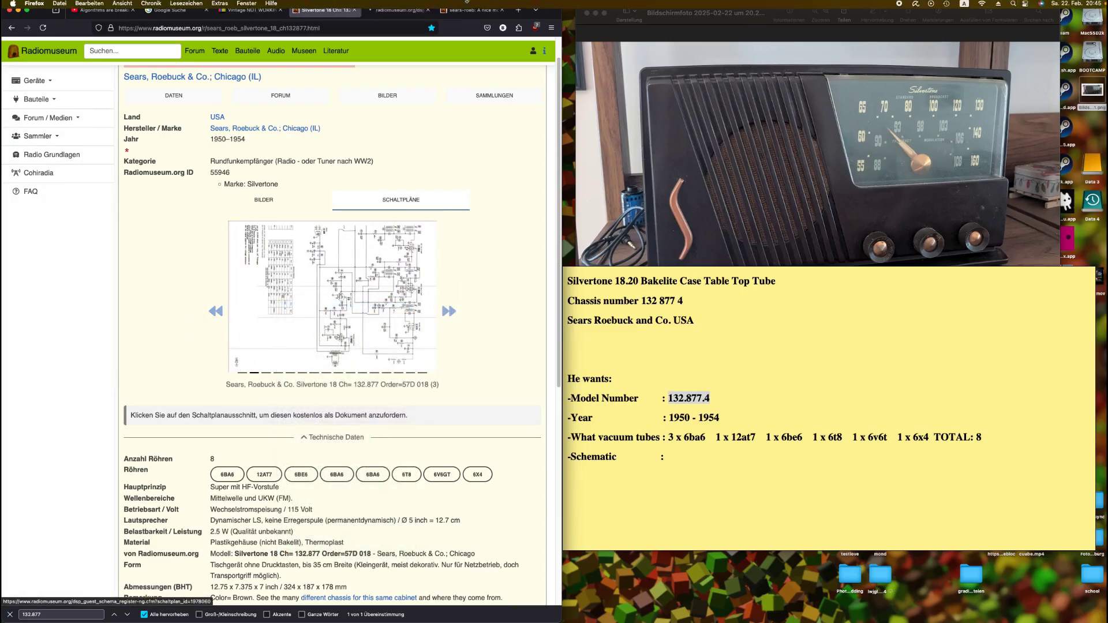
# Step: Open the guest download form from the schematic preview and close the extra Schema Download tab
pyautogui.click(403, 11)
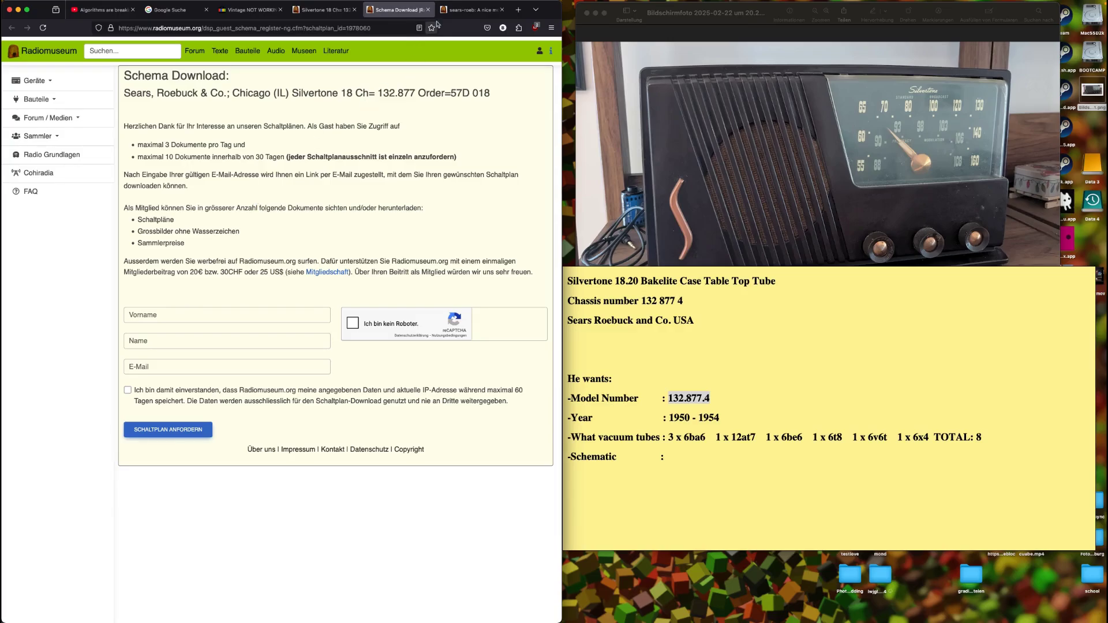
pyautogui.click(322, 10)
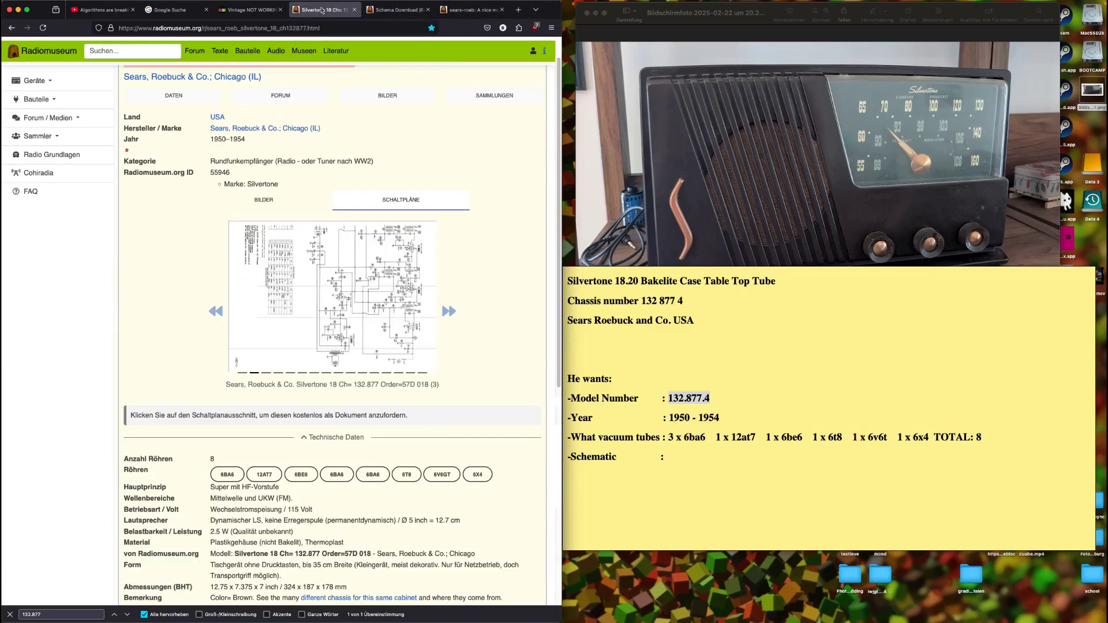
pyautogui.click(329, 291)
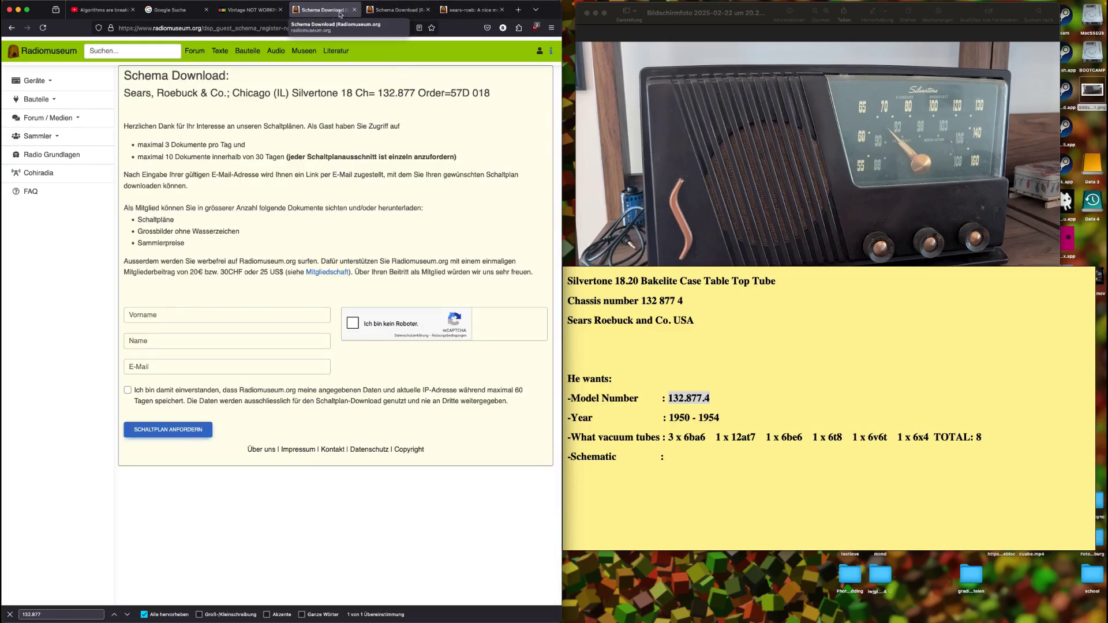
pyautogui.click(355, 10)
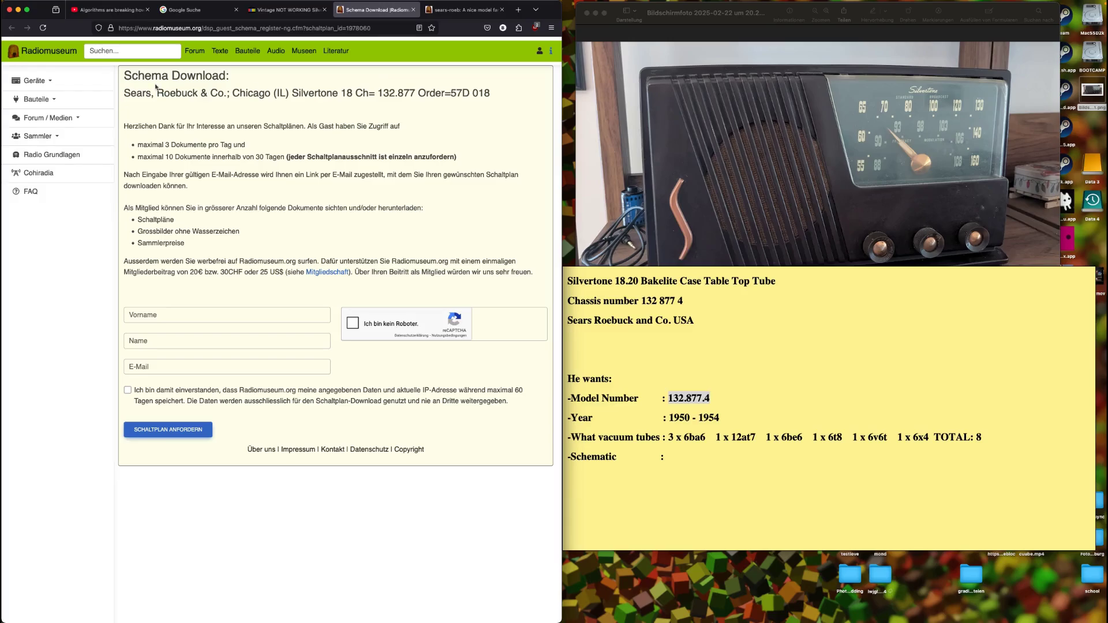
# Step: Try recent ☰ > Chronik entries, landing on the 6BA6 page, then go Back to the download form
pyautogui.click(551, 28)
pyautogui.click(452, 123)
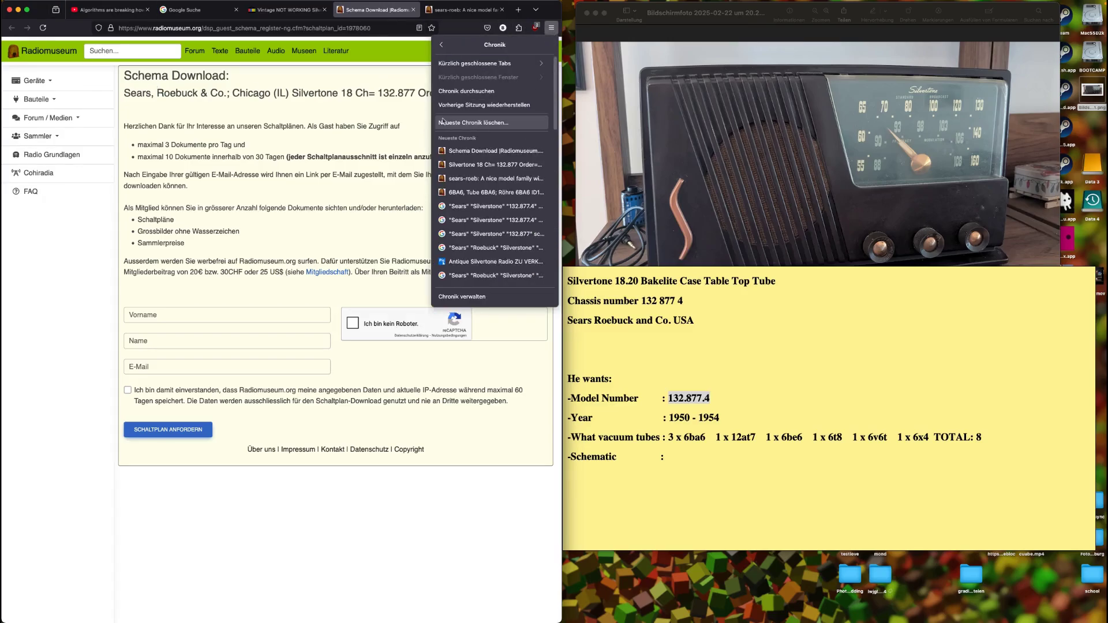
pyautogui.click(455, 152)
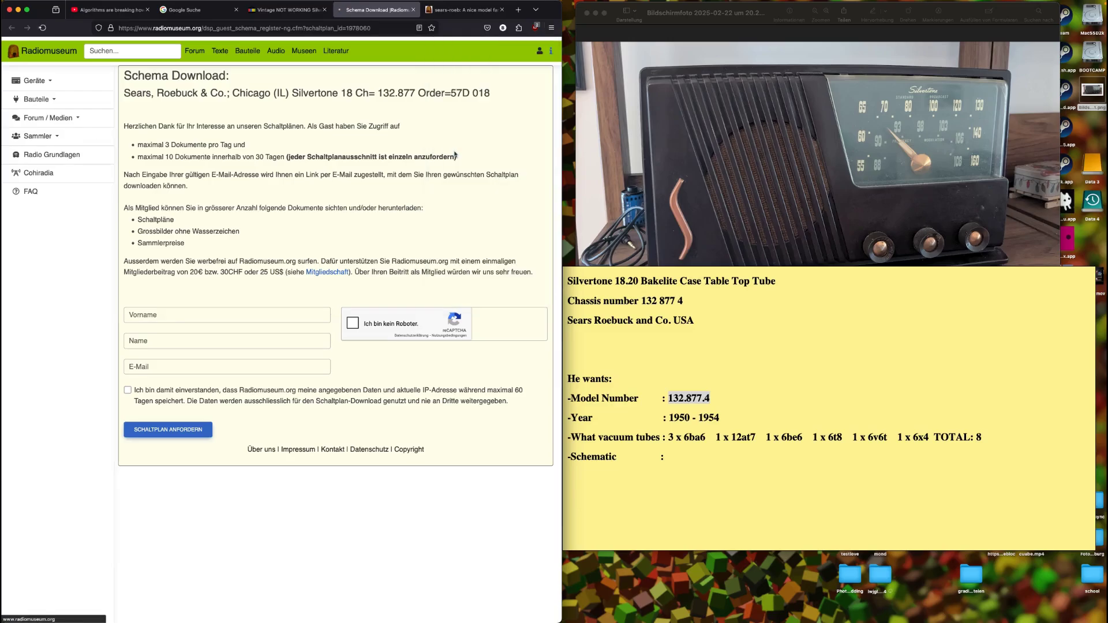
pyautogui.click(551, 28)
pyautogui.click(456, 123)
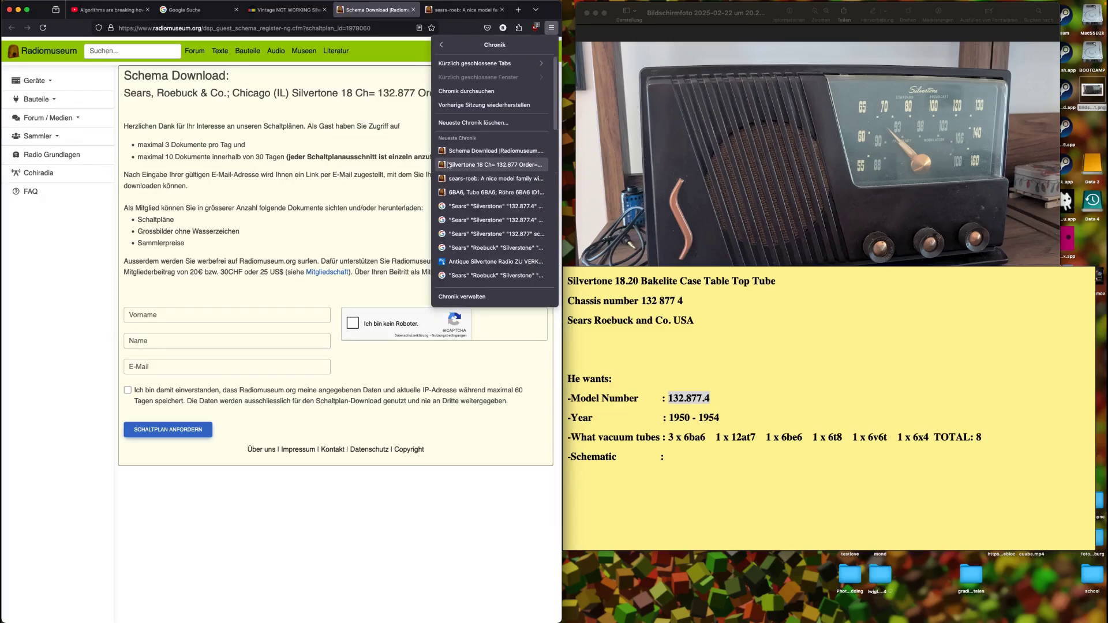
pyautogui.click(462, 191)
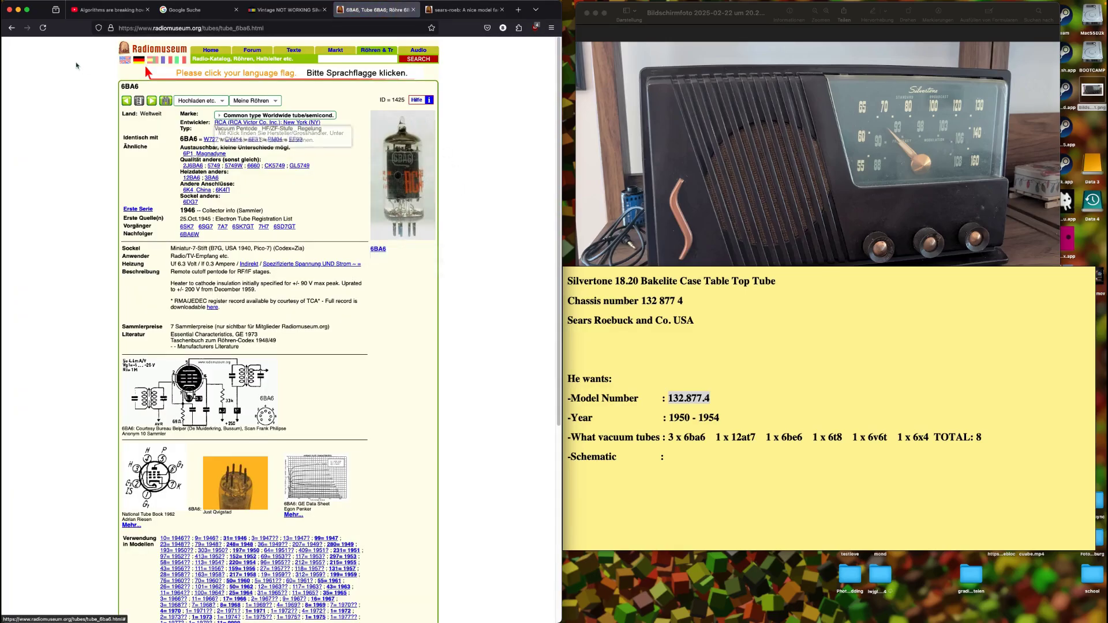
pyautogui.click(12, 28)
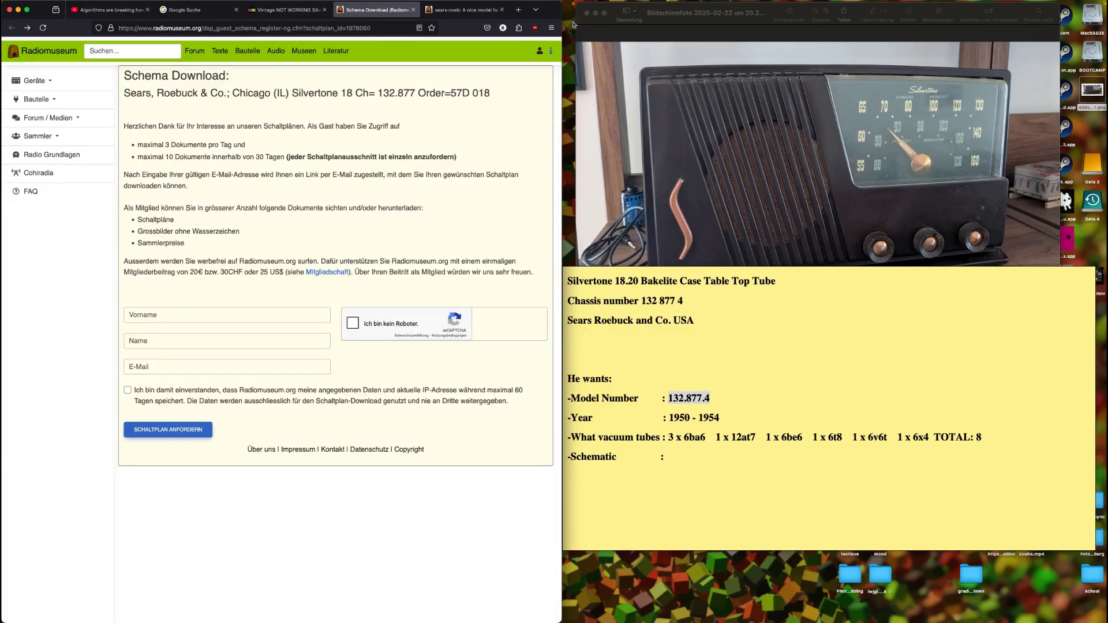
# Step: Reopen 'Silvertone 18 Ch= 132.877' from the Chronik history list
pyautogui.click(552, 28)
pyautogui.click(472, 123)
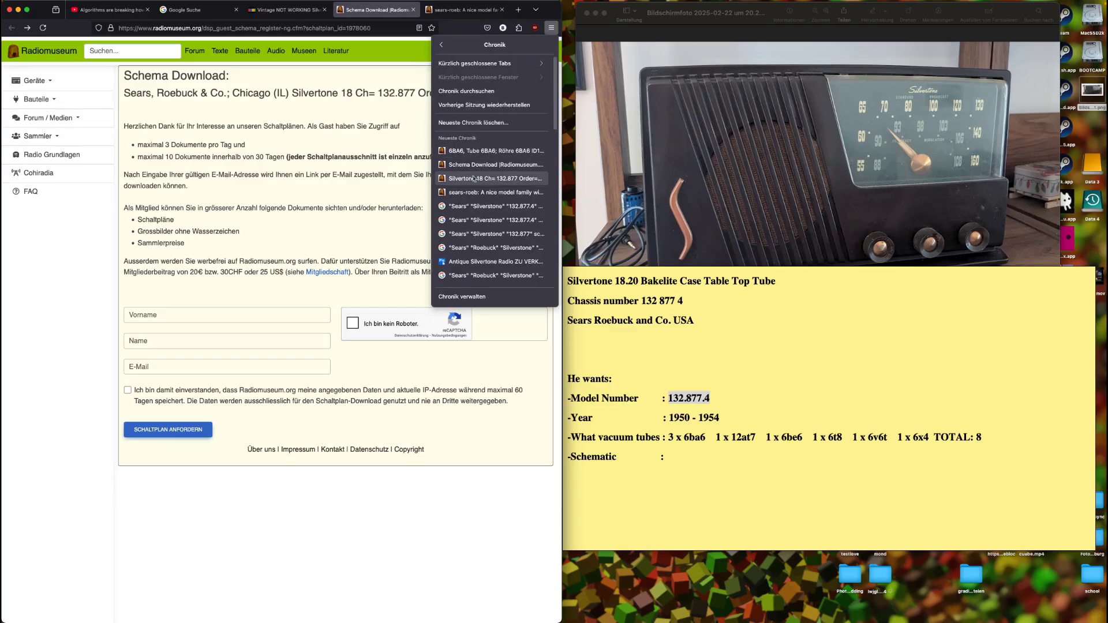
pyautogui.click(478, 179)
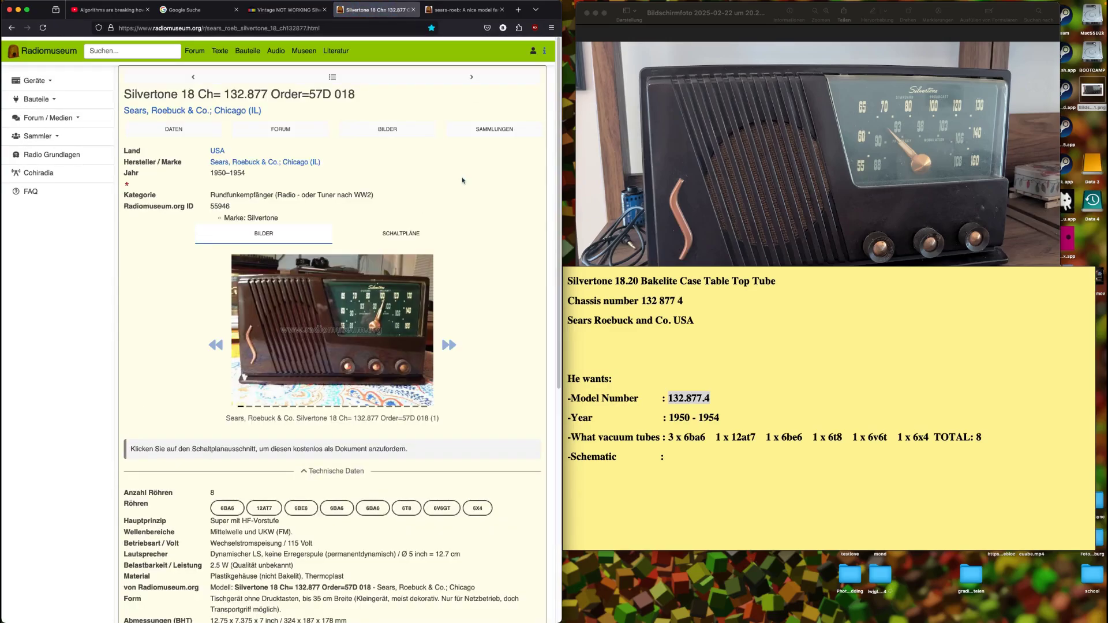
# Step: Show the Silvertone 18's schematic images and magnify the page to 300%
pyautogui.click(367, 237)
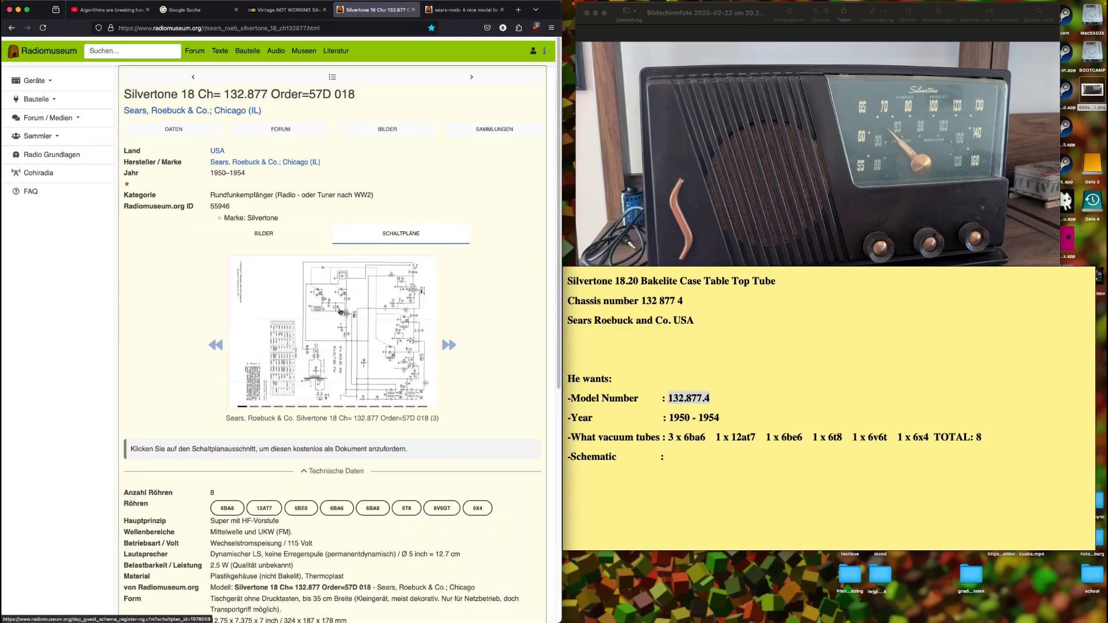
pyautogui.press('super+plus')
pyautogui.press('super+plus')
pyautogui.press('super+plus')
pyautogui.press('super+plus')
pyautogui.press('super+plus')
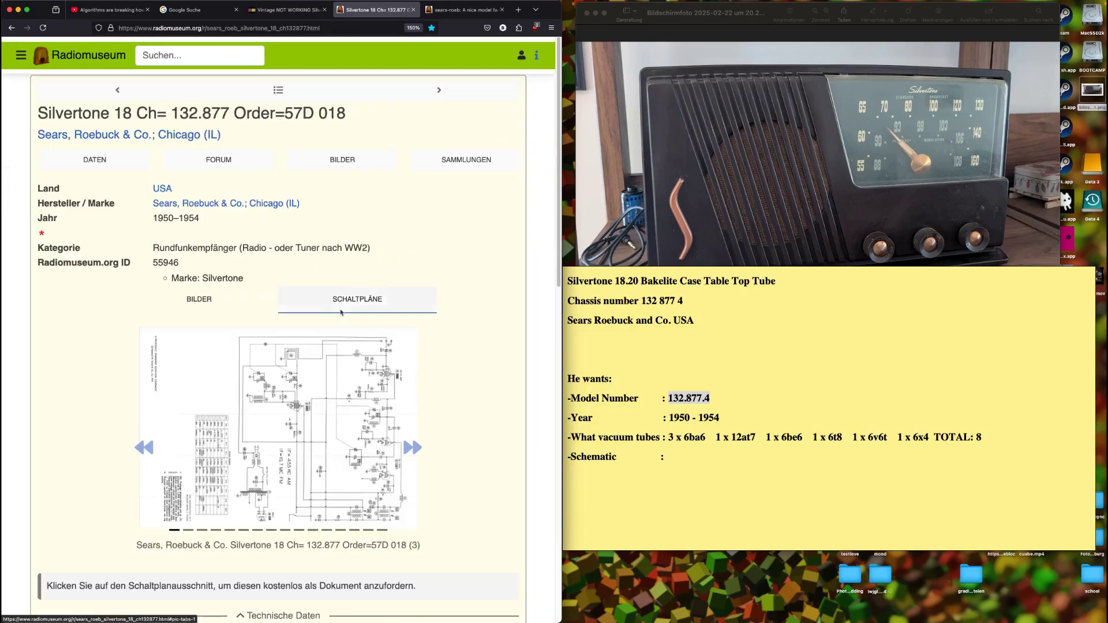
pyautogui.scroll(-6, 203, 285)
pyautogui.scroll(2, 202, 286)
pyautogui.press('super+plus')
pyautogui.press('super+plus')
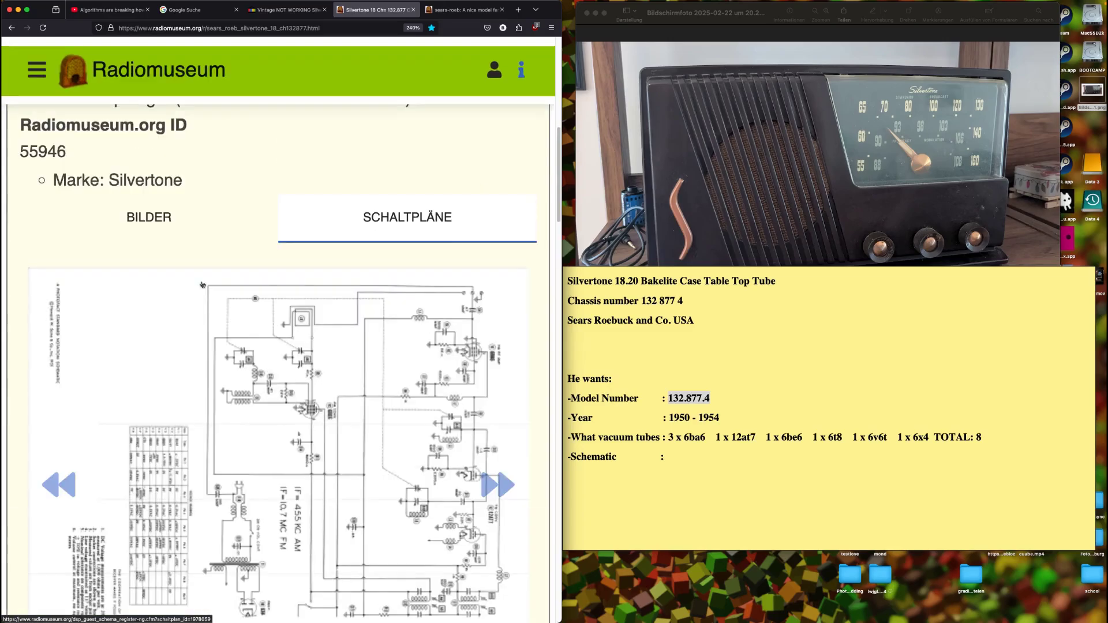
pyautogui.scroll(-3, 202, 285)
pyautogui.scroll(3, 203, 285)
pyautogui.press('super+plus')
pyautogui.scroll(-5, 260, 241)
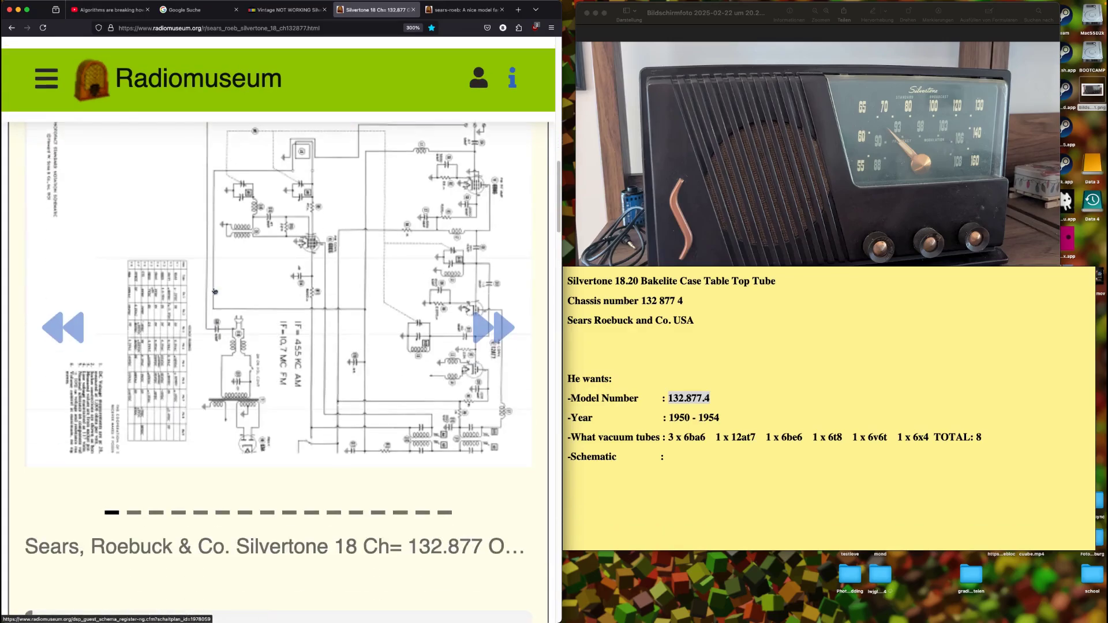
pyautogui.scroll(1, 260, 241)
pyautogui.rightClick(212, 250)
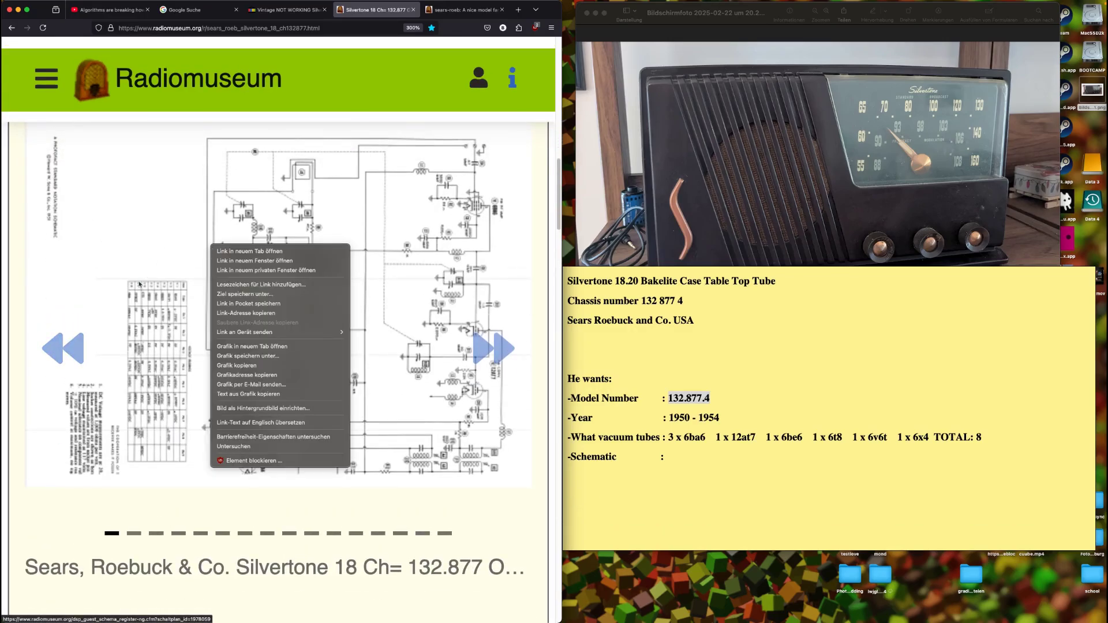
pyautogui.click(60, 370)
# Step: Page past chassis views and parts lists to the 1950 alignment page, then zoom out to 133%
pyautogui.click(488, 350)
pyautogui.click(488, 351)
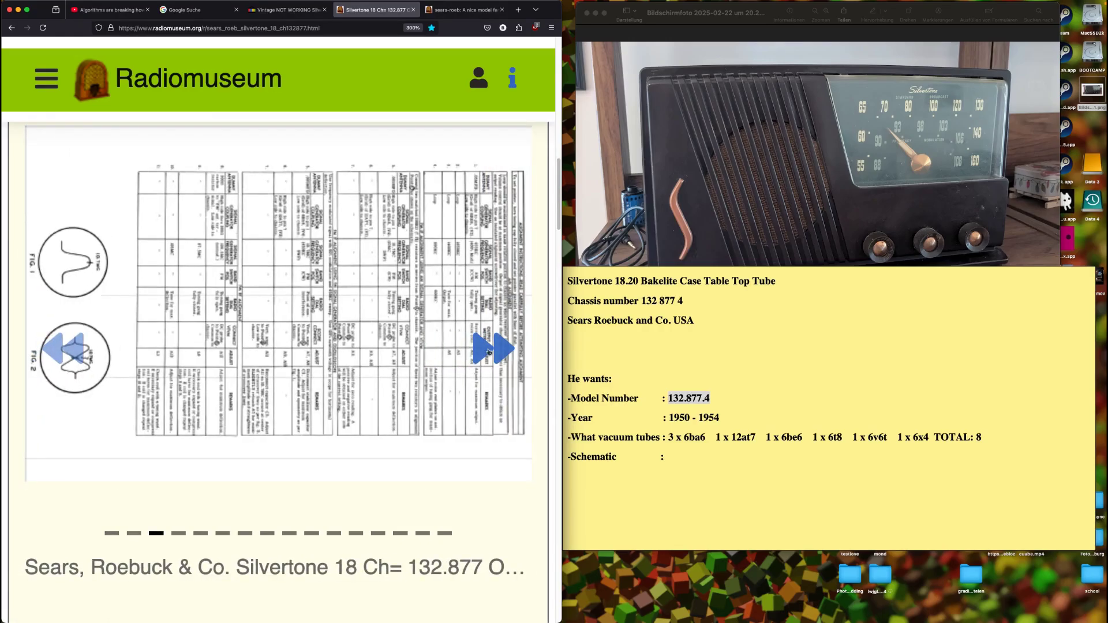
pyautogui.click(488, 351)
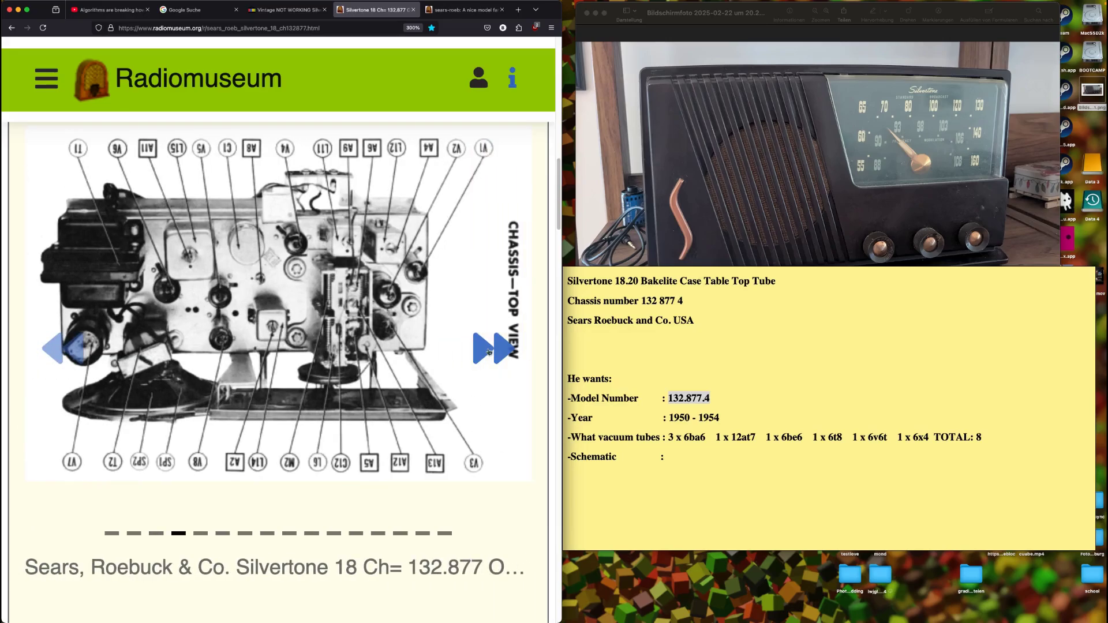
pyautogui.click(488, 351)
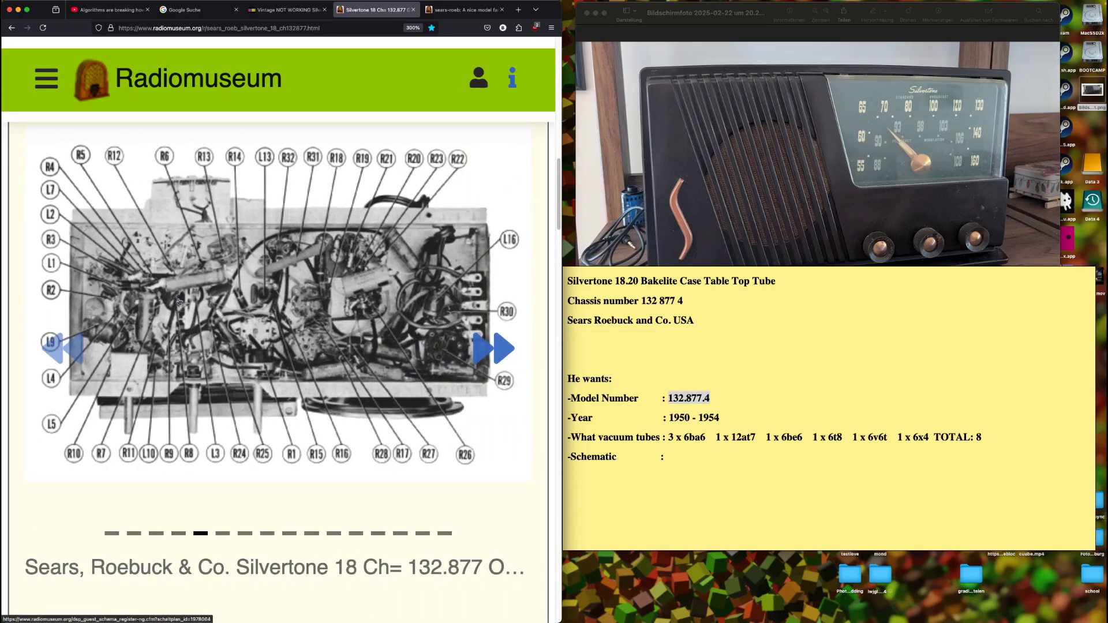
pyautogui.click(500, 348)
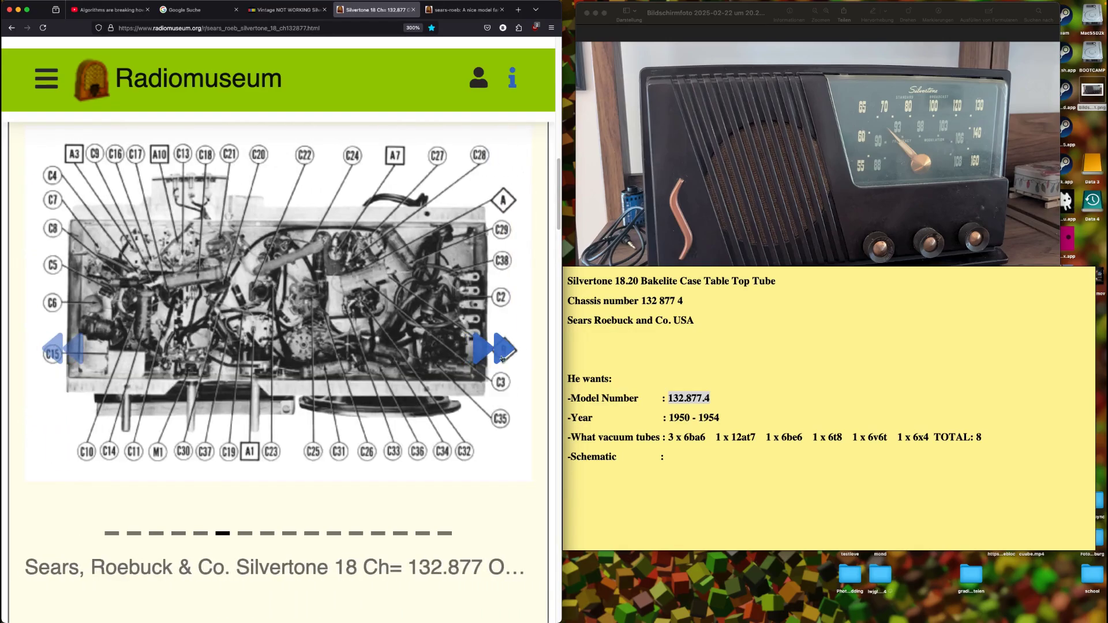
pyautogui.click(488, 349)
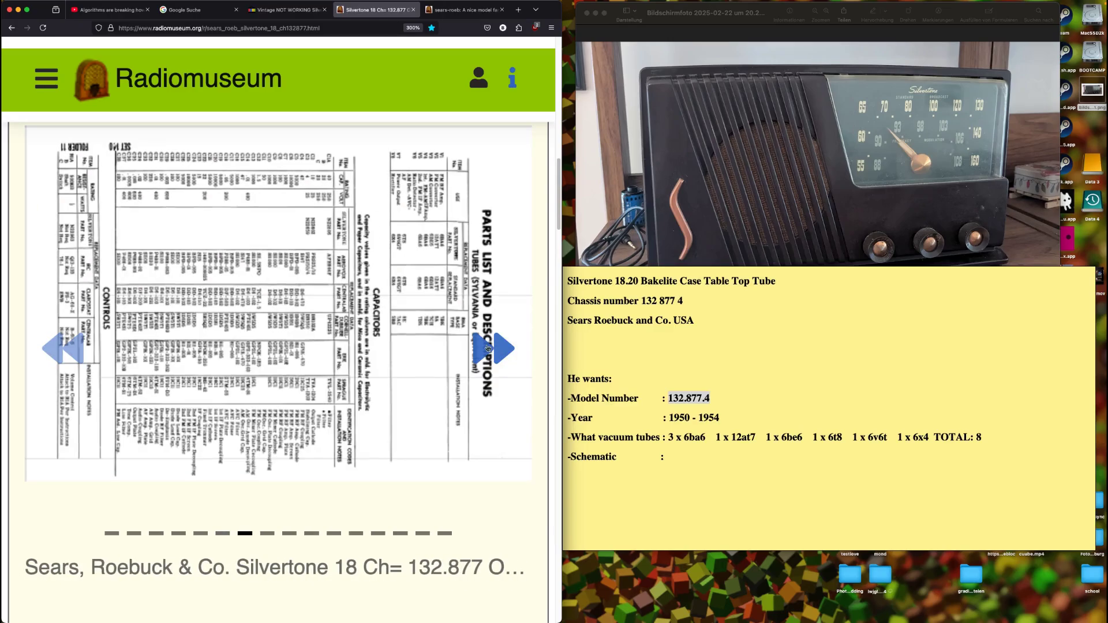
pyautogui.click(488, 348)
pyautogui.click(488, 349)
pyautogui.click(488, 349)
pyautogui.click(488, 348)
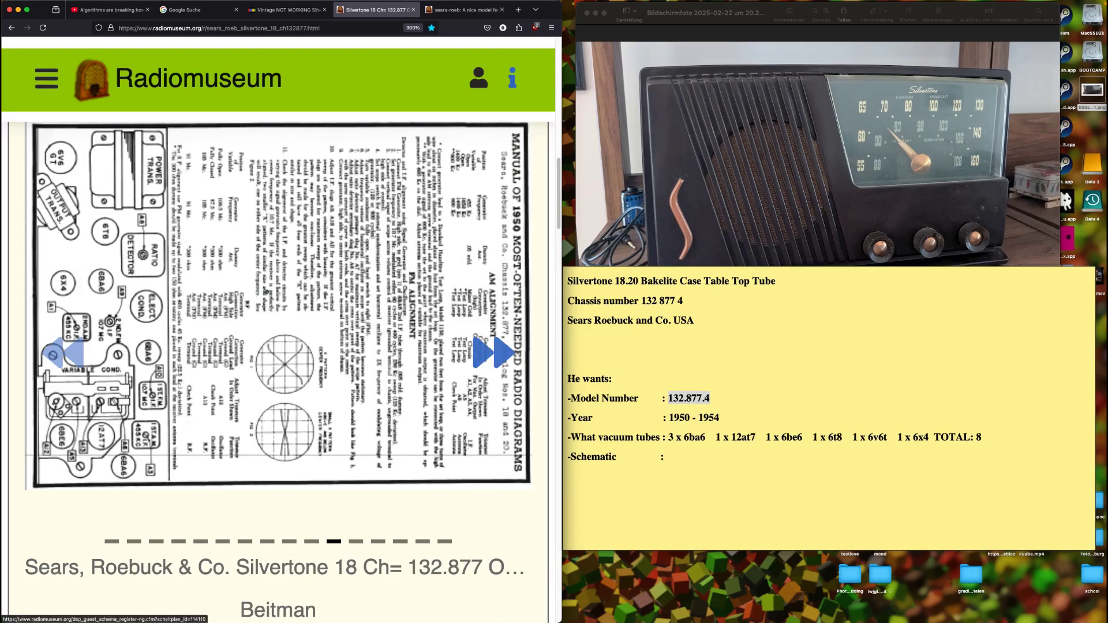
pyautogui.press('super+minus')
pyautogui.press('super+minus')
pyautogui.press('super+minus')
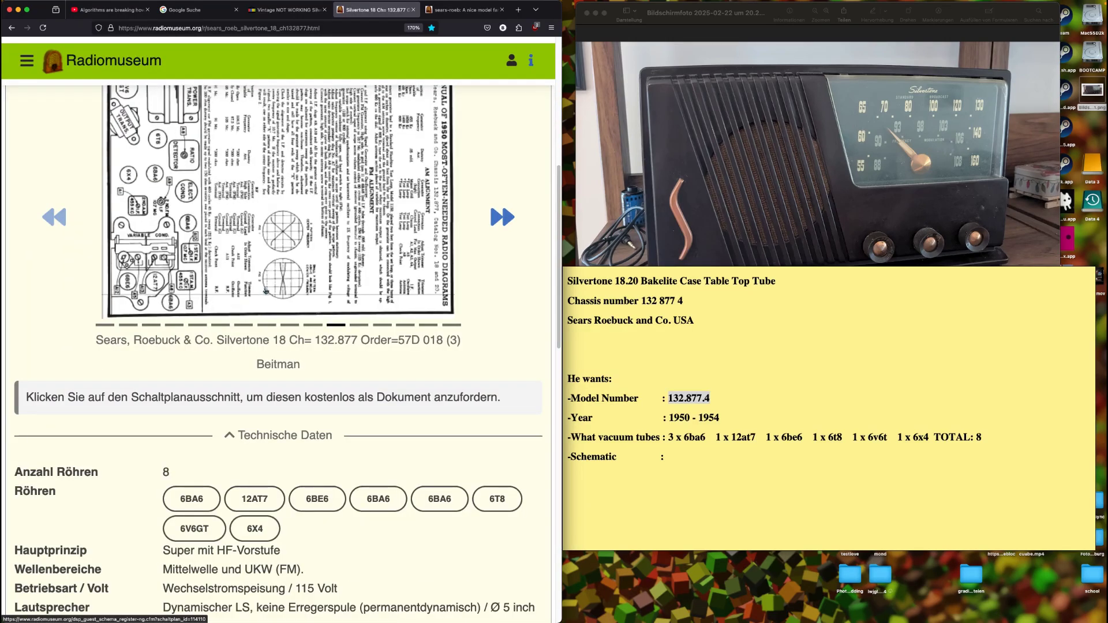
pyautogui.press('super+minus')
pyautogui.press('super+minus')
# Step: Select the 1950–1954 production years row and set the page zoom to 110%
pyautogui.scroll(1, 277, 319)
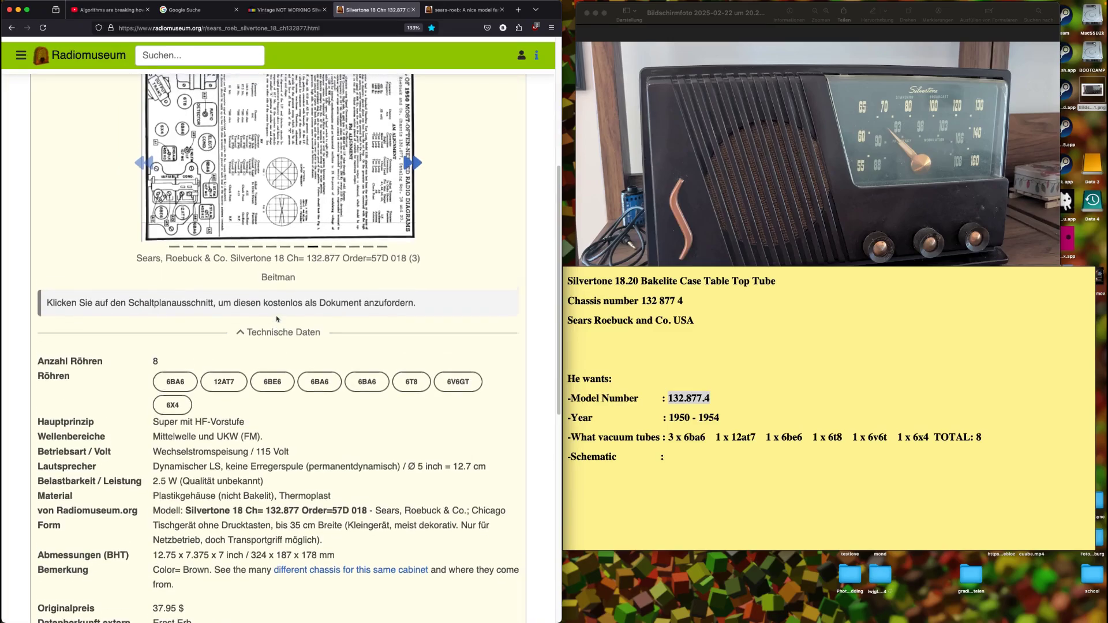
pyautogui.scroll(4, 276, 319)
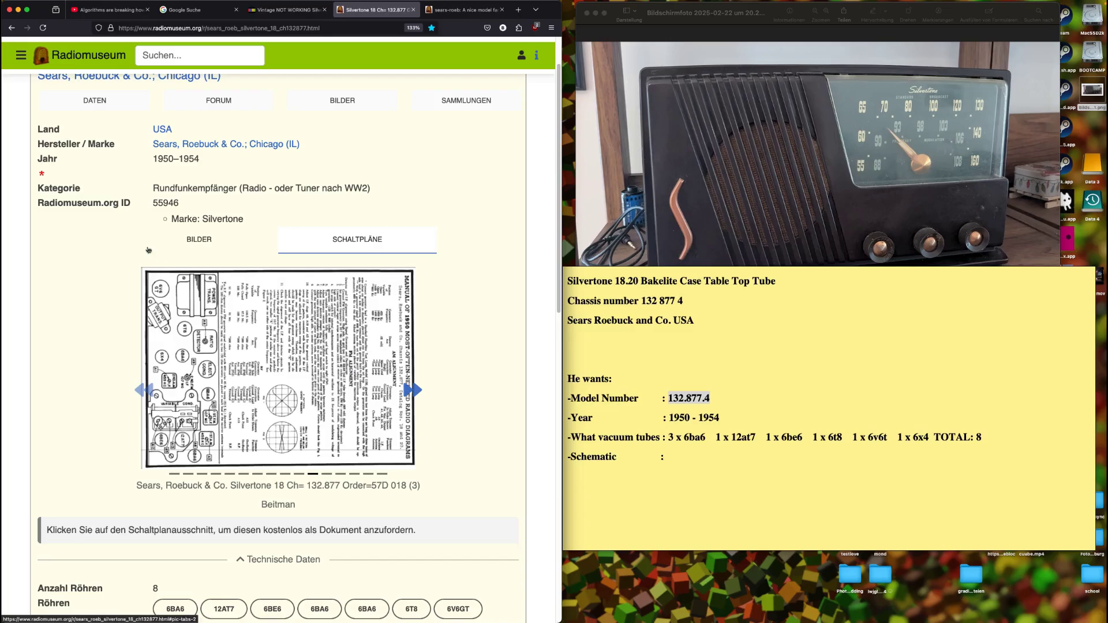
pyautogui.moveTo(25, 161); pyautogui.dragTo(41, 175)
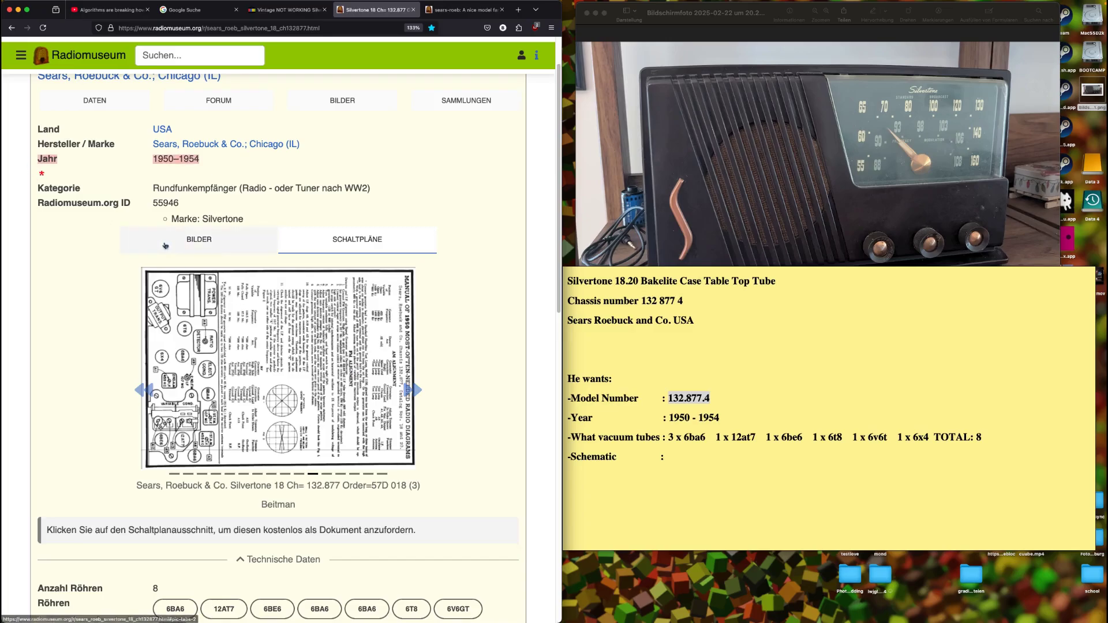
pyautogui.press('super+minus')
pyautogui.press('super+minus')
pyautogui.press('super+minus')
pyautogui.press('super+minus')
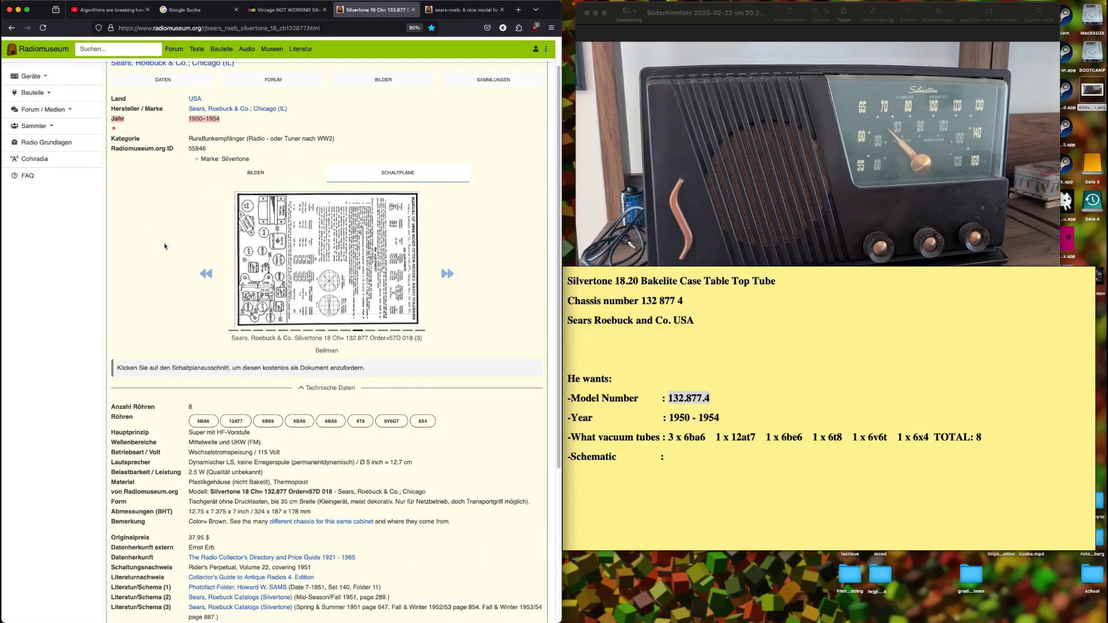
pyautogui.press('super+plus')
pyautogui.press('super+plus')
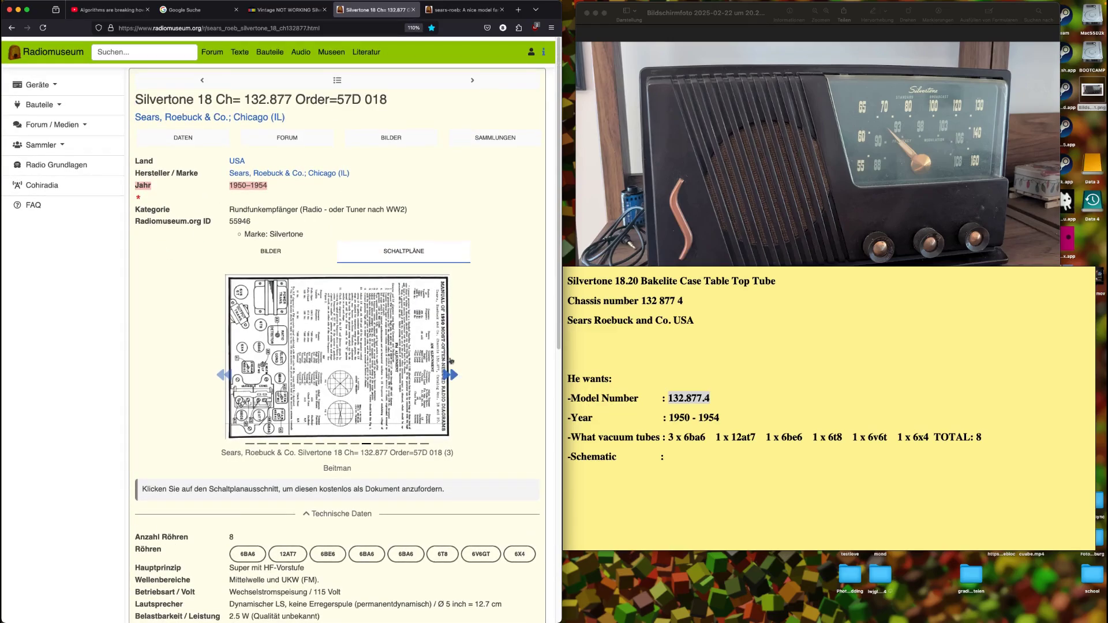
# Step: Advance the schematics carousel past the tube layout and catalog image back to the first circuit diagram
pyautogui.click(452, 374)
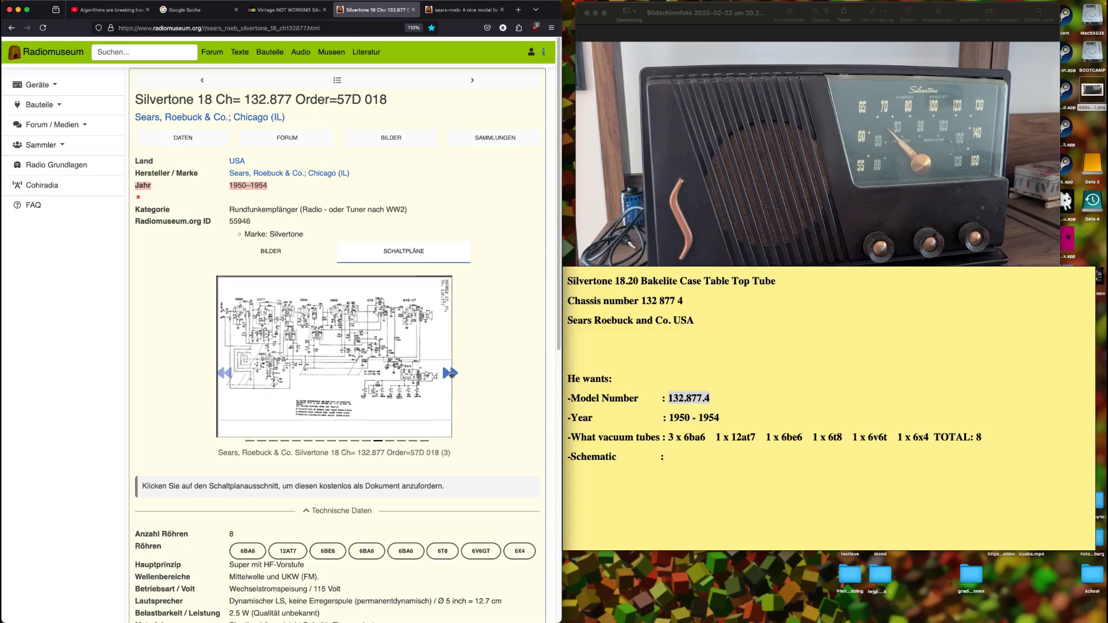
pyautogui.click(452, 374)
pyautogui.click(452, 374)
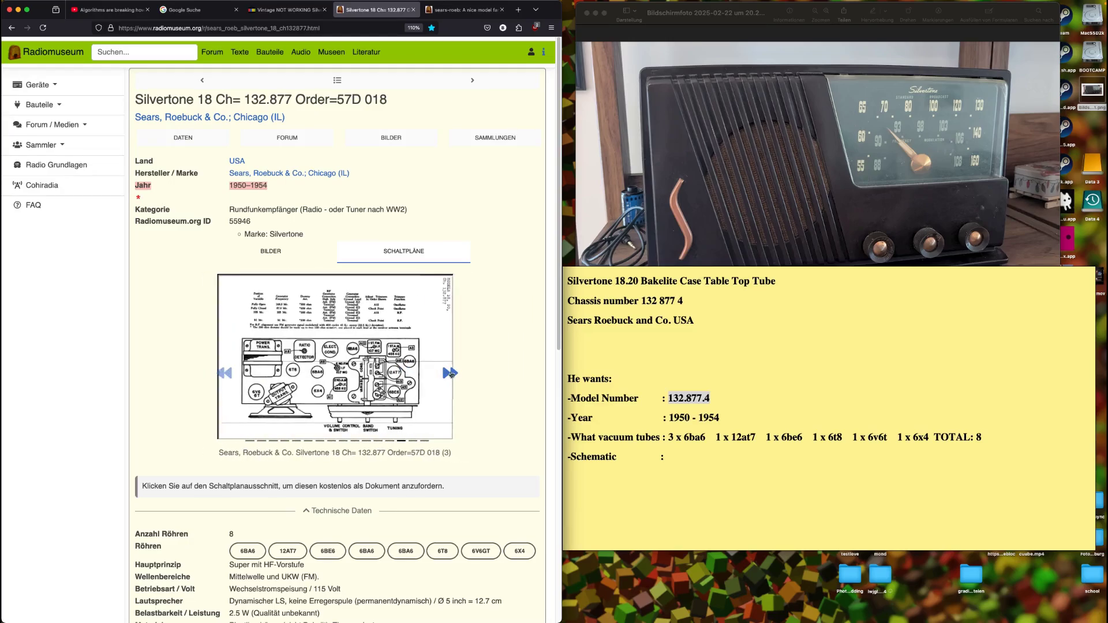
pyautogui.click(452, 374)
pyautogui.click(452, 374)
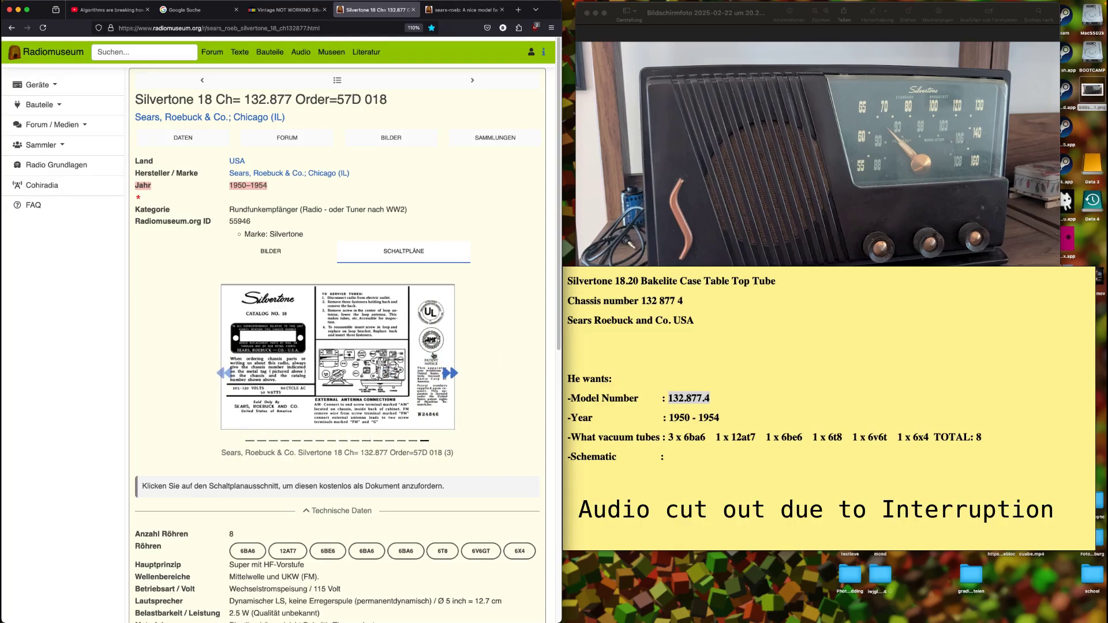
pyautogui.click(452, 374)
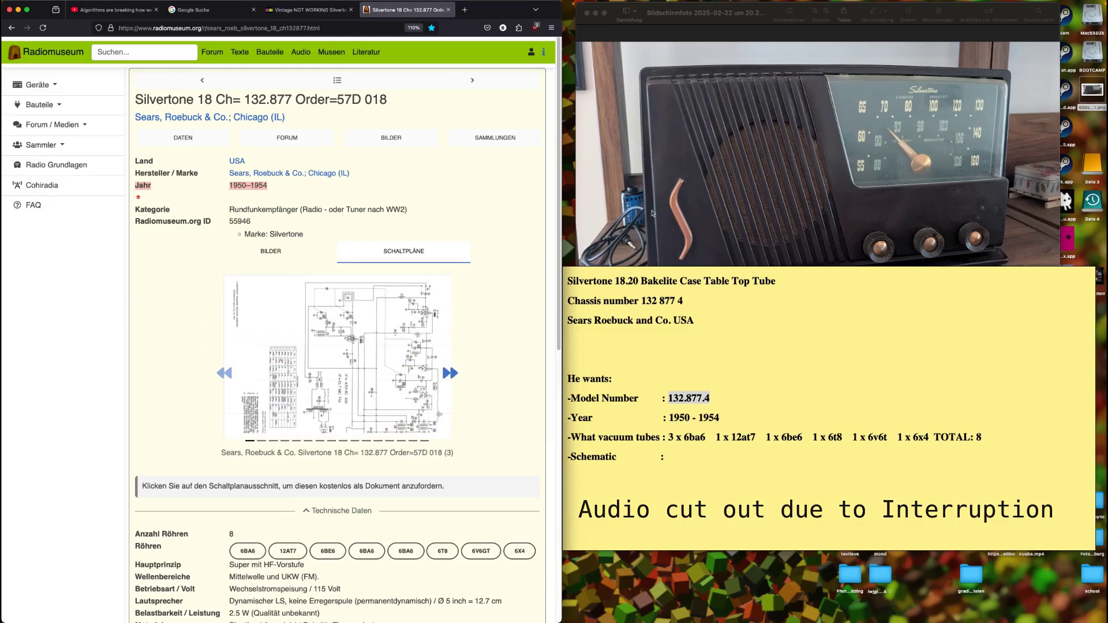
pyautogui.click(568, 357)
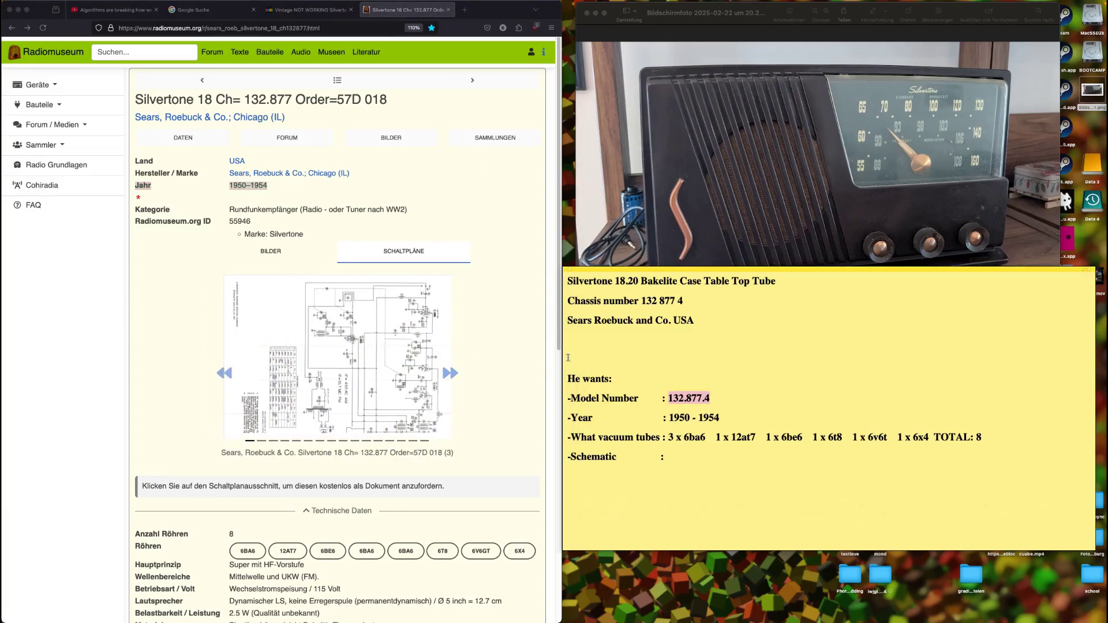
# Step: After 'Schematic :', type 'see my balls somewhere in' and paste the radiomuseum.org Silvertone 18 page URL
pyautogui.click(685, 450)
pyautogui.write('see my bl')
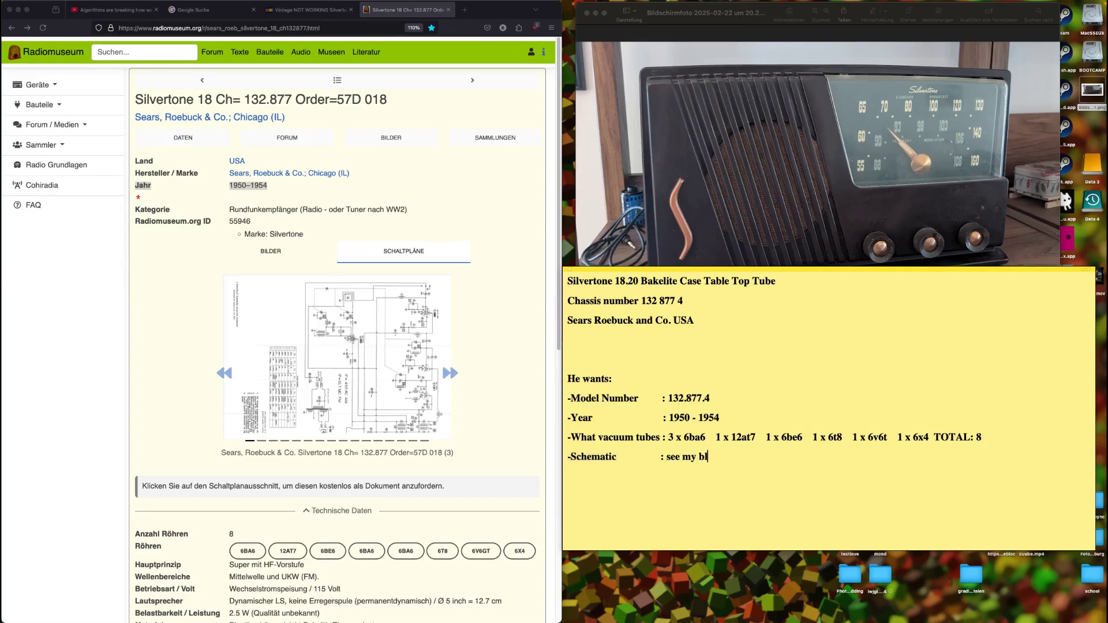
pyautogui.press('BackSpace')
pyautogui.write('alls somewhere inb')
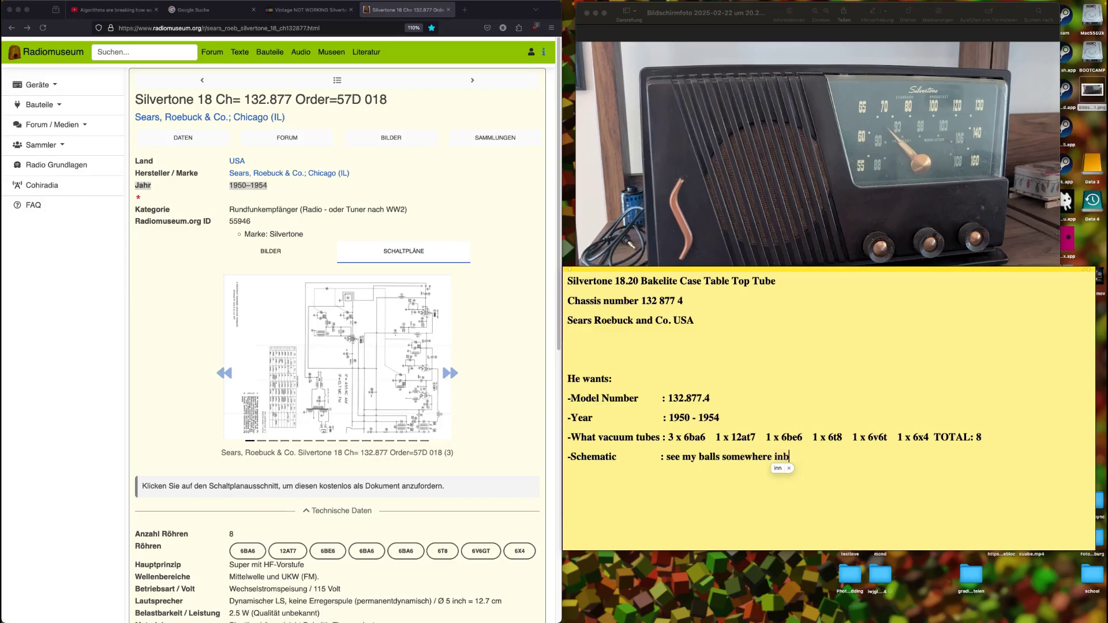
pyautogui.press('BackSpace')
pyautogui.click(294, 28)
pyautogui.press('super+c')
pyautogui.click(808, 462)
pyautogui.press('super+v')
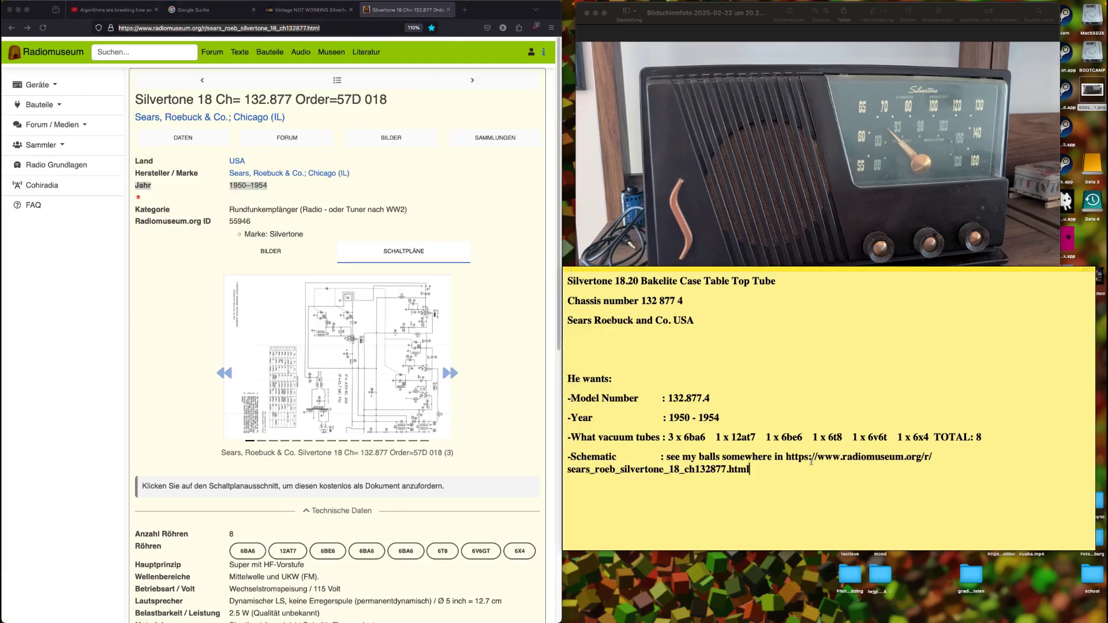
pyautogui.moveTo(750, 469); pyautogui.dragTo(634, 439)
pyautogui.click(108, 10)
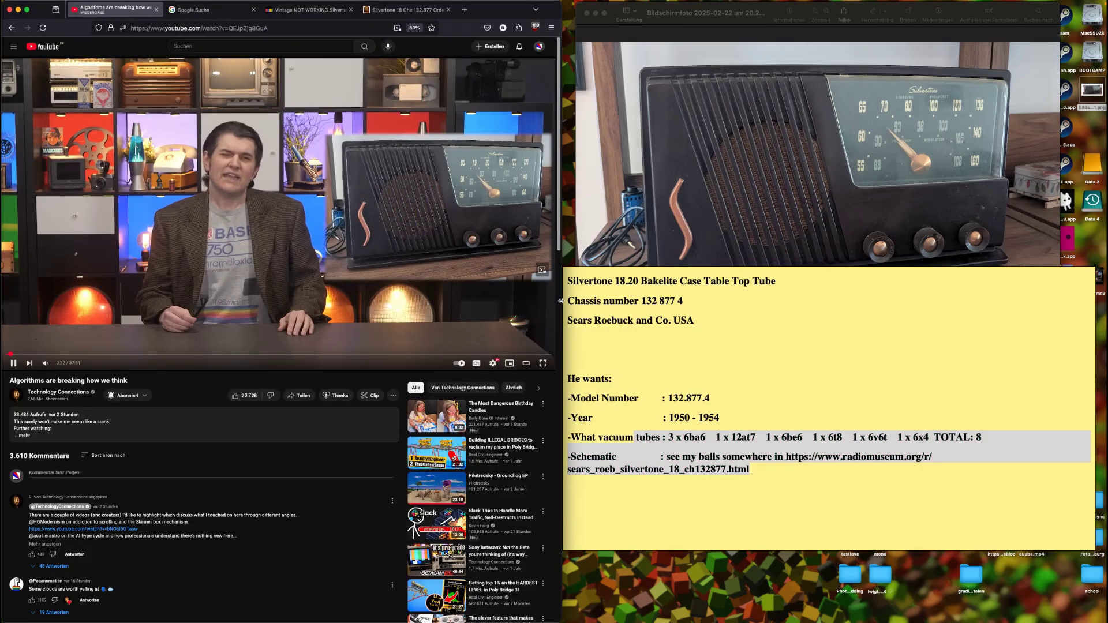
# Step: Widen the Firefox window over the Stickies note so the Silvertone radio video fills most of the screen
pyautogui.moveTo(560, 398); pyautogui.dragTo(770, 427)
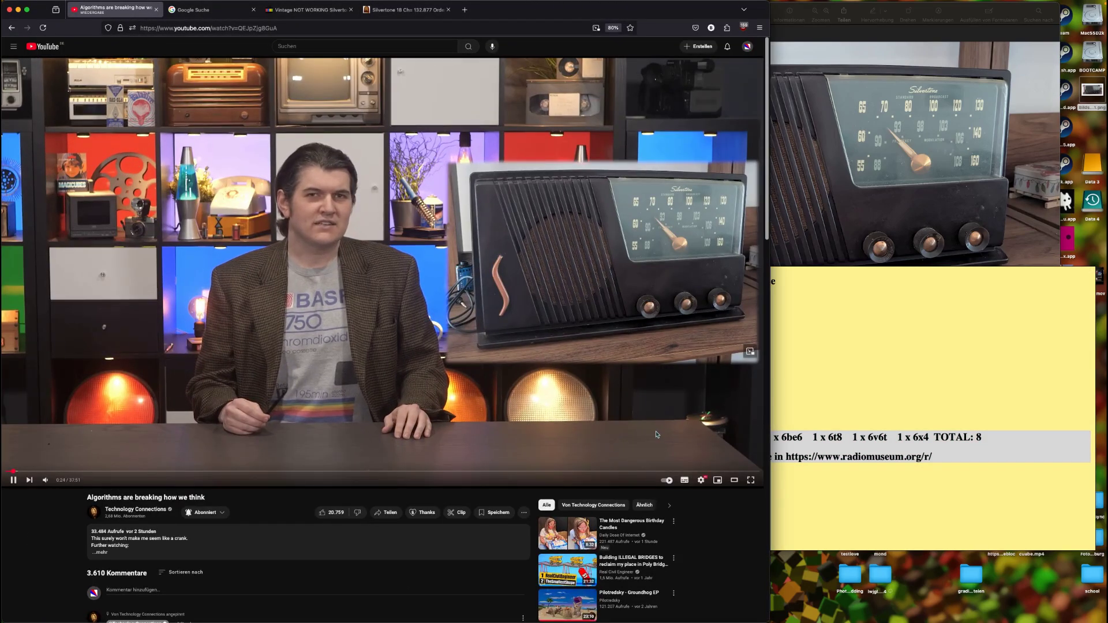
pyautogui.click(930, 280)
pyautogui.moveTo(695, 320); pyautogui.dragTo(81, 347)
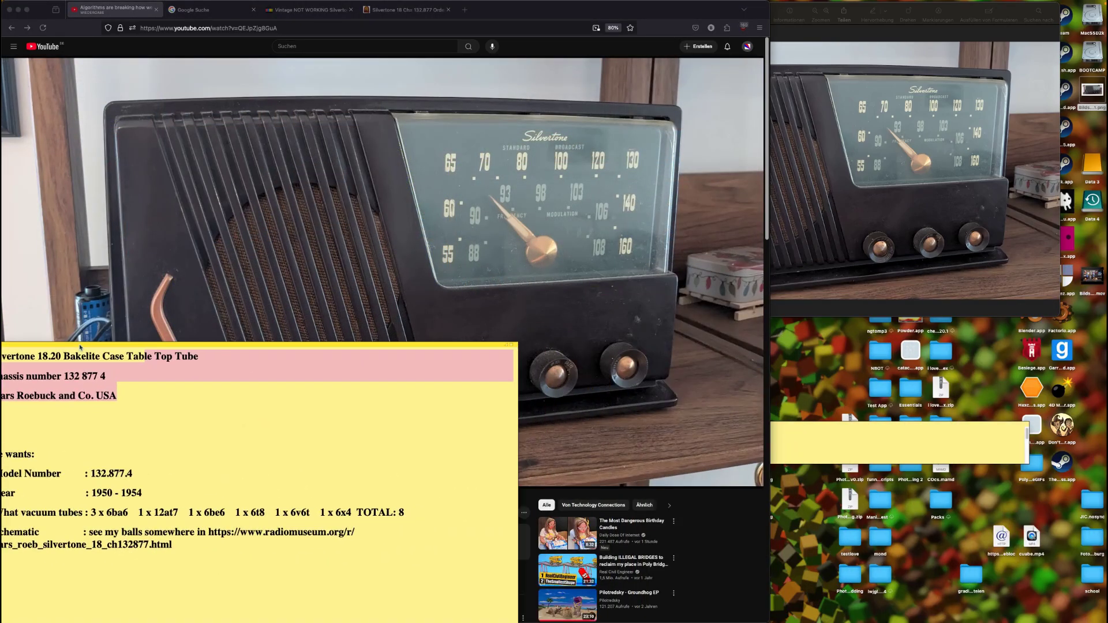
pyautogui.click(524, 375)
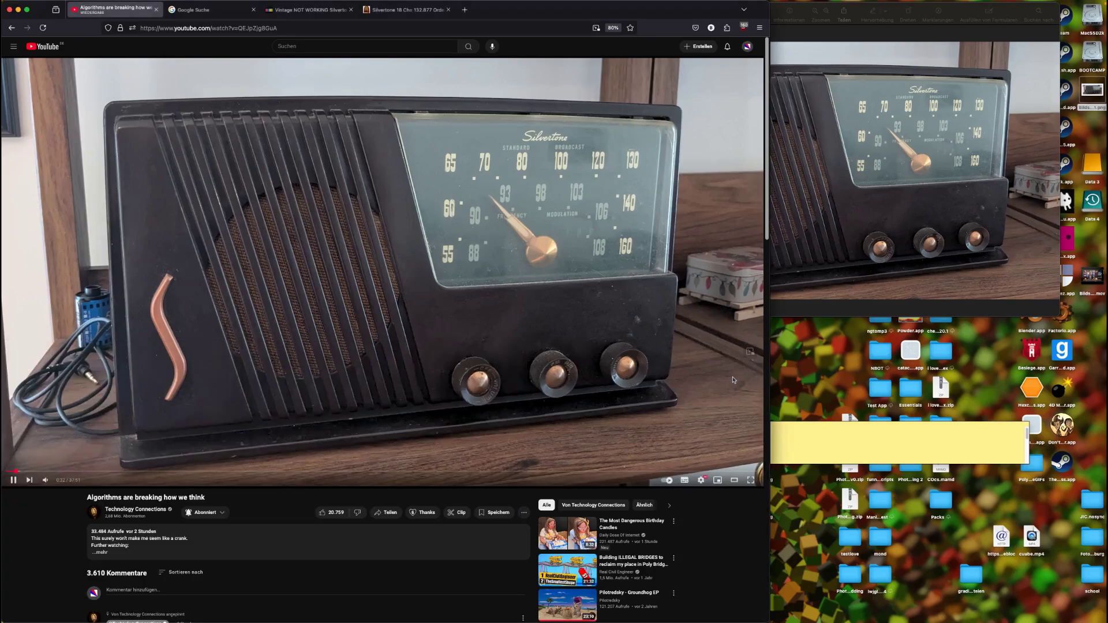
pyautogui.moveTo(937, 5)
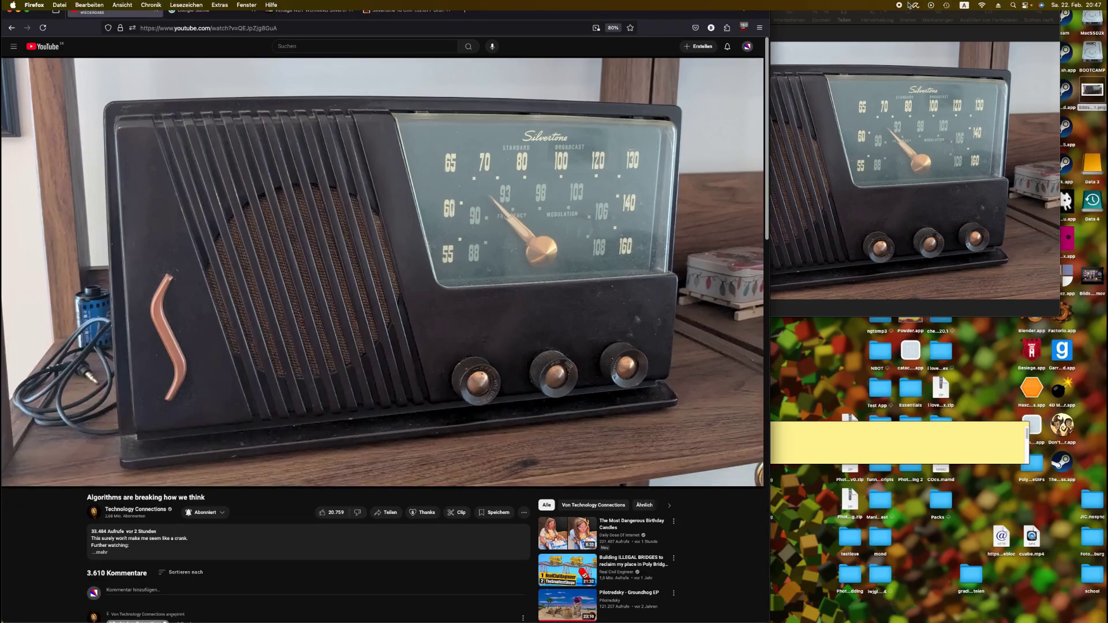